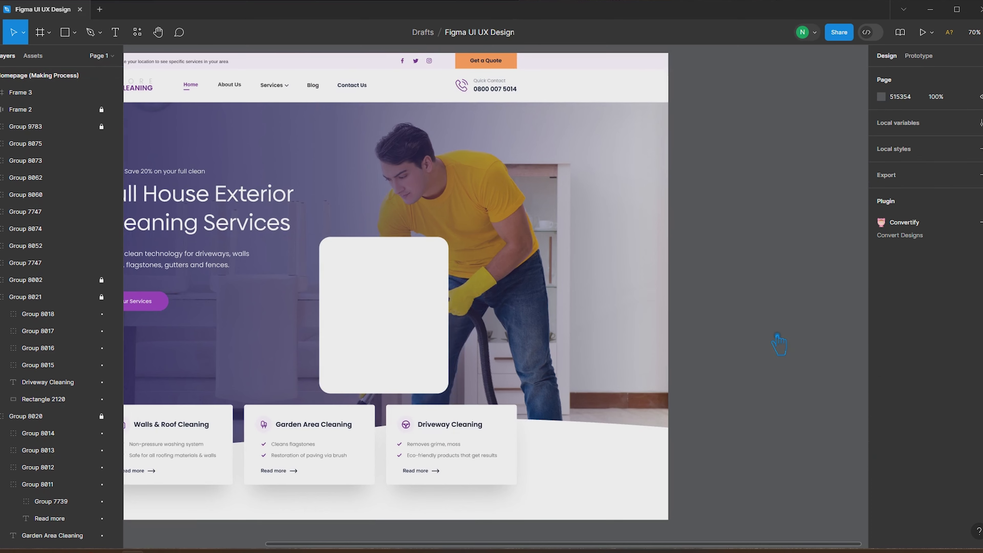
# Duplicate the white rounded card to its right, scale the copy to 276 × 335, and space it 20 px away with bottoms aligned
pyautogui.scroll(-2, 735, 334)
pyautogui.keyDown('alt'); pyautogui.moveTo(445, 318); pyautogui.dragTo(580, 320); pyautogui.keyUp('alt')
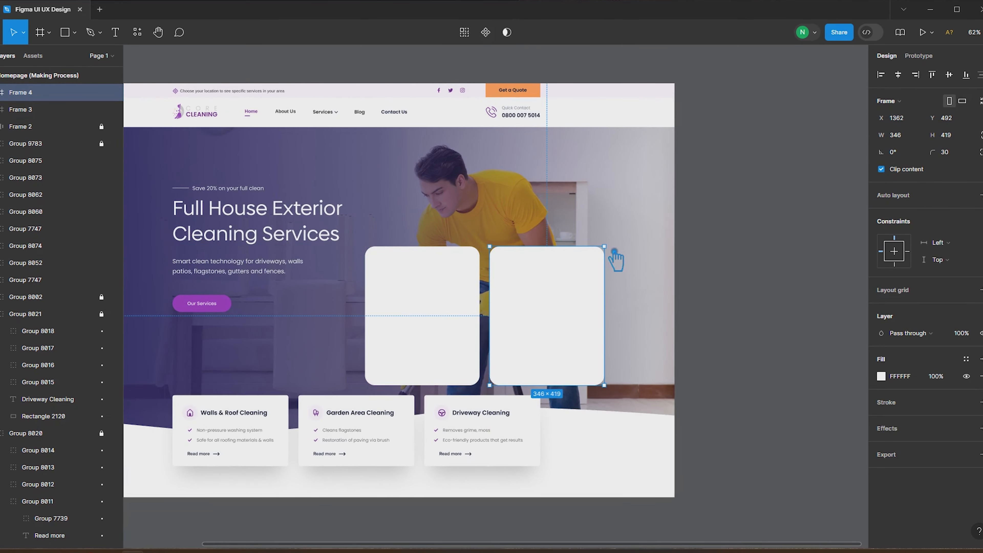
pyautogui.moveTo(614, 251); pyautogui.dragTo(581, 276)
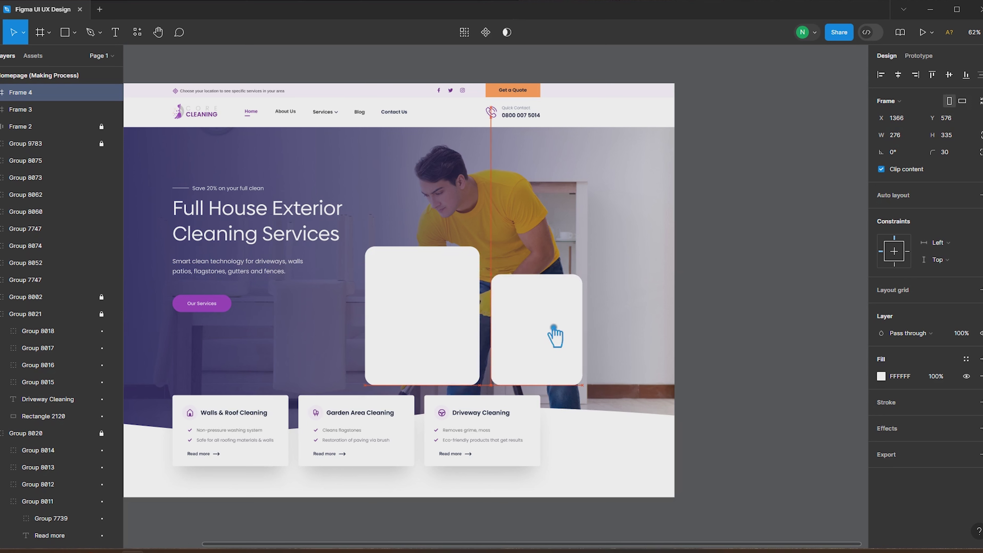
pyautogui.moveTo(554, 336); pyautogui.dragTo(550, 335)
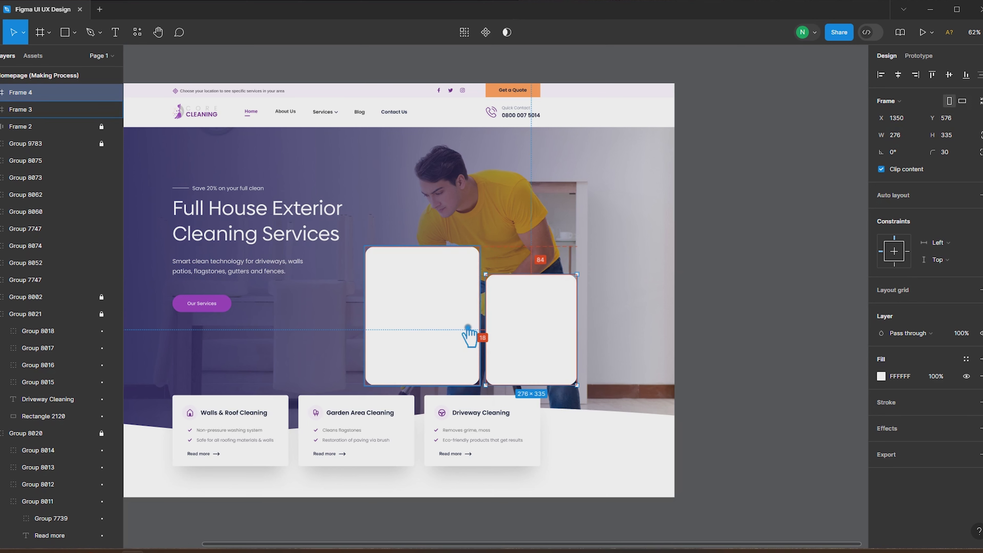
pyautogui.press('Right')
pyautogui.press('Right')
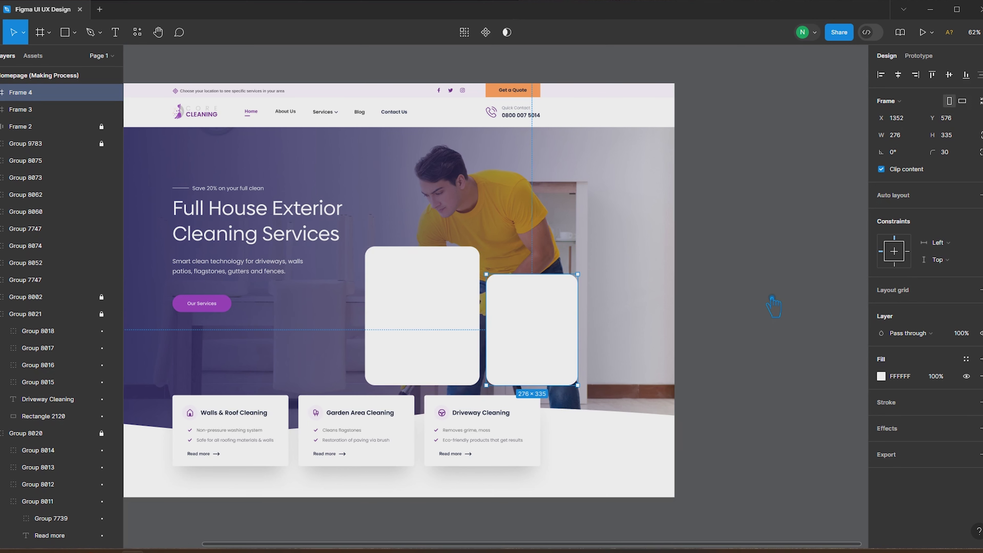
# Duplicate the second card, scale the copy to 248 × 300, and add another copy beside it with 20 px gaps
pyautogui.hotkey('ctrl', 'd')
pyautogui.moveTo(634, 333)
pyautogui.mouseDown()
pyautogui.moveTo(531, 334)
pyautogui.moveTo(637, 341)
pyautogui.mouseUp()
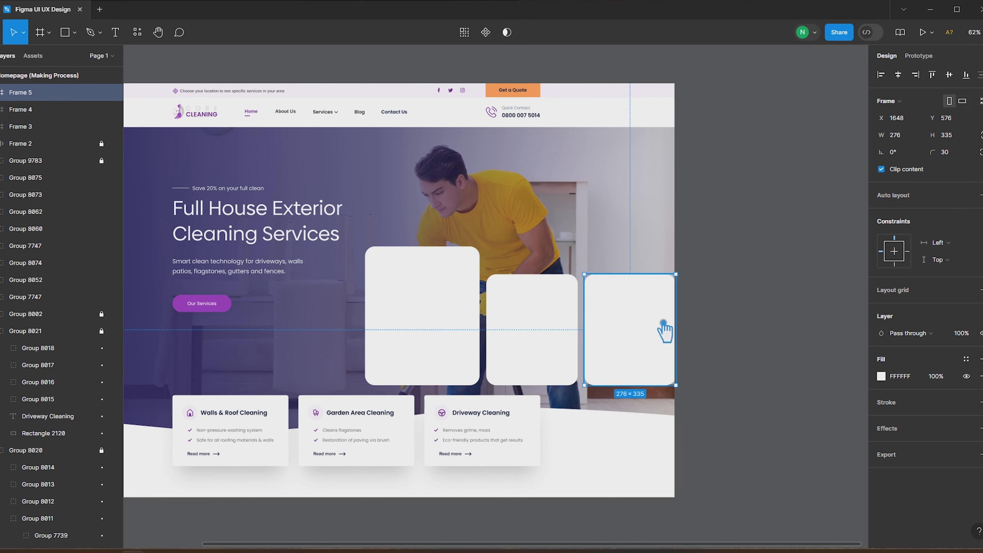
pyautogui.moveTo(654, 276); pyautogui.dragTo(654, 291)
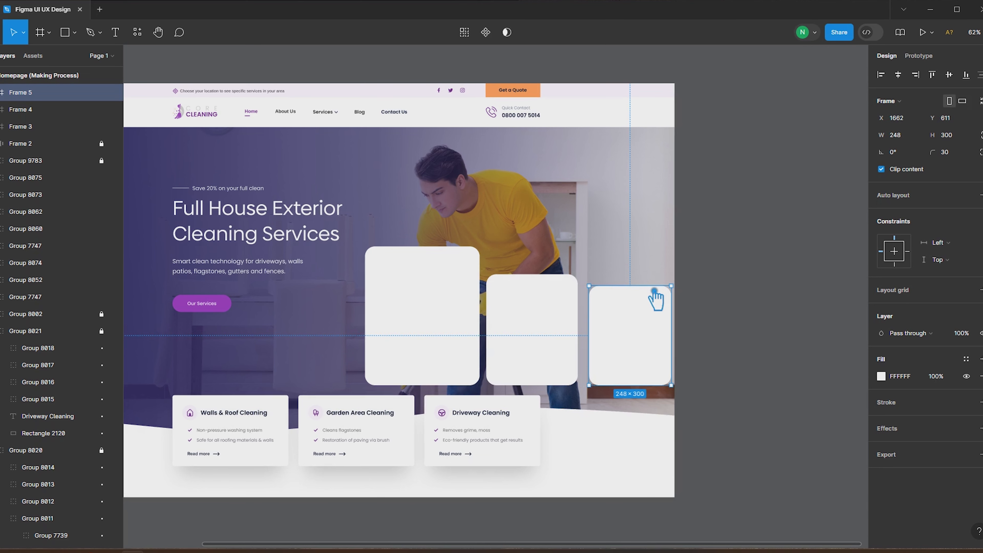
pyautogui.moveTo(641, 319); pyautogui.dragTo(714, 345)
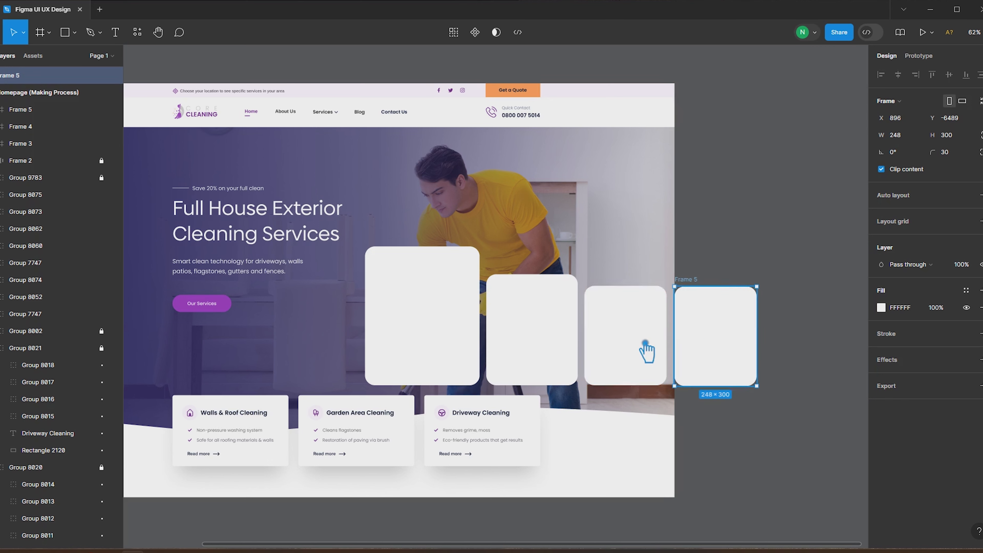
pyautogui.press('Down')
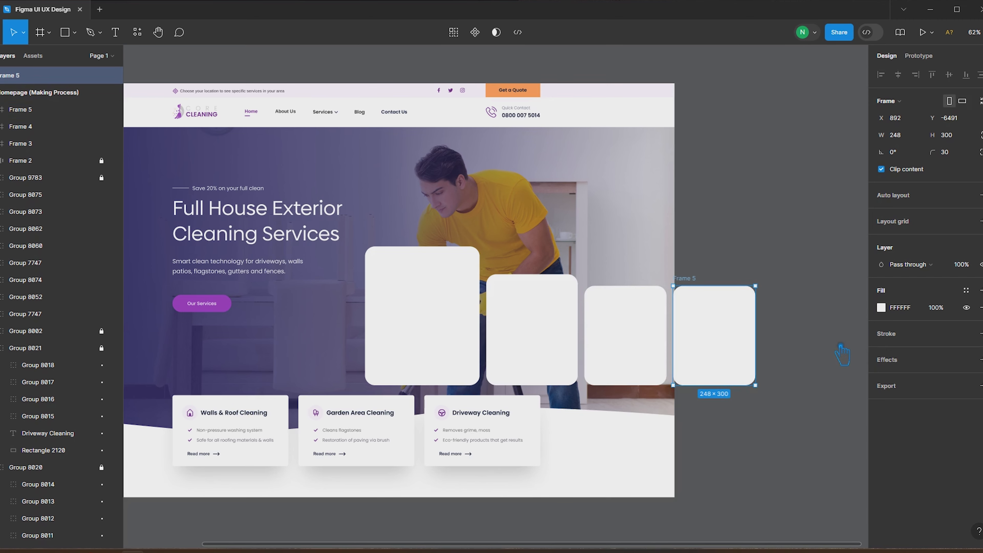
# Add auto layout to the four white cards
pyautogui.moveTo(841, 347); pyautogui.dragTo(418, 276)
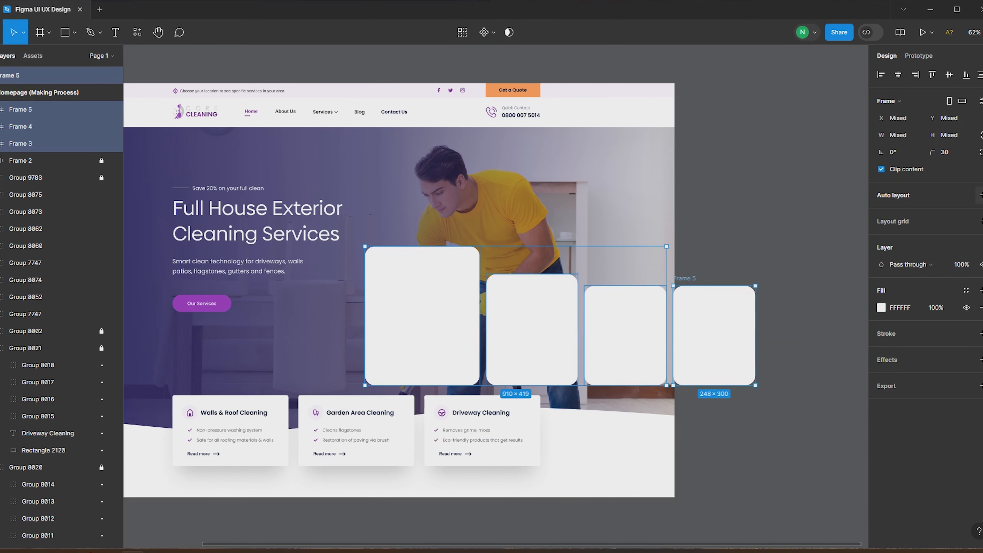
pyautogui.hotkey('shift', 'a')
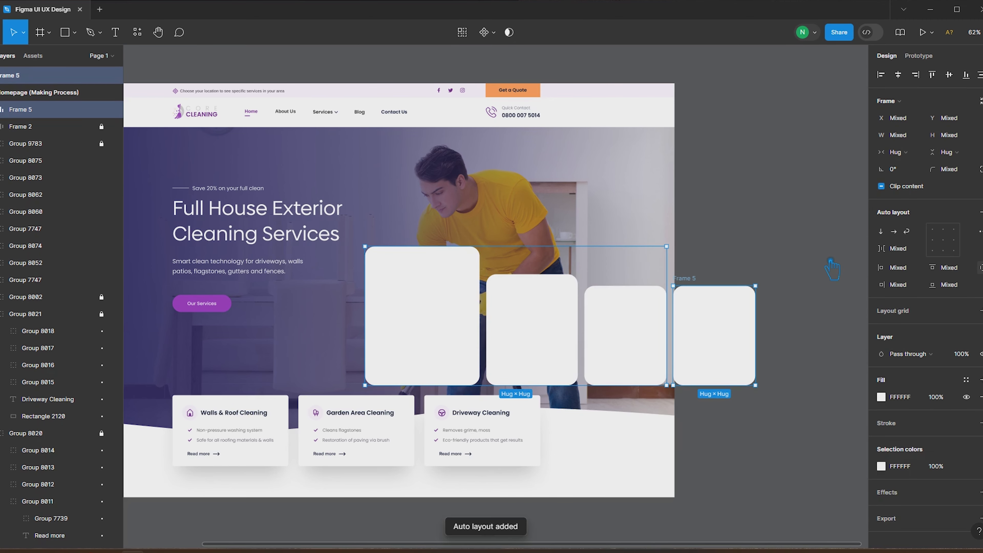
pyautogui.click(830, 262)
pyautogui.click(664, 287)
pyautogui.press('Delete')
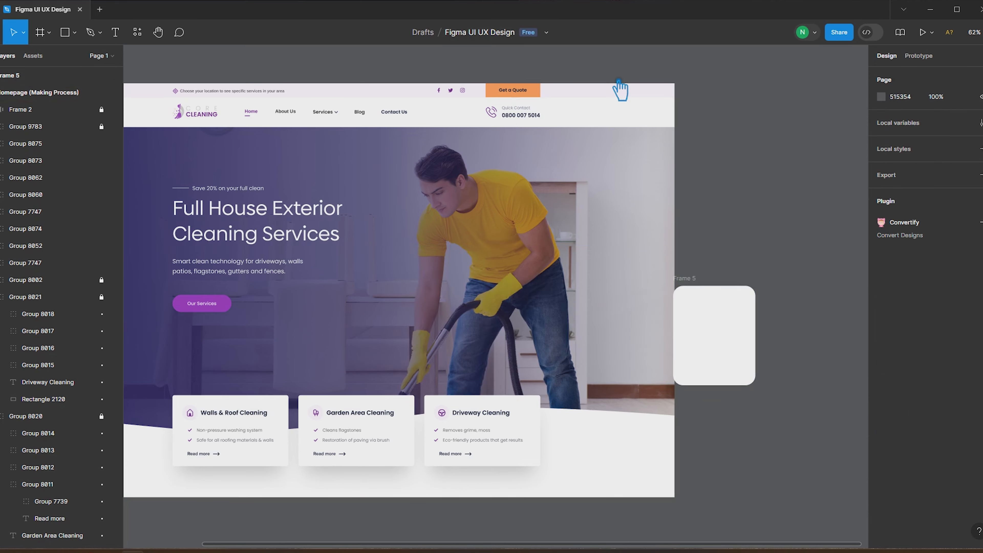
pyautogui.hotkey('ctrl', 'z')
# Delete the separate white card outside the homepage frame
pyautogui.click(717, 341)
pyautogui.press('Delete')
pyautogui.click(616, 318)
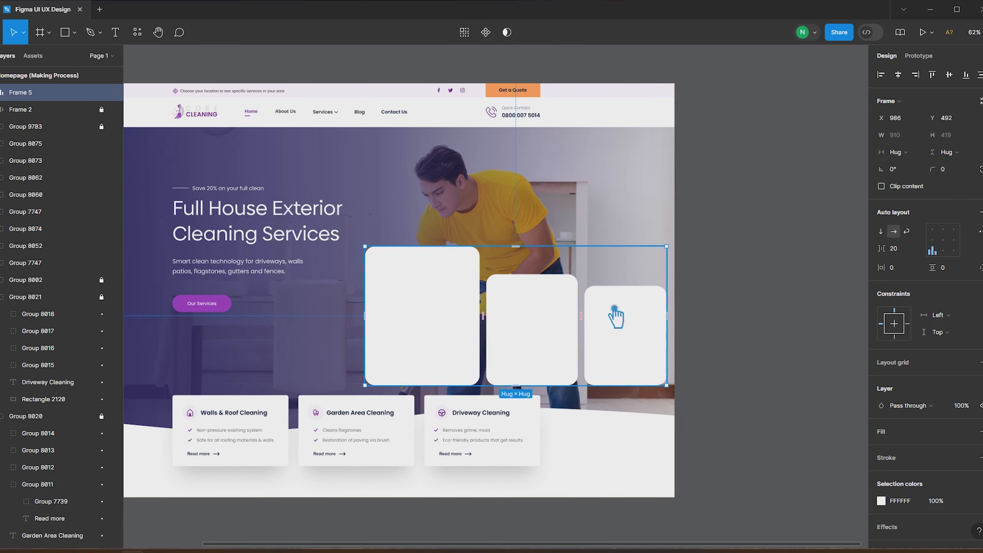
pyautogui.press('Delete')
pyautogui.click(608, 89)
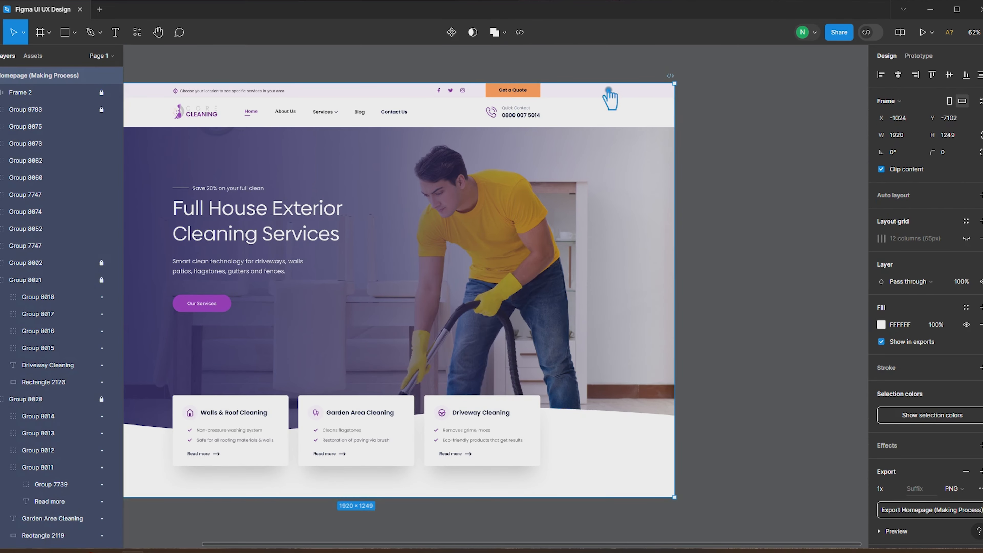
pyautogui.hotkey('ctrl', 'z')
# Duplicate the smallest card three times inside the auto layout row
pyautogui.click(712, 241)
pyautogui.click(655, 341)
pyautogui.hotkey('ctrl', 'd')
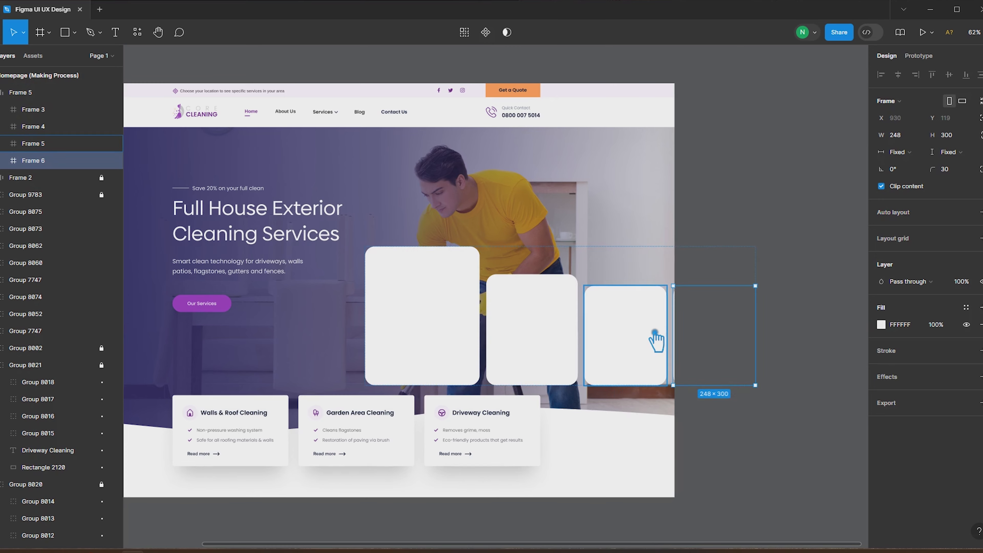
pyautogui.hotkey('ctrl', 'd')
pyautogui.hotkey('ctrl', 'd')
pyautogui.click(752, 223)
# Shift the card row to the right so that it starts at X 1114 on the homepage
pyautogui.scroll(-5, 750, 215)
pyautogui.moveTo(677, 398); pyautogui.dragTo(428, 402)
pyautogui.scroll(3, 384, 285)
pyautogui.moveTo(447, 275); pyautogui.dragTo(476, 274)
pyautogui.click(607, 371)
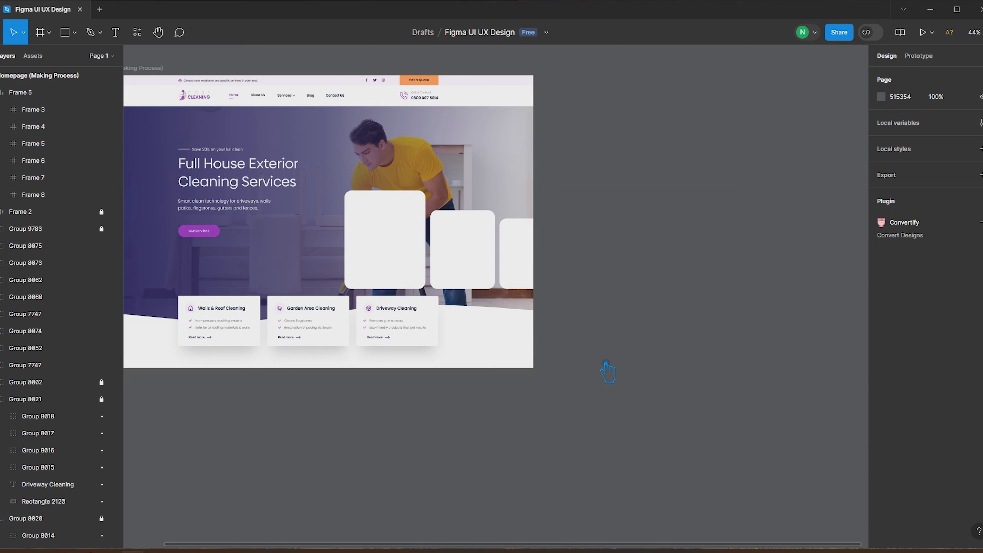
pyautogui.click(545, 274)
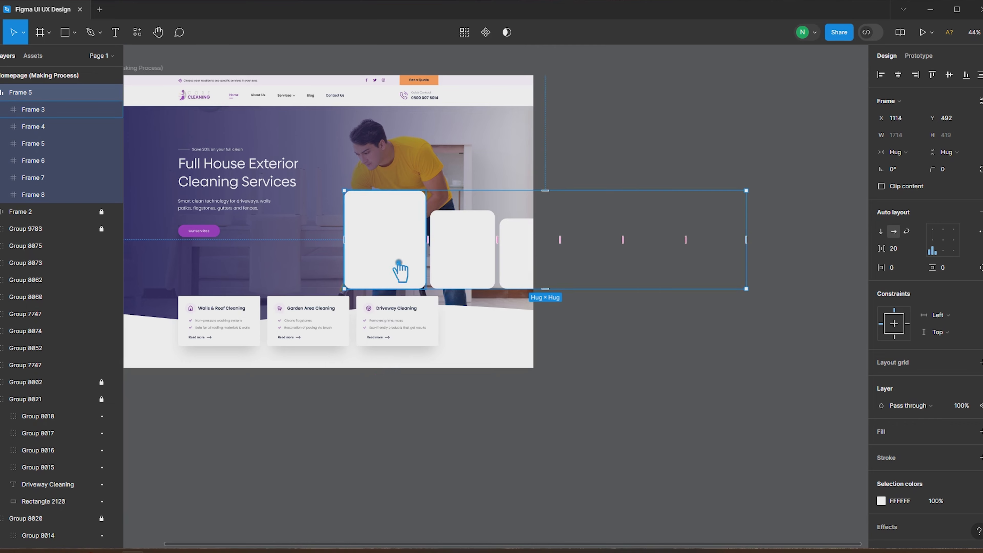
# Draw an 18 × 18 circle left of the cards and surround it with an unfilled 30 × 30 circle with a 2 px inside stroke
pyautogui.click(87, 36)
pyautogui.click(75, 33)
pyautogui.click(38, 96)
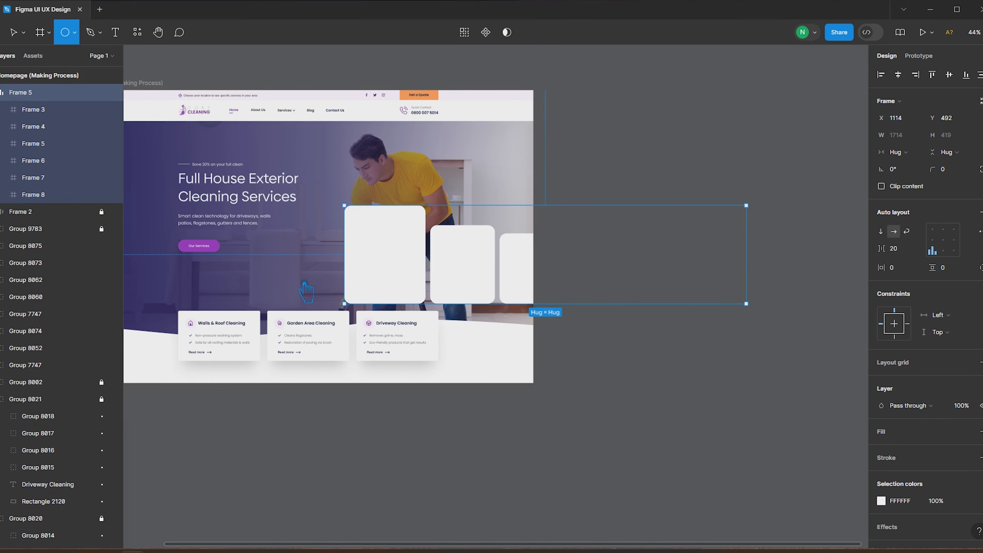
pyautogui.scroll(3, 300, 237)
pyautogui.moveTo(283, 280)
pyautogui.mouseDown()
pyautogui.moveTo(298, 295)
pyautogui.moveTo(319, 269)
pyautogui.moveTo(307, 263)
pyautogui.mouseUp()
pyautogui.scroll(4, 283, 287)
pyautogui.hotkey('ctrl', 'd')
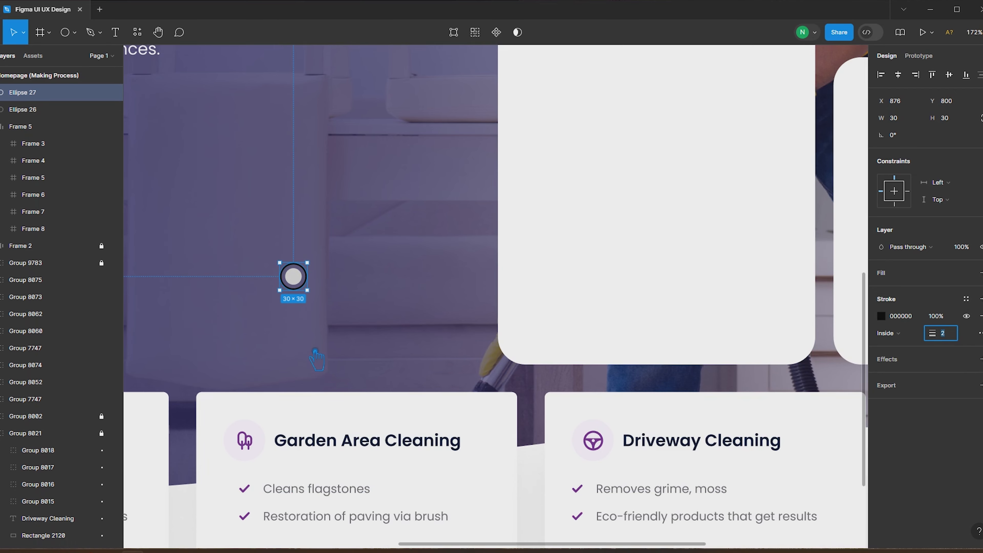
# Colour the outer ring's stroke yellow FDC300, sampled from the man's shirt
pyautogui.keyDown('ctrl'); pyautogui.scroll(-5, 320, 350); pyautogui.keyUp('ctrl')
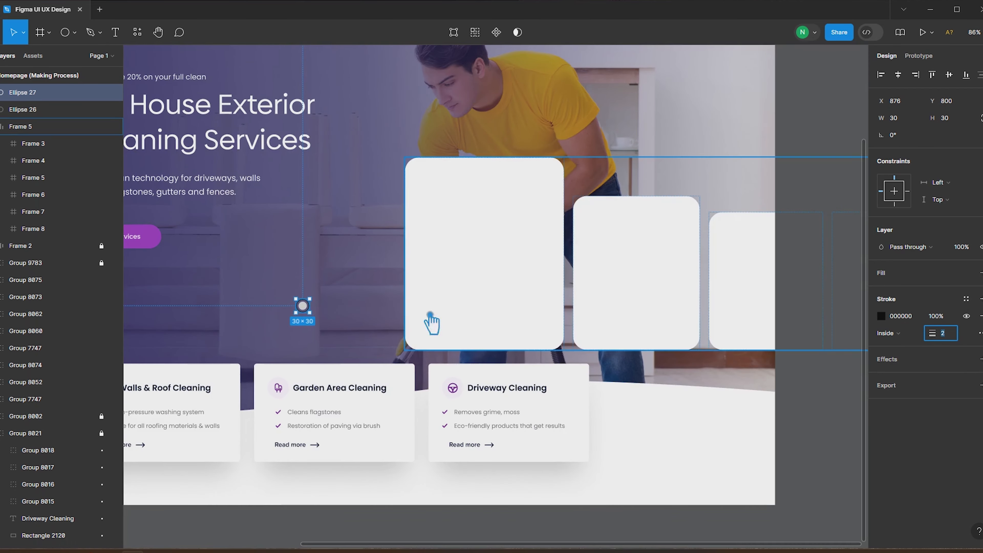
pyautogui.click(881, 316)
pyautogui.click(755, 420)
pyautogui.click(546, 86)
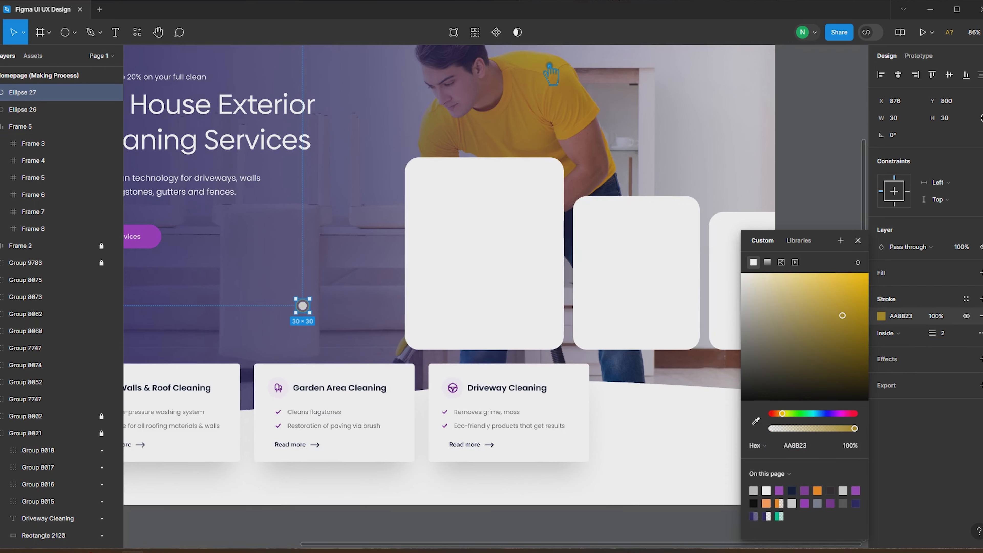
pyautogui.click(866, 276)
pyautogui.click(886, 274)
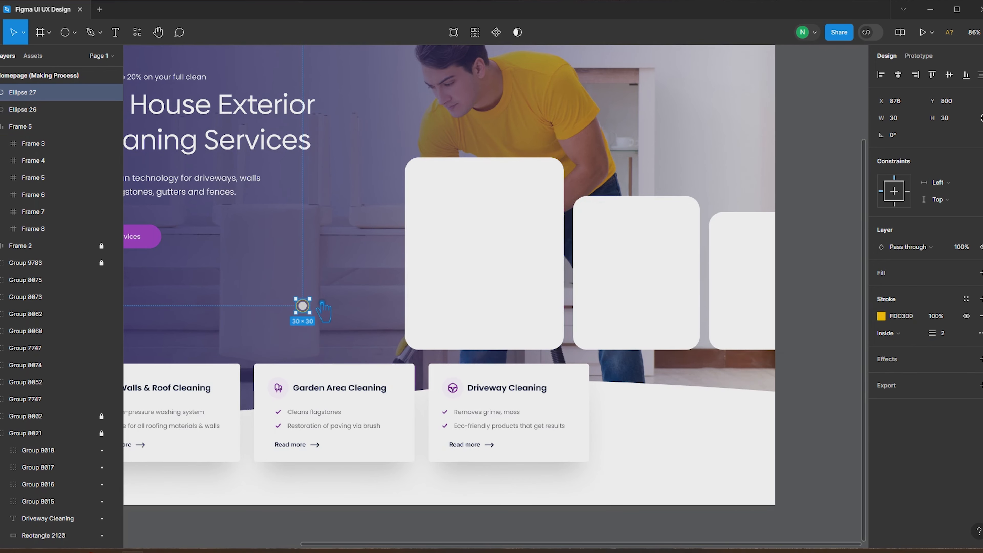
pyautogui.click(304, 307)
pyautogui.keyDown('ctrl'); pyautogui.scroll(-4, 315, 319); pyautogui.keyUp('ctrl')
pyautogui.press('Escape')
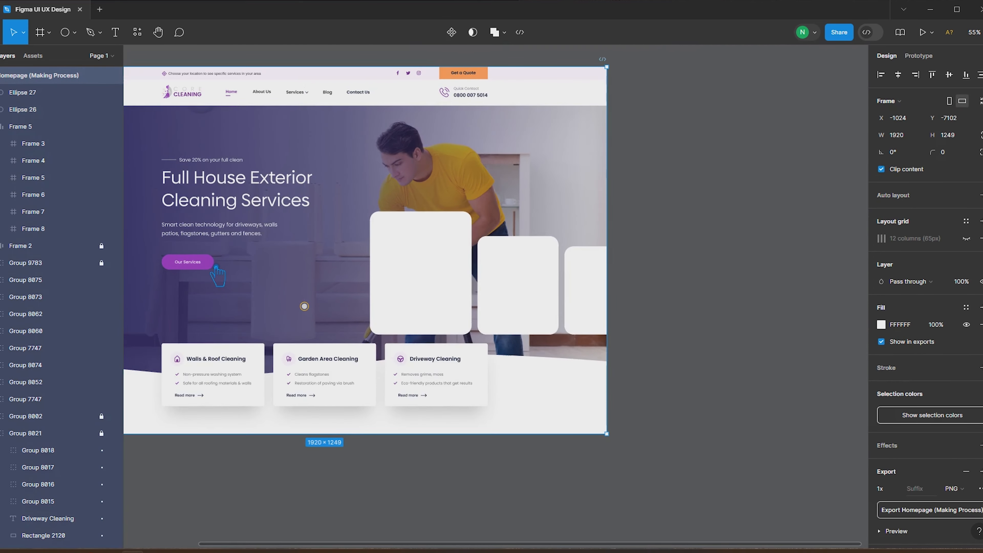
# Set the outer ring's stroke to orange FF9E58, sampled from the Get a Quote button
pyautogui.keyDown('ctrl'); pyautogui.scroll(2, 309, 325); pyautogui.keyUp('ctrl')
pyautogui.click(307, 305)
pyautogui.scroll(2, 439, 330)
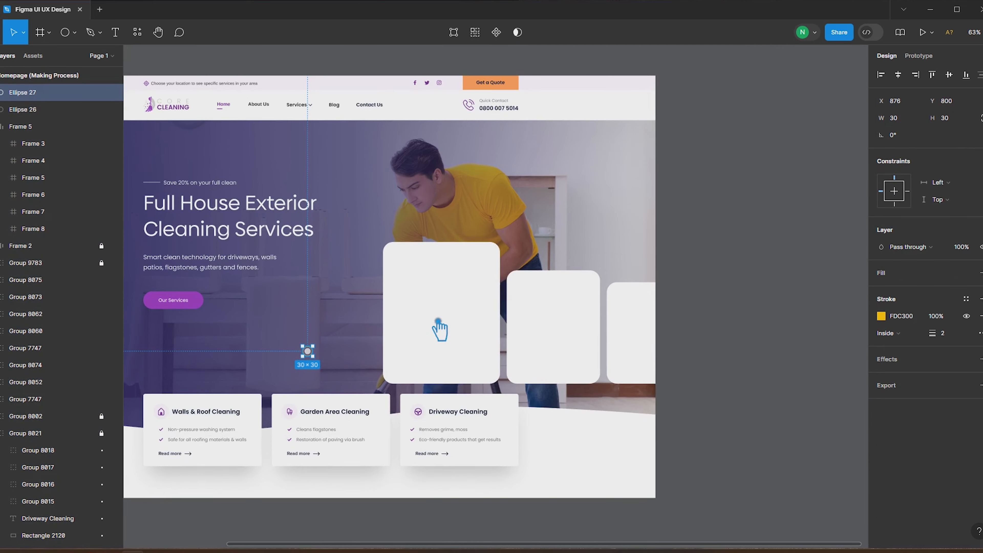
pyautogui.click(881, 316)
pyautogui.click(755, 421)
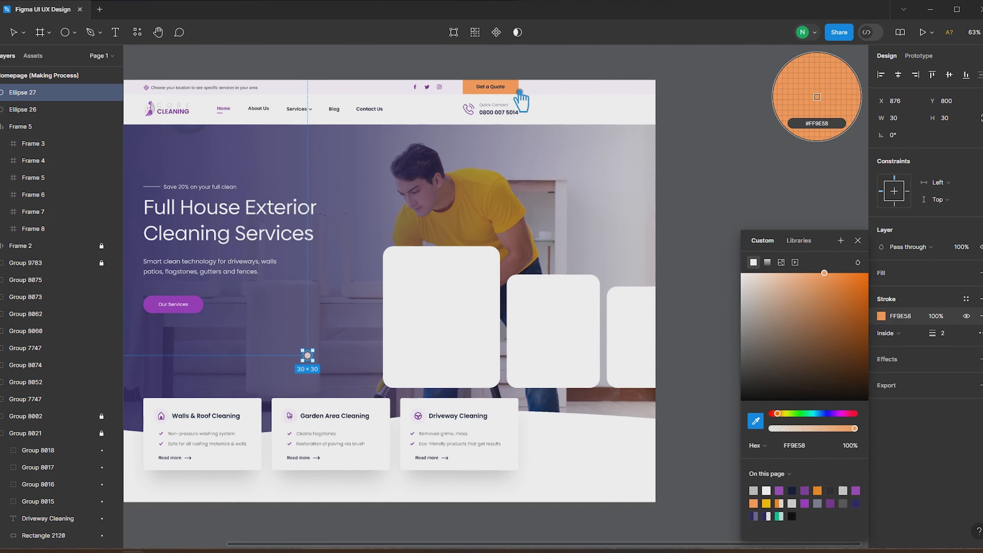
pyautogui.click(512, 93)
pyautogui.click(745, 147)
# Fill the inner dot with orange FF9E58, sampled from the Get a Quote button
pyautogui.click(308, 355)
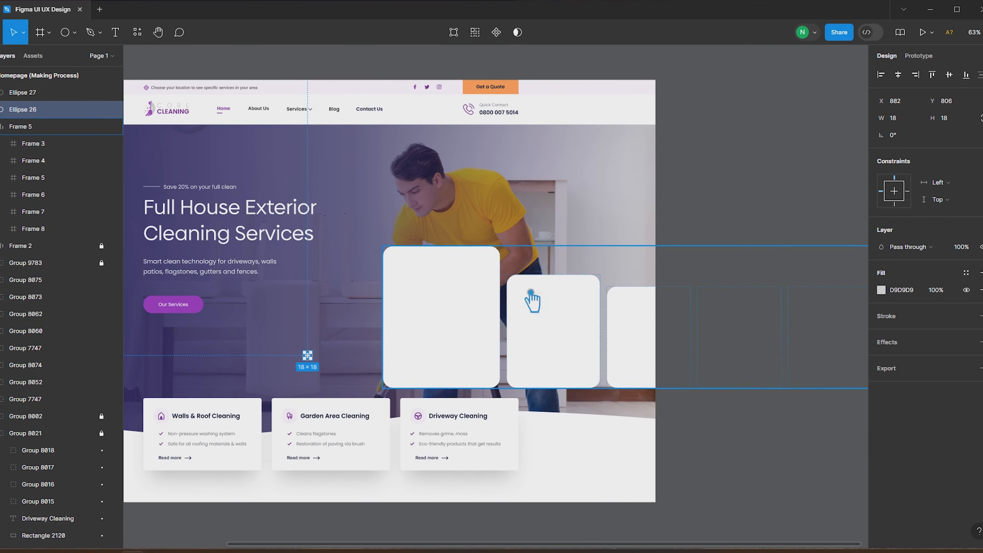
pyautogui.click(881, 290)
pyautogui.click(755, 421)
pyautogui.click(518, 93)
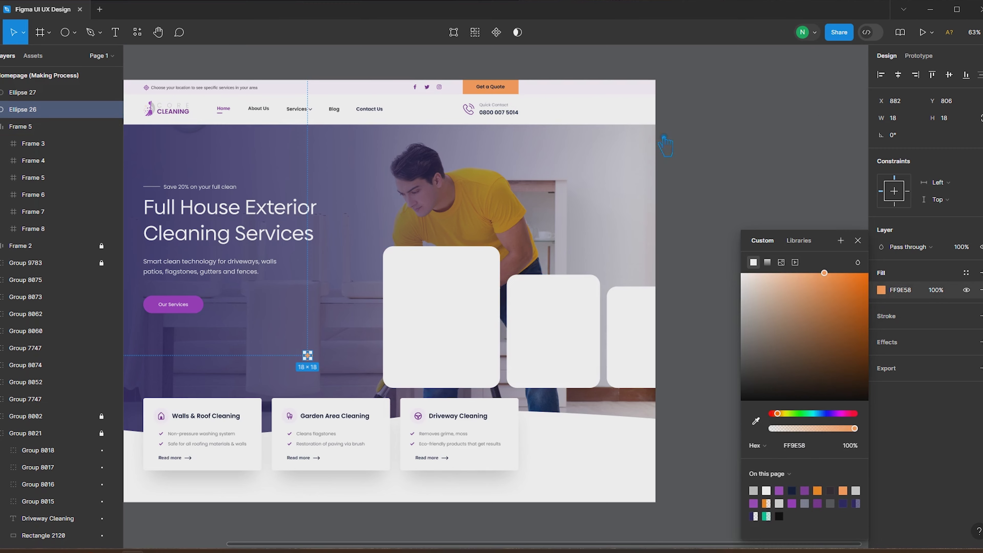
pyautogui.click(713, 149)
# Combine the inner dot and its outer ring into one auto layout frame
pyautogui.keyDown('ctrl'); pyautogui.scroll(5, 325, 360); pyautogui.keyUp('ctrl')
pyautogui.click(336, 354)
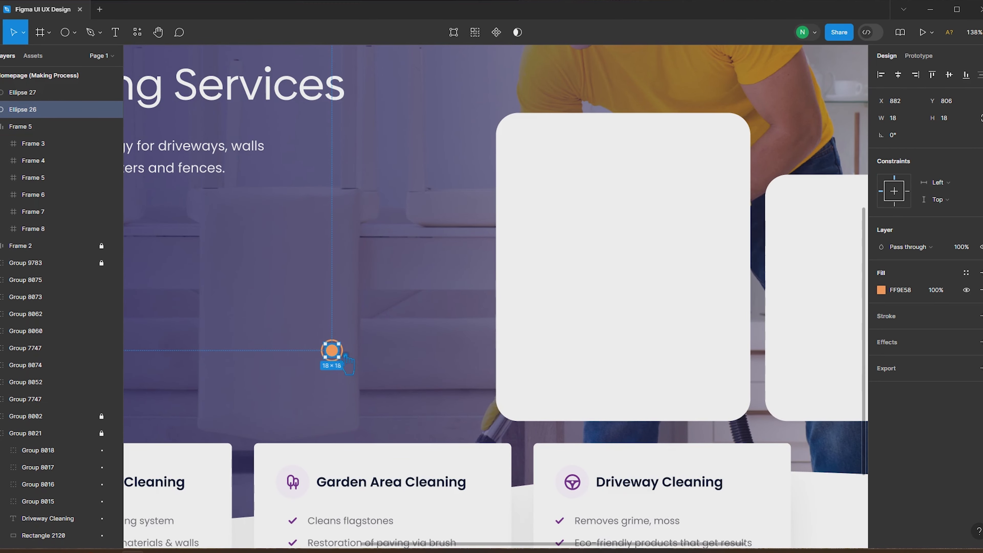
pyautogui.keyDown('ctrl'); pyautogui.scroll(4, 355, 364); pyautogui.keyUp('ctrl')
pyautogui.keyDown('shift'); pyautogui.click(352, 364); pyautogui.keyUp('shift')
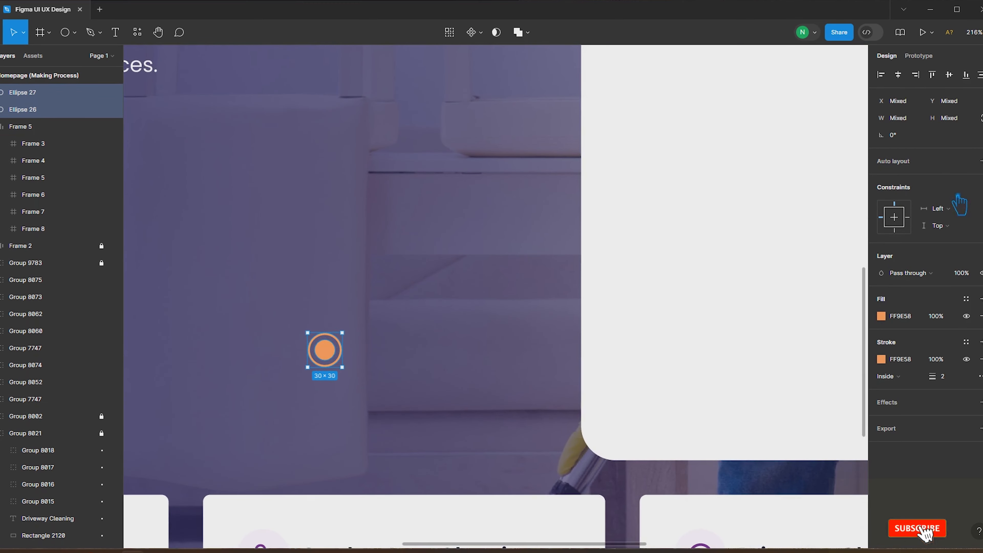
pyautogui.hotkey('shift', 'a')
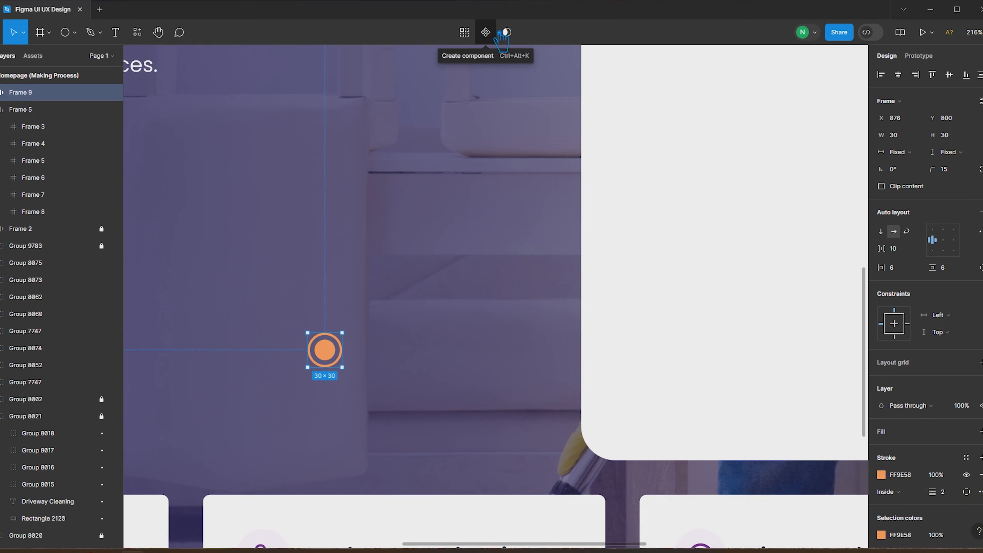
# Duplicate the inner dot four times to form a row of five pagination dots
pyautogui.doubleClick(327, 354)
pyautogui.keyDown('alt'); pyautogui.moveTo(328, 355); pyautogui.dragTo(358, 356); pyautogui.keyUp('alt')
pyautogui.hotkey('ctrl', 'd')
pyautogui.hotkey('ctrl', 'd')
pyautogui.hotkey('ctrl', 'd')
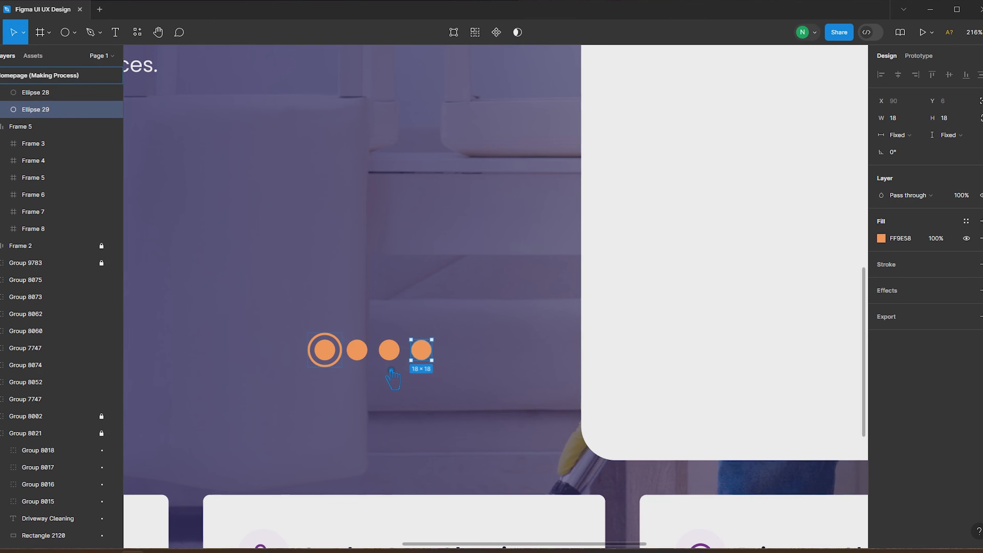
# Select the four pagination dots that have no ring
pyautogui.keyDown('ctrl'); pyautogui.keyDown('shift'); pyautogui.click(425, 353); pyautogui.keyUp('shift'); pyautogui.keyUp('ctrl')
pyautogui.keyDown('ctrl'); pyautogui.keyDown('shift'); pyautogui.click(393, 353); pyautogui.keyUp('shift'); pyautogui.keyUp('ctrl')
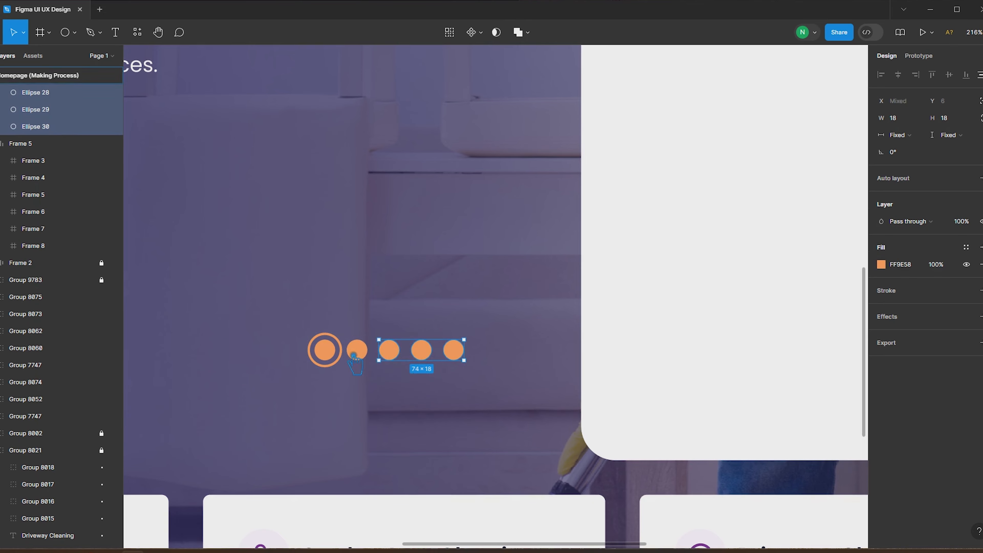
pyautogui.keyDown('ctrl'); pyautogui.keyDown('shift'); pyautogui.click(367, 357); pyautogui.keyUp('shift'); pyautogui.keyUp('ctrl')
pyautogui.keyDown('ctrl'); pyautogui.keyDown('shift'); pyautogui.click(361, 353); pyautogui.keyUp('shift'); pyautogui.keyUp('ctrl')
pyautogui.keyDown('ctrl'); pyautogui.keyDown('shift'); pyautogui.click(393, 353); pyautogui.keyUp('shift'); pyautogui.keyUp('ctrl')
pyautogui.keyDown('ctrl'); pyautogui.keyDown('shift'); pyautogui.click(424, 353); pyautogui.keyUp('shift'); pyautogui.keyUp('ctrl')
pyautogui.keyDown('ctrl'); pyautogui.keyDown('shift'); pyautogui.click(460, 351); pyautogui.keyUp('shift'); pyautogui.keyUp('ctrl')
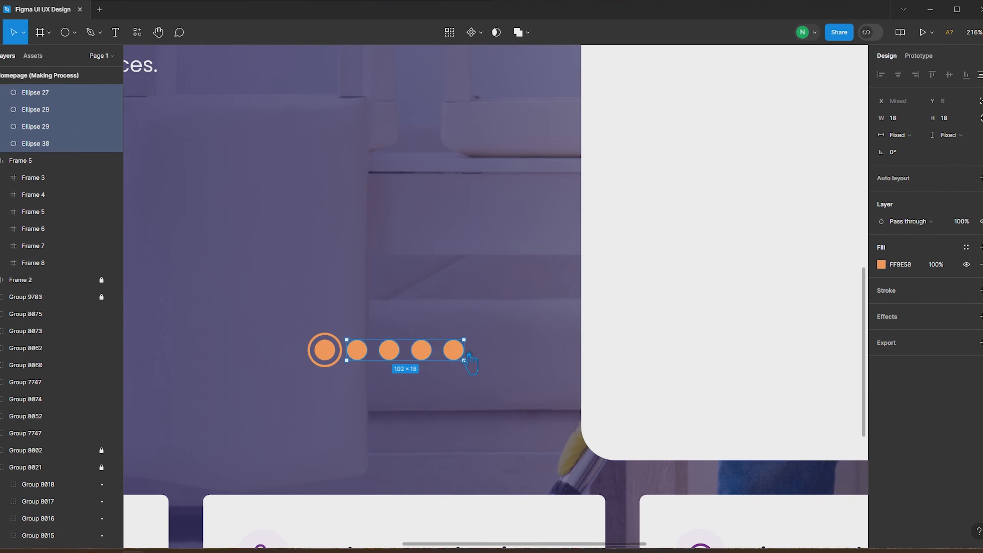
pyautogui.click(881, 264)
pyautogui.moveTo(798, 285); pyautogui.dragTo(810, 335)
pyautogui.click(881, 264)
pyautogui.click(881, 264)
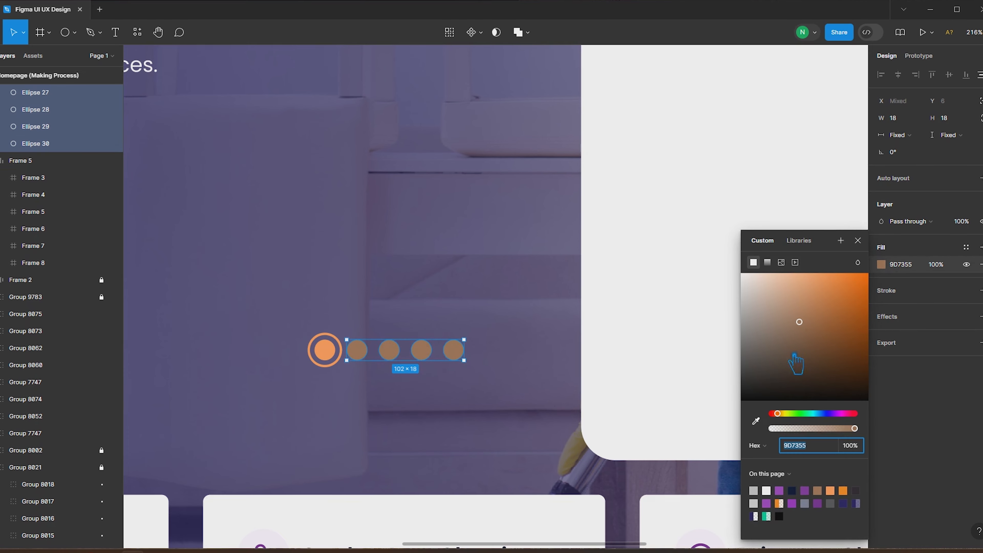
pyautogui.click(755, 420)
pyautogui.click(331, 356)
# Set the fill opacity of the four dots without a ring to 50%
pyautogui.click(948, 269)
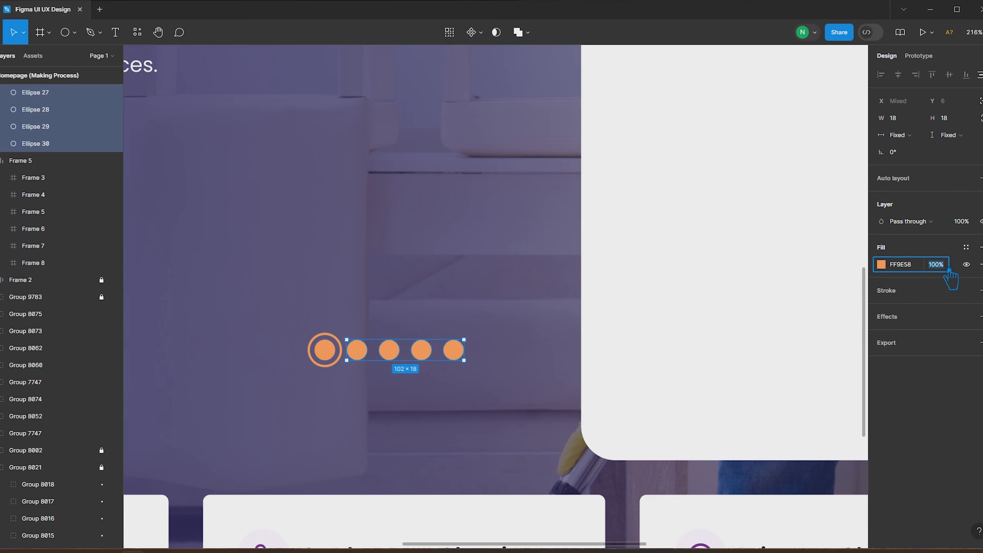
pyautogui.write('50')
pyautogui.press('Return')
pyautogui.scroll(-10, 652, 362)
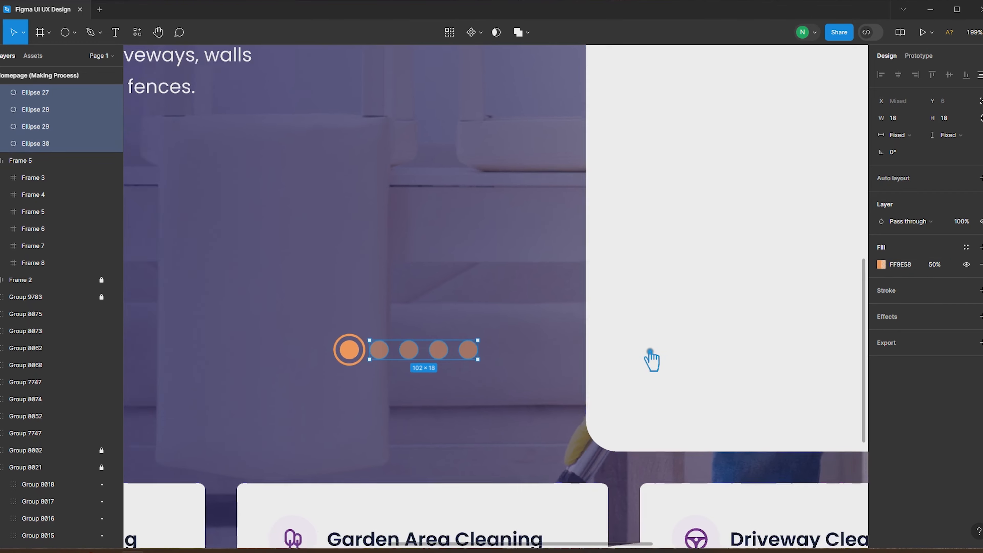
# Run the Pexels plugin on the first carousel card and move the plugin window clear of the card row
pyautogui.rightClick(445, 334)
pyautogui.moveTo(502, 421)
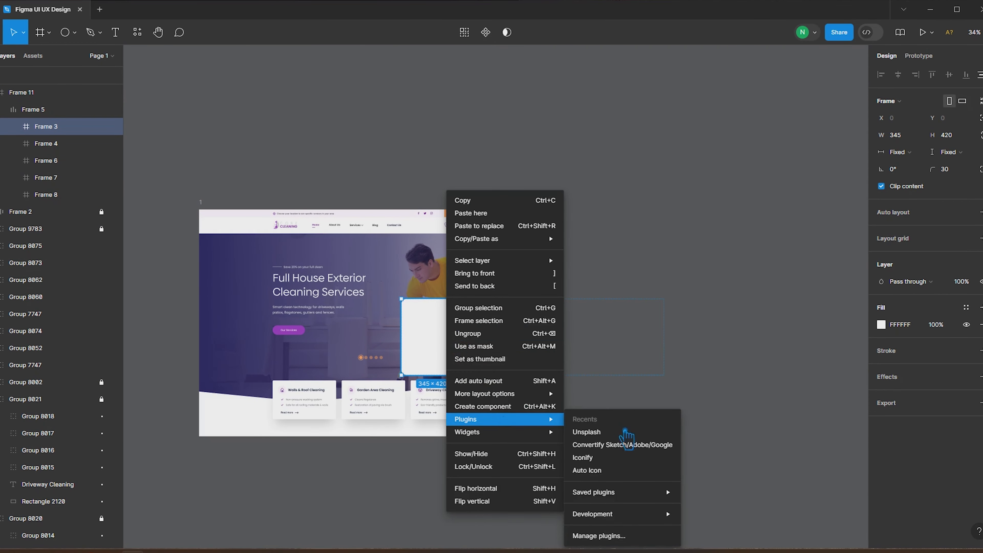
pyautogui.moveTo(635, 497)
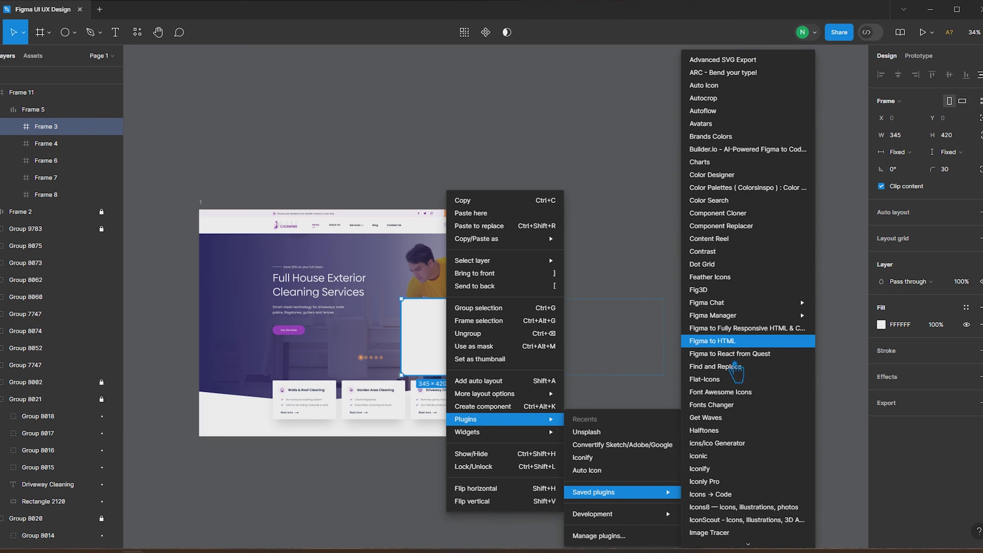
pyautogui.scroll(-5, 782, 453)
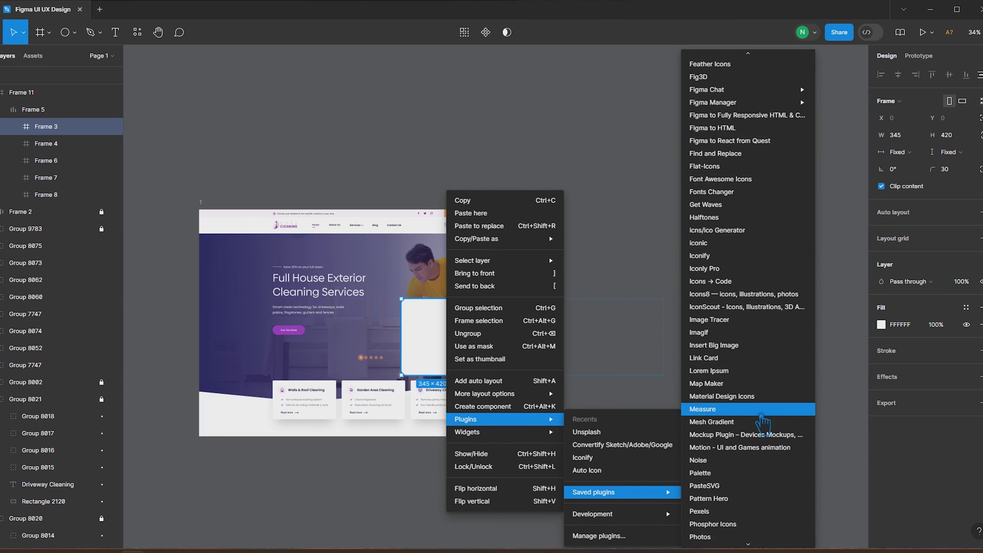
pyautogui.click(743, 511)
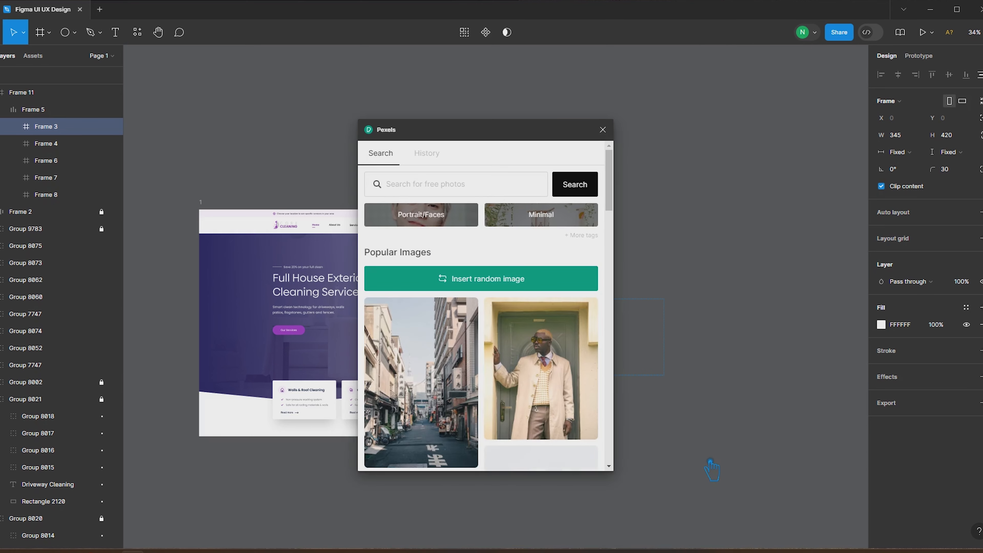
pyautogui.moveTo(437, 131); pyautogui.dragTo(654, 103)
# Fill the first card with the draped fabric photo and the second card with the palm trees photo
pyautogui.scroll(-10, 646, 309)
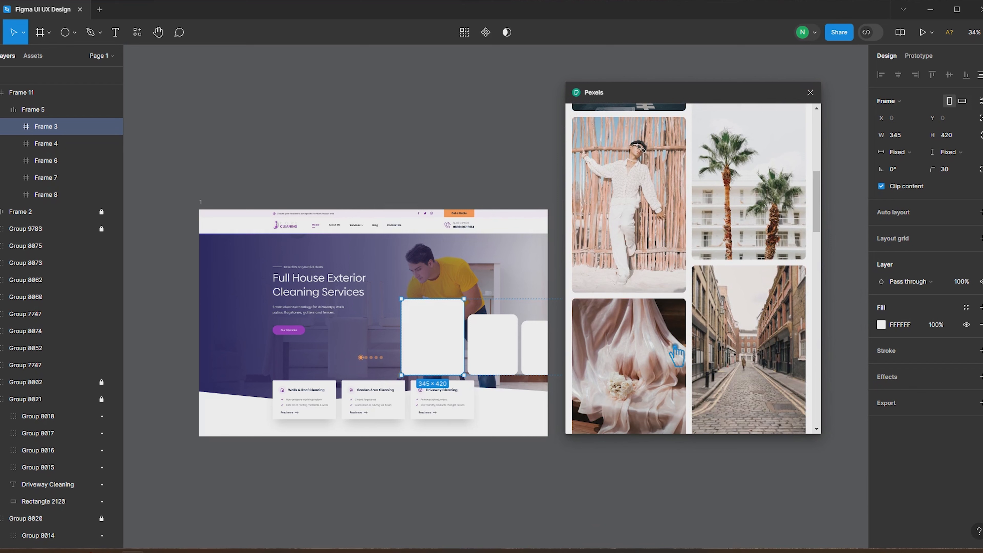
pyautogui.click(646, 372)
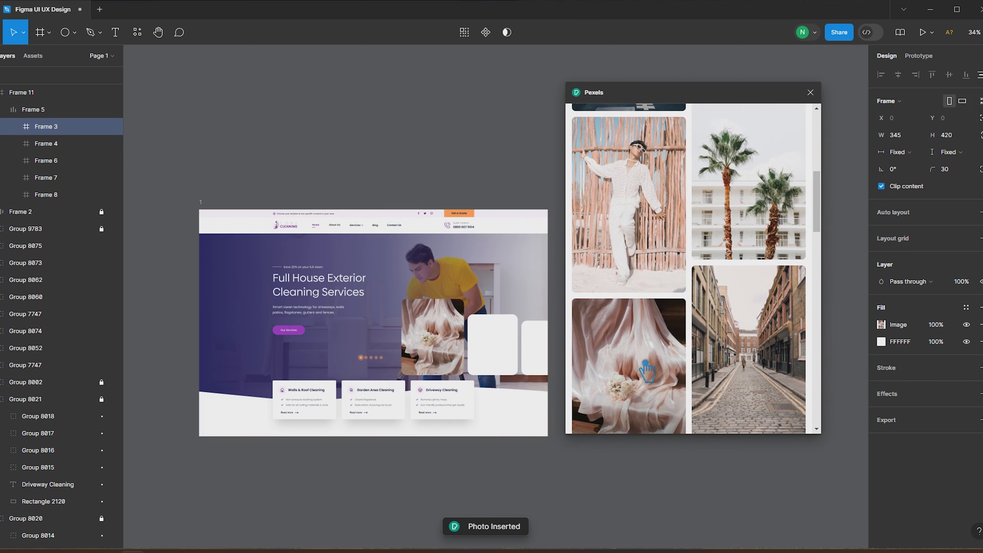
pyautogui.click(500, 356)
pyautogui.scroll(-5, 692, 356)
pyautogui.scroll(6, 696, 341)
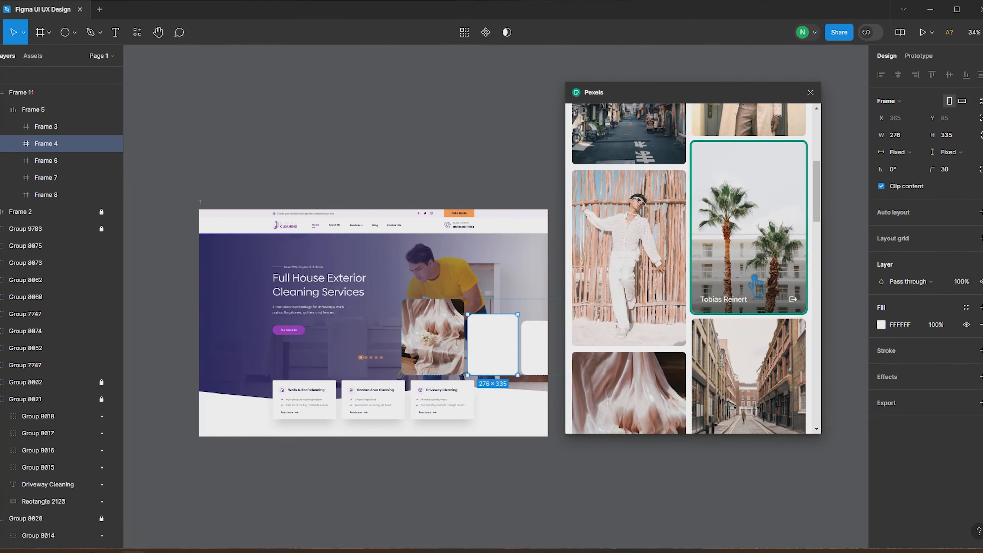
pyautogui.click(720, 307)
# Fill the third card with the photo of the pale rocky hill
pyautogui.scroll(-10, 720, 348)
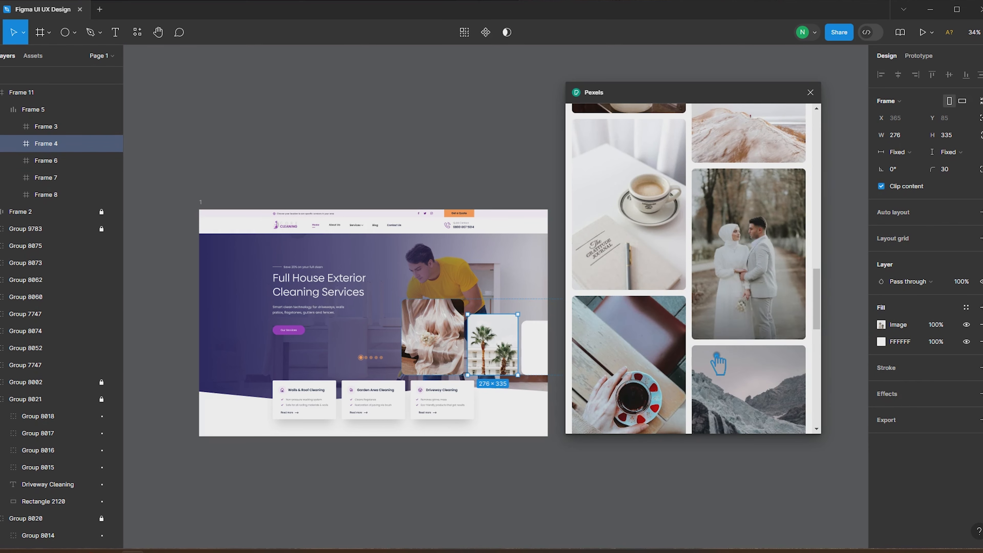
pyautogui.scroll(3, 718, 364)
pyautogui.click(542, 347)
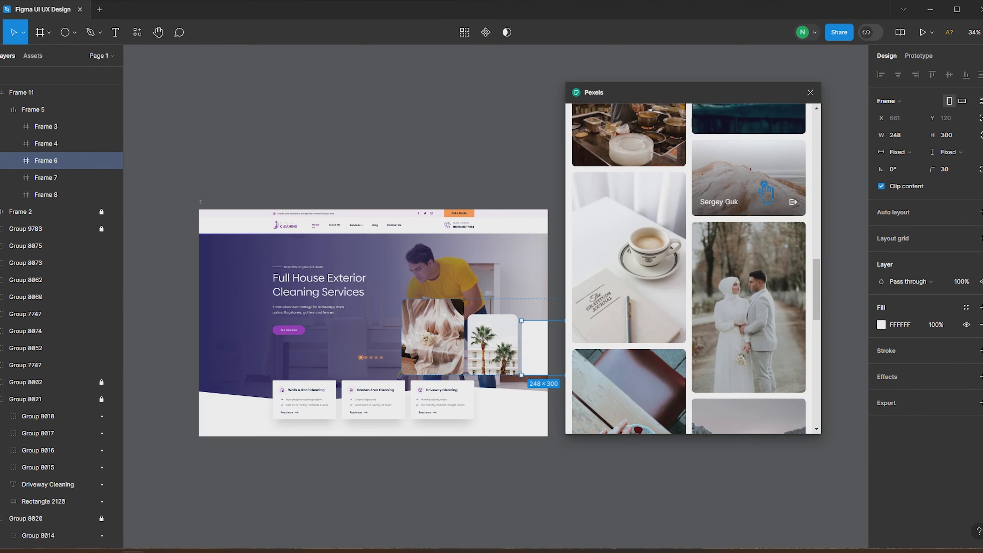
pyautogui.click(760, 195)
# Slide the card row left inside its clipping frame and browse the popular photos for the fourth card
pyautogui.click(438, 464)
pyautogui.click(464, 348)
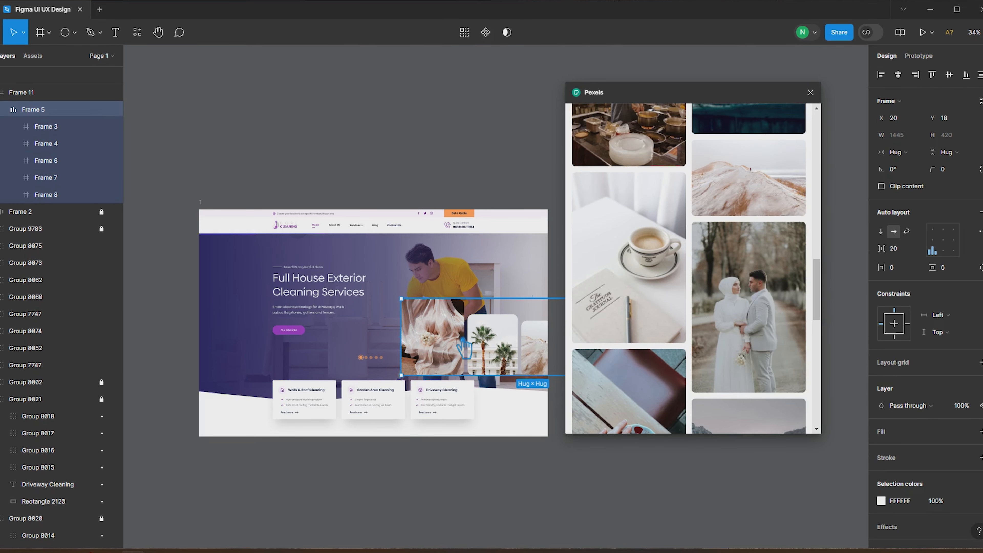
pyautogui.moveTo(517, 345); pyautogui.dragTo(427, 346)
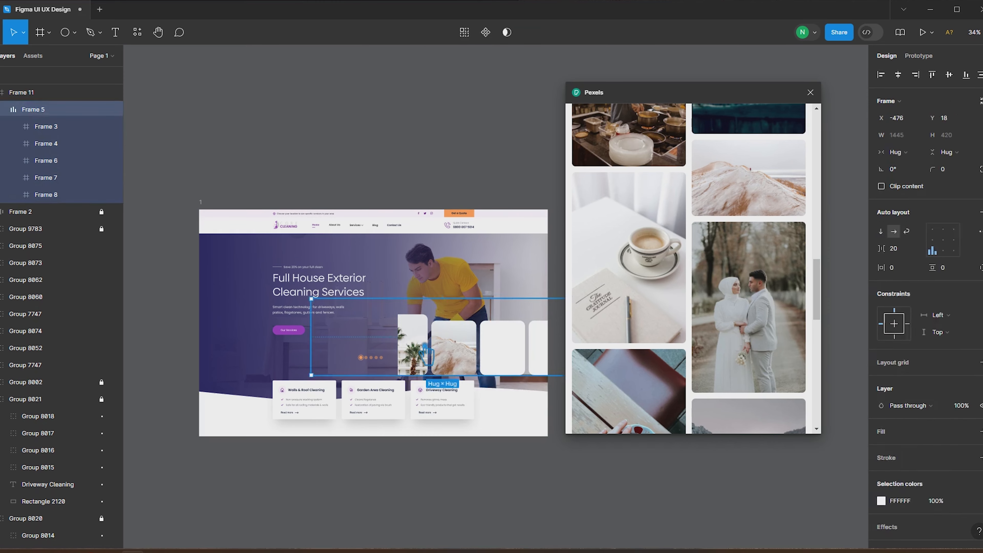
pyautogui.click(426, 346)
pyautogui.doubleClick(514, 349)
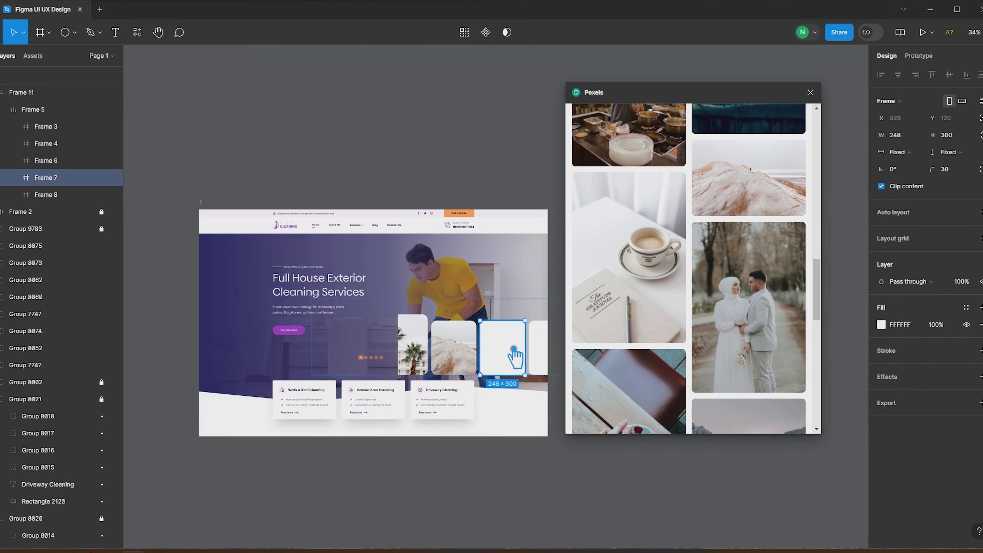
pyautogui.scroll(-10, 755, 308)
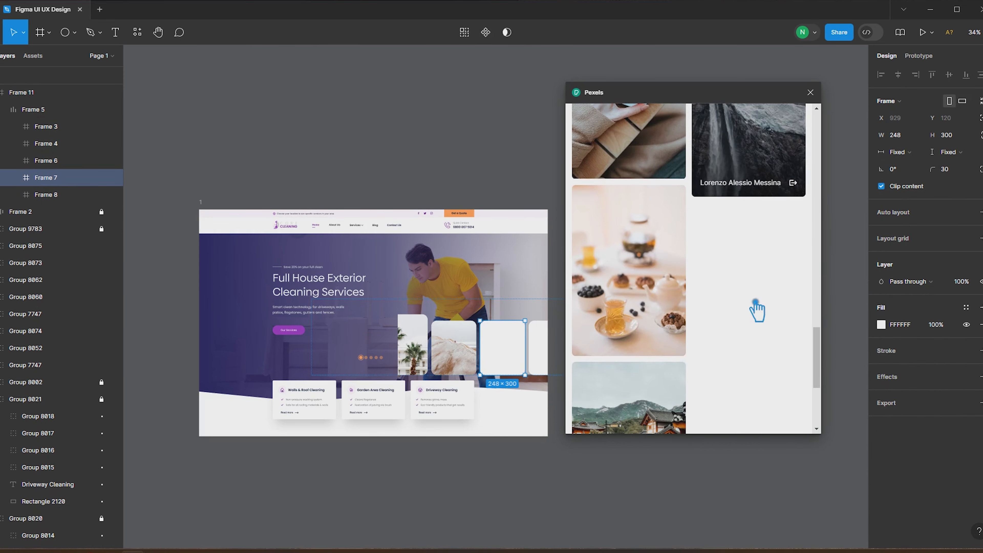
pyautogui.scroll(-5, 755, 307)
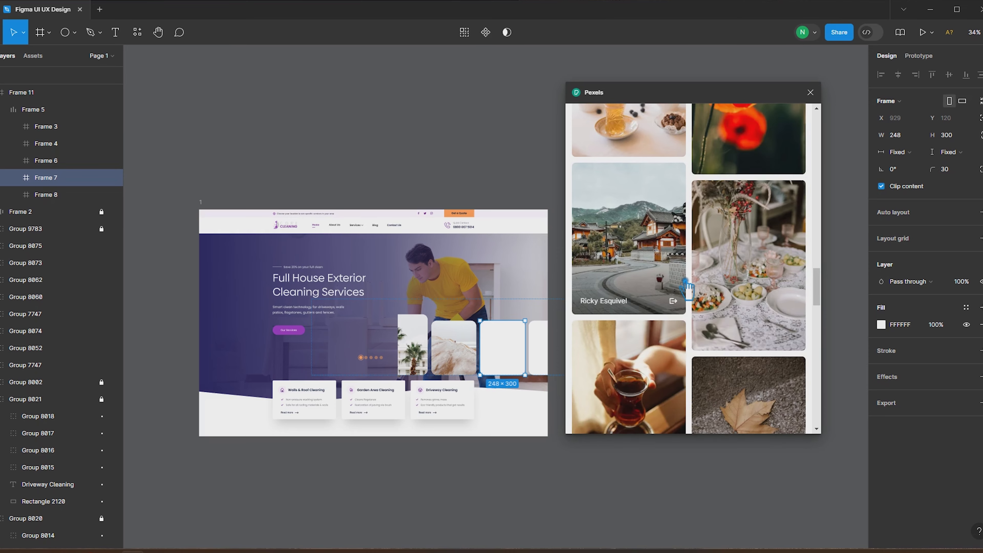
pyautogui.click(426, 425)
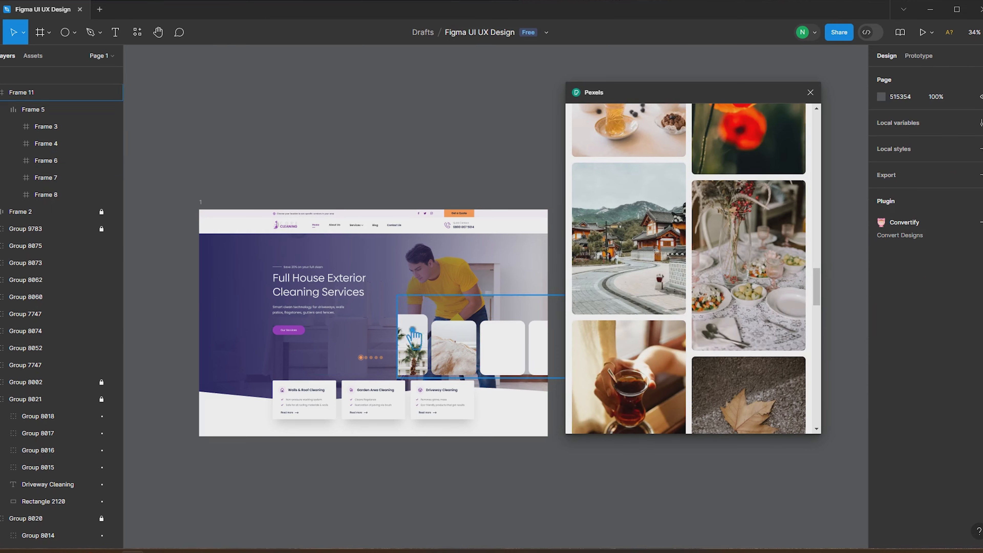
pyautogui.click(45, 112)
pyautogui.doubleClick(417, 344)
pyautogui.moveTo(418, 344); pyautogui.dragTo(484, 349)
pyautogui.hotkey('ctrl', 'z')
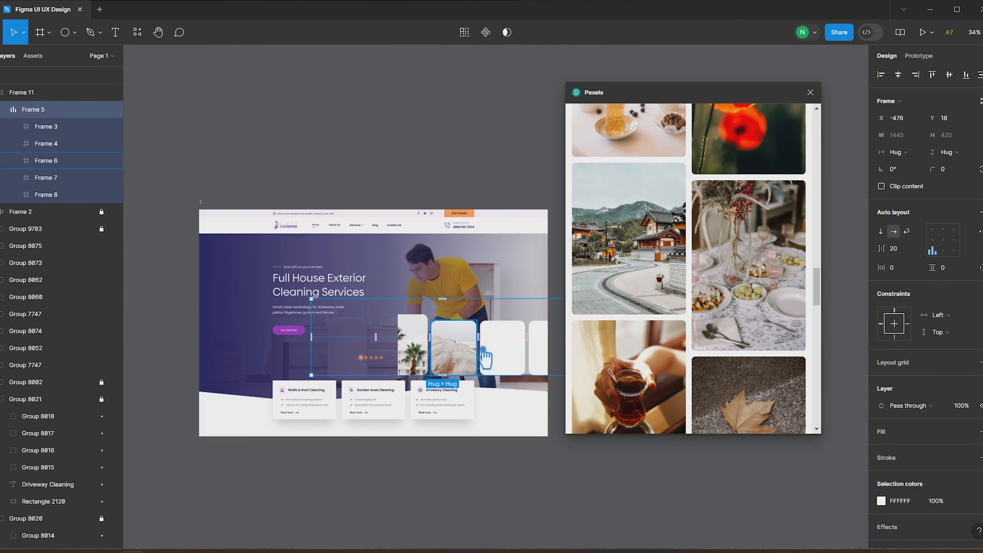
pyautogui.hotkey('ctrl', 'z')
# Slide the card row right inside its clipping frame until the whole first card shows
pyautogui.click(440, 350)
pyautogui.click(58, 113)
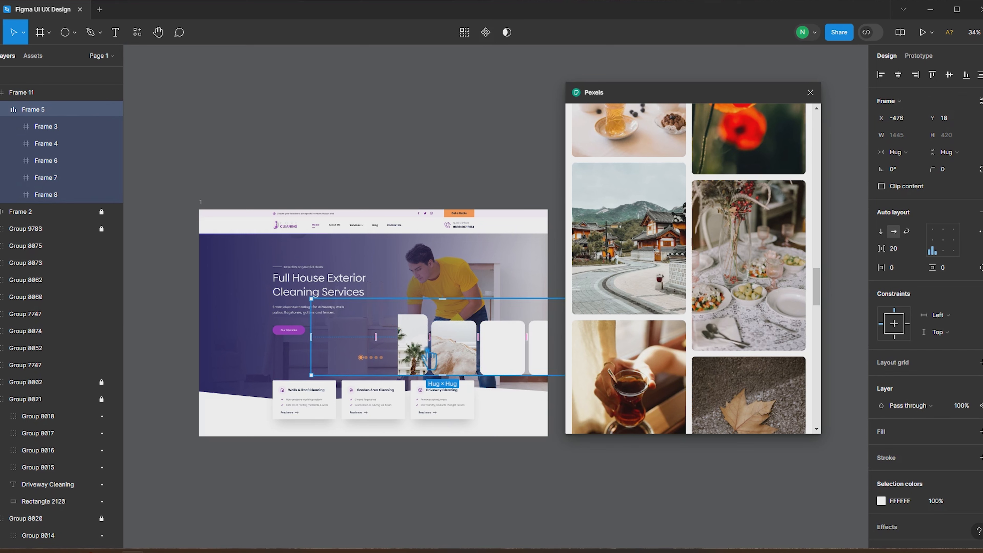
pyautogui.moveTo(429, 358); pyautogui.dragTo(503, 356)
pyautogui.click(517, 482)
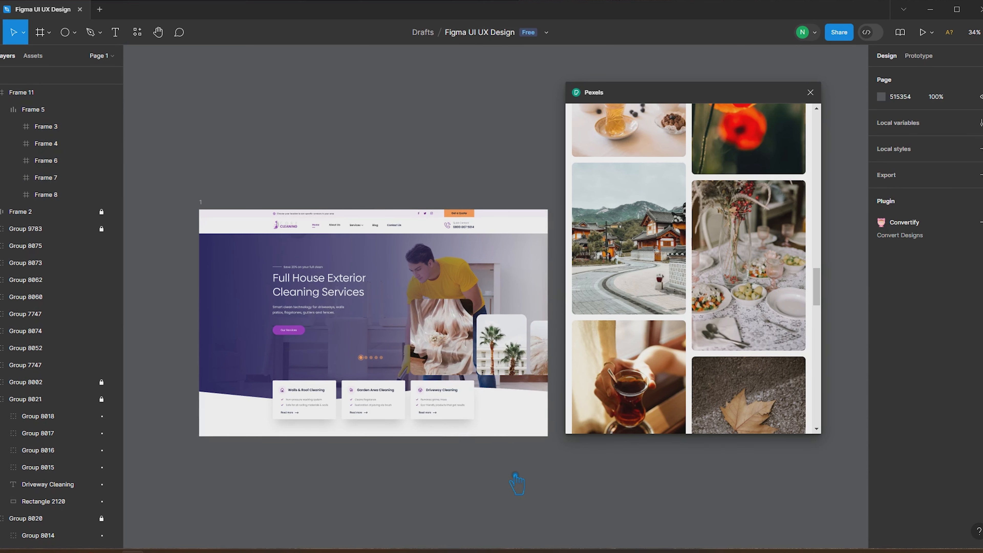
# Search Pexels for "cleaning services" and fill the first card with the photo of the person beside the green plant
pyautogui.click(456, 347)
pyautogui.scroll(15, 641, 151)
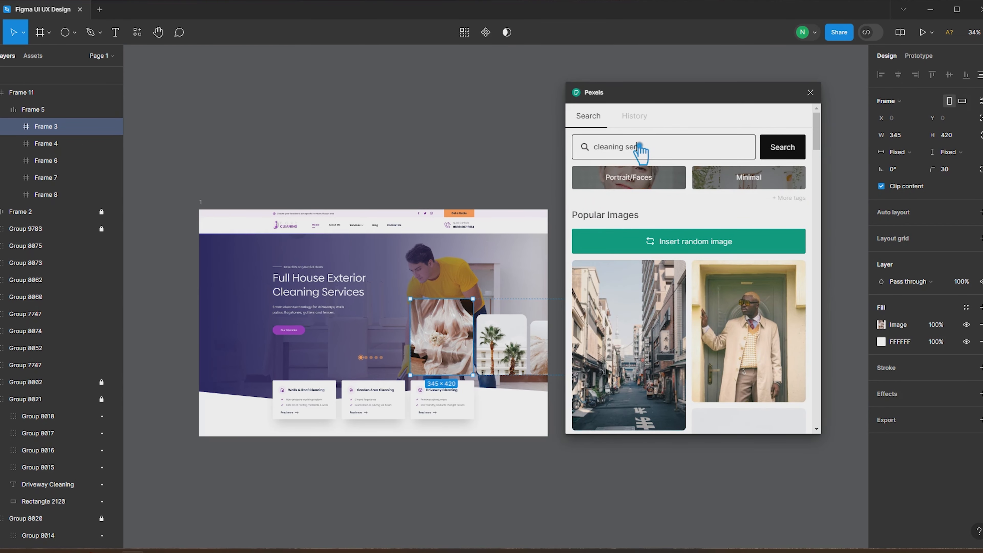
pyautogui.press('Return')
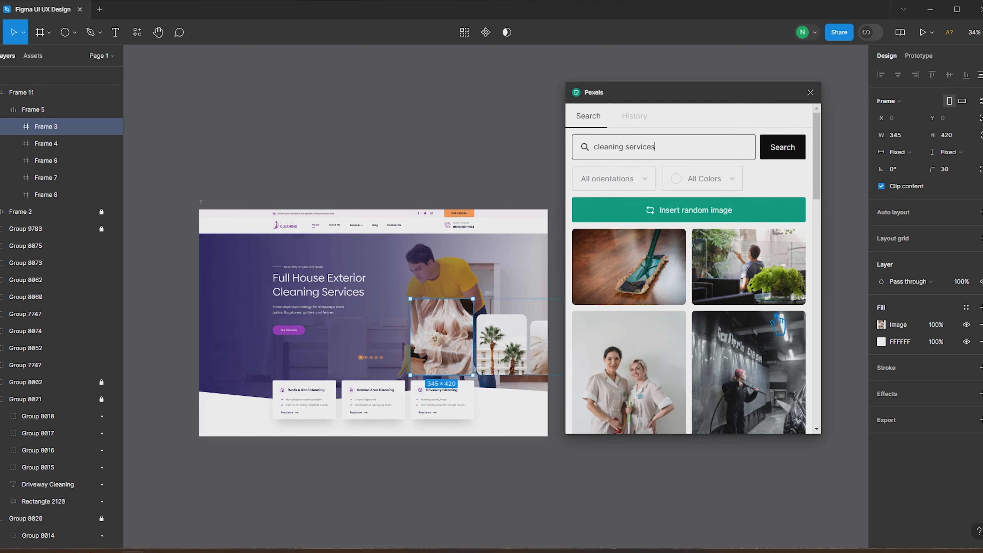
pyautogui.click(770, 281)
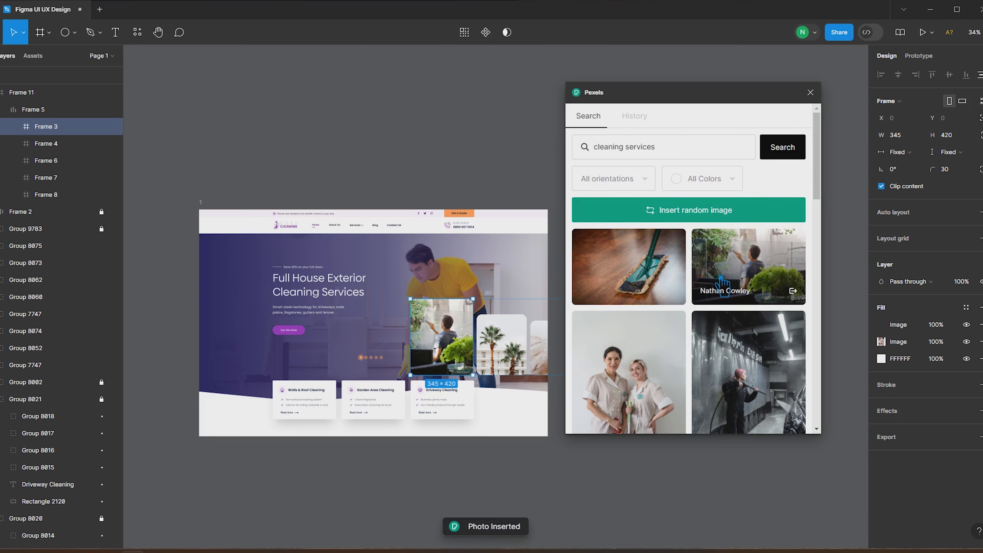
# Fill the first card with the photo of the man cleaning the window of the red storefront
pyautogui.scroll(-4, 663, 333)
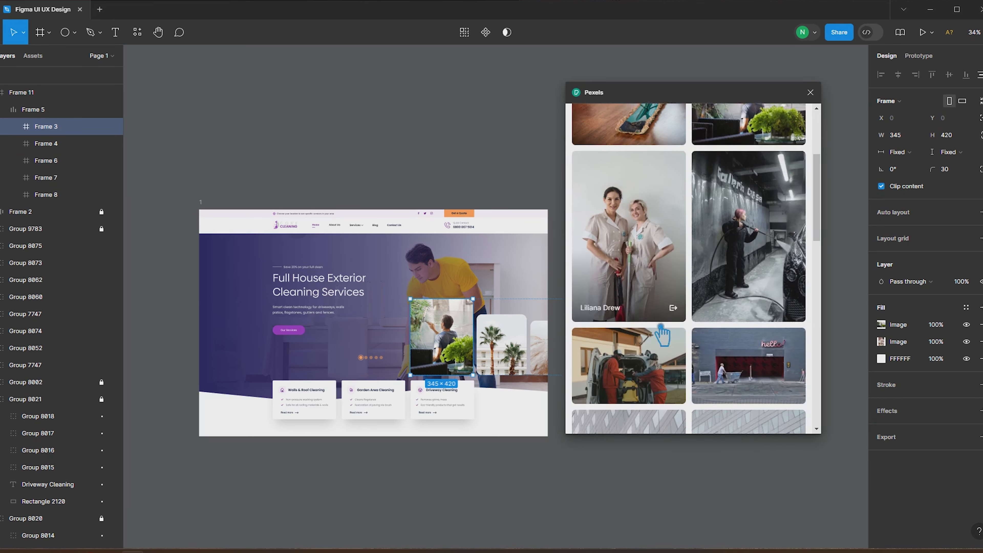
pyautogui.scroll(-15, 663, 333)
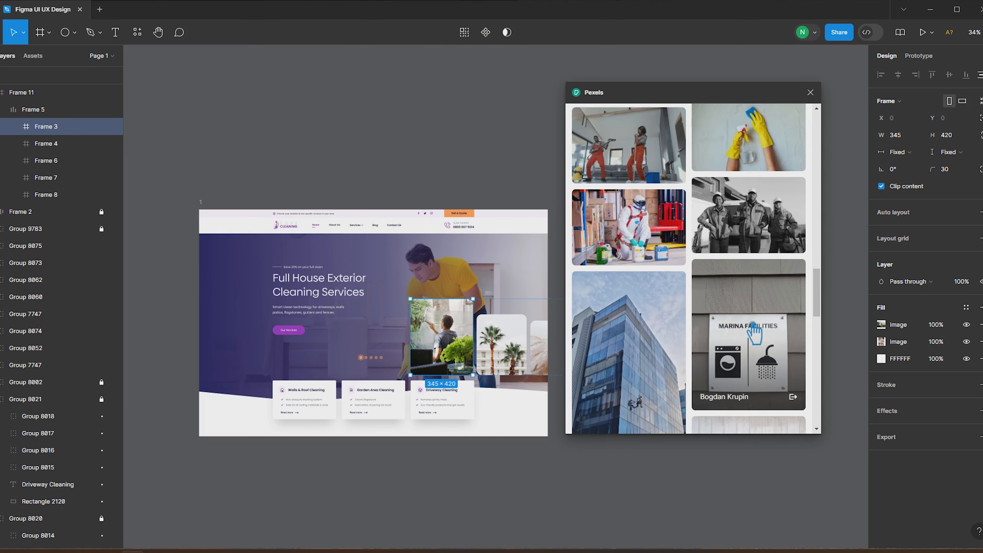
pyautogui.scroll(-10, 754, 334)
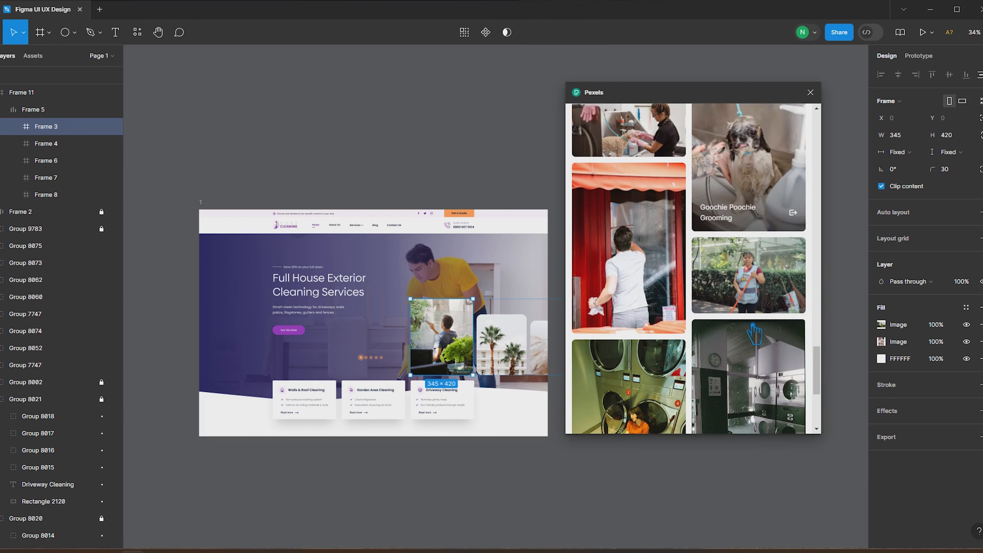
pyautogui.scroll(-5, 754, 333)
pyautogui.scroll(5, 754, 349)
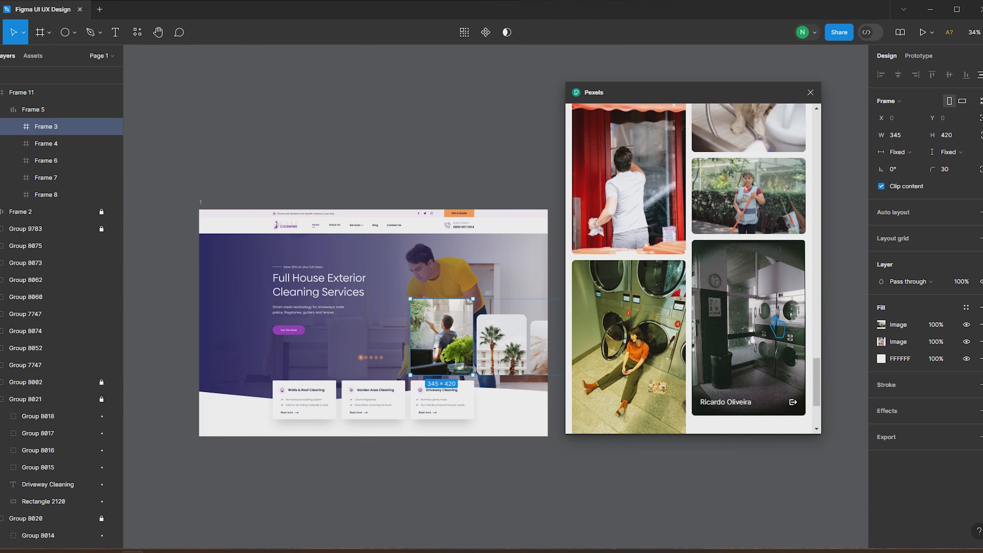
pyautogui.click(632, 267)
# Fill the second card with the photo of the person in an apron wiping a round wooden table
pyautogui.press('Tab')
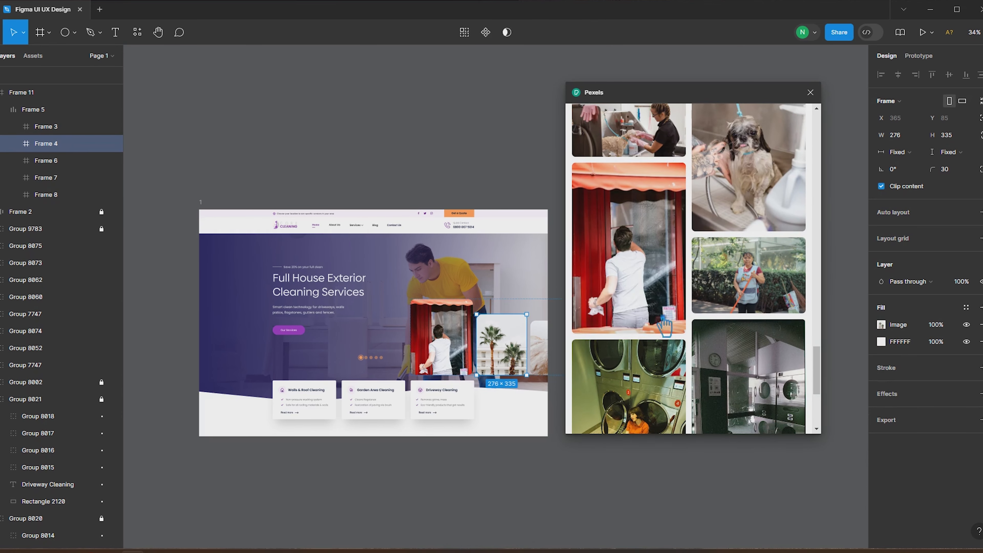
pyautogui.scroll(-5, 755, 313)
pyautogui.scroll(-10, 771, 312)
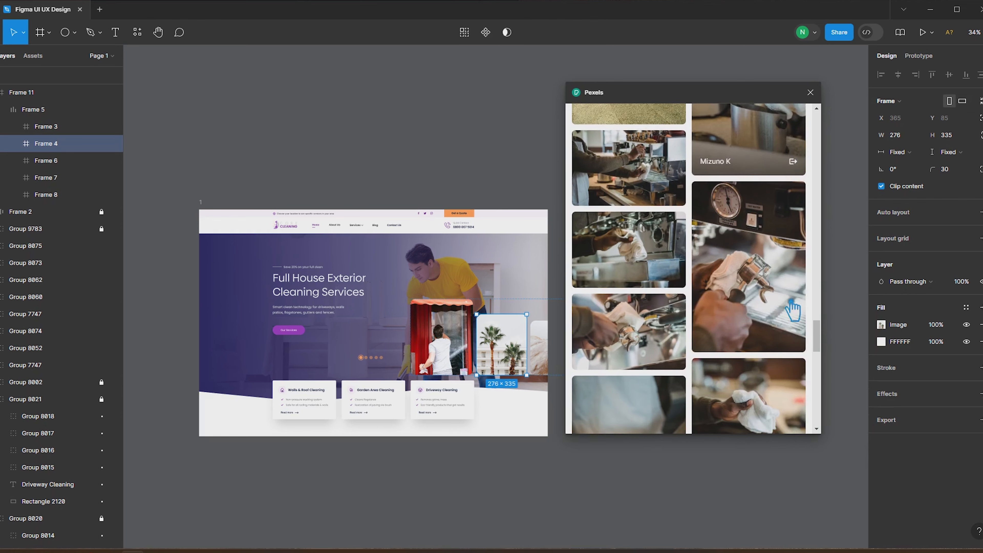
pyautogui.scroll(-5, 791, 309)
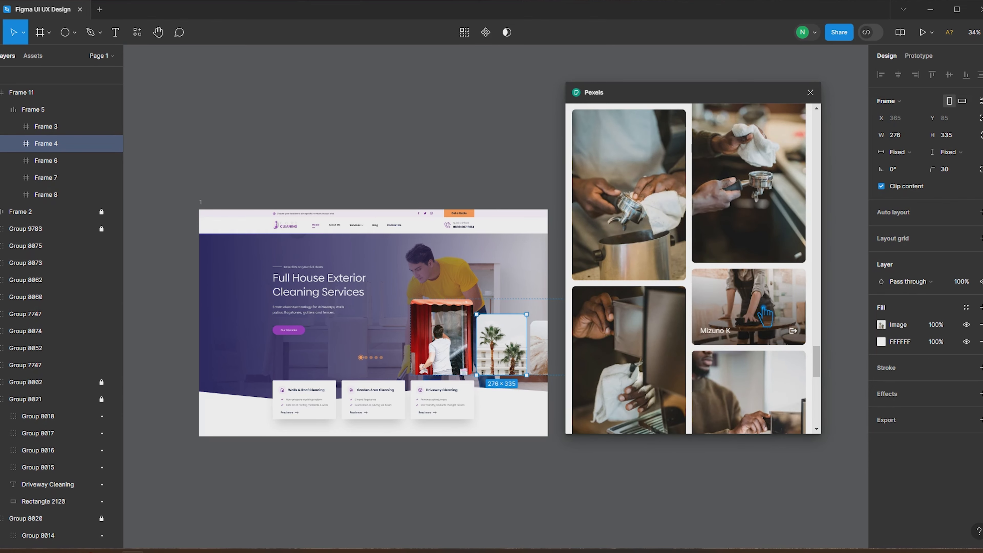
pyautogui.click(764, 310)
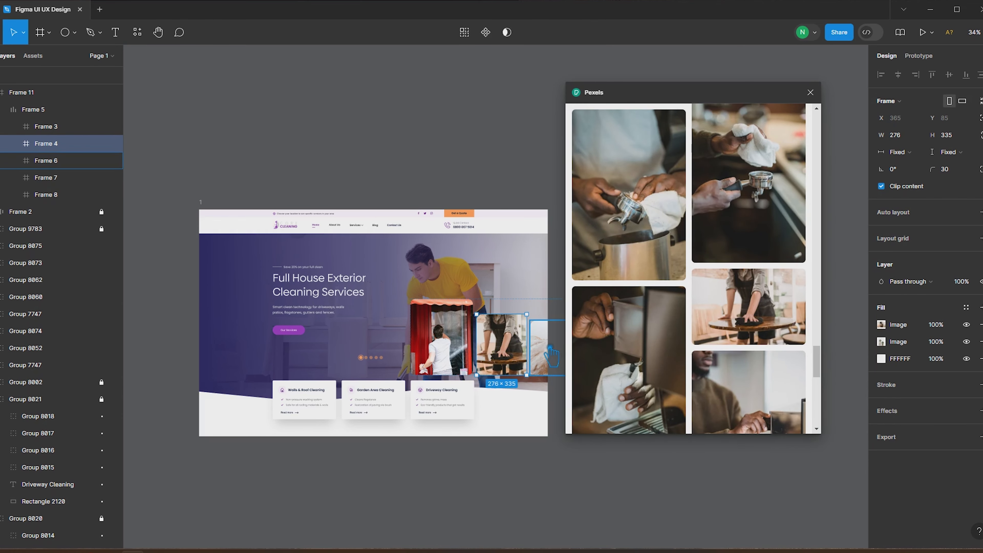
# Slide the card row left inside its clipping frame until the third and fourth cards show fully
pyautogui.click(494, 444)
pyautogui.click(445, 336)
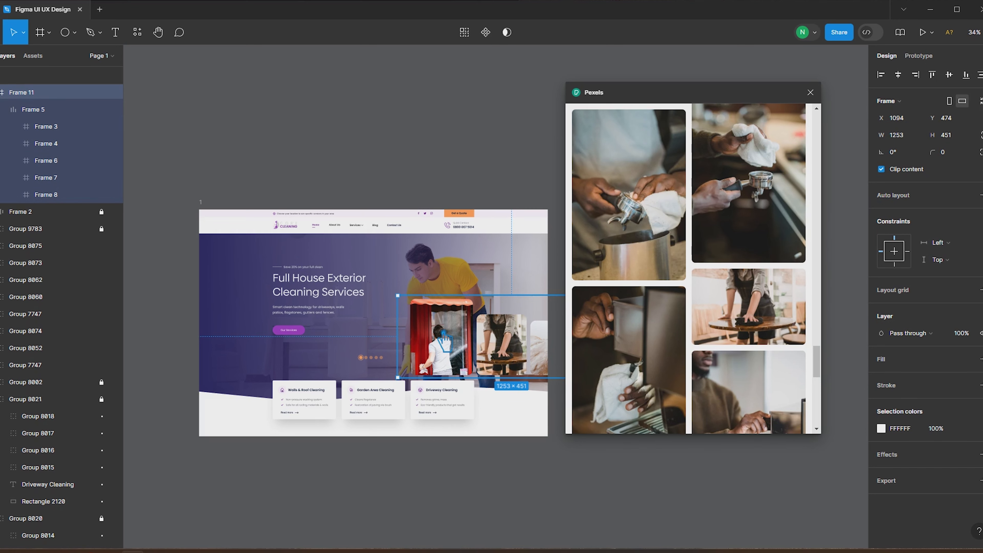
pyautogui.click(445, 339)
pyautogui.moveTo(527, 350); pyautogui.dragTo(418, 344)
# Fill the third card with the photo of the blonde woman in black gloves wiping a table
pyautogui.doubleClick(468, 343)
pyautogui.scroll(-3, 714, 343)
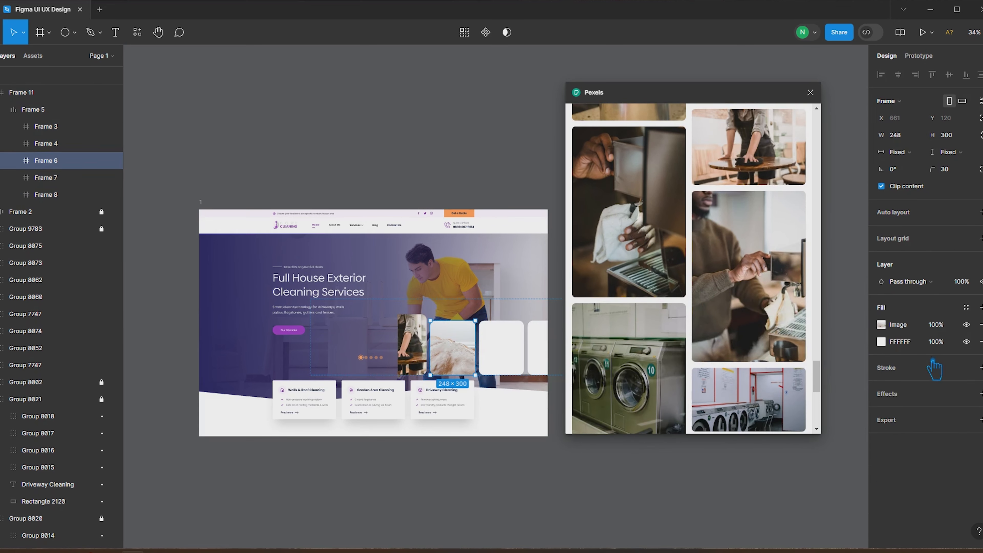
pyautogui.scroll(-5, 796, 345)
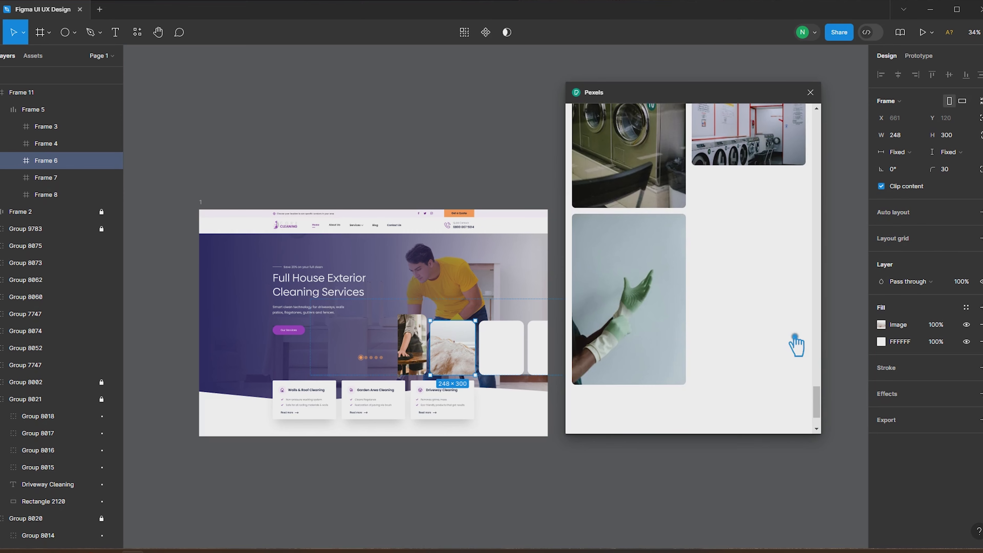
pyautogui.scroll(-2, 796, 346)
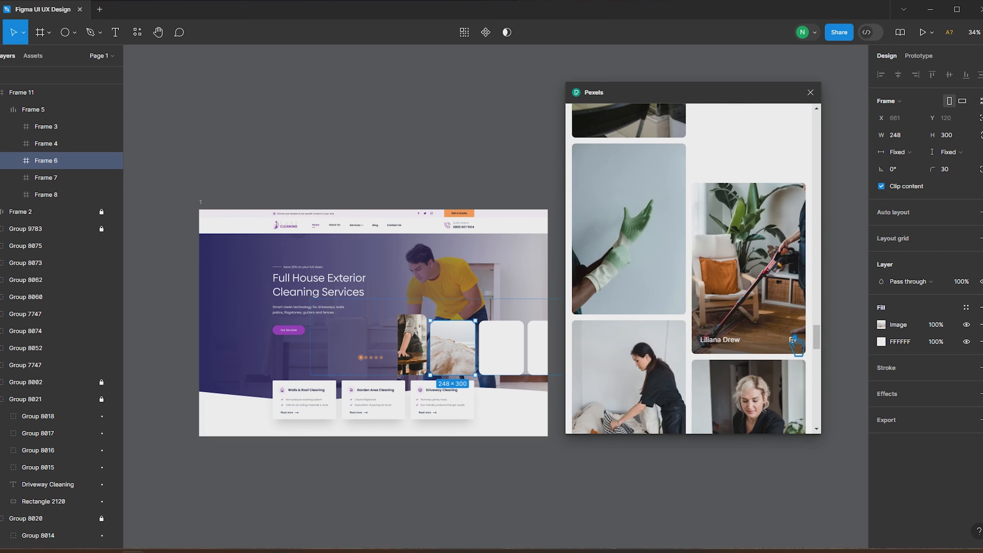
pyautogui.scroll(-4, 797, 346)
pyautogui.click(796, 343)
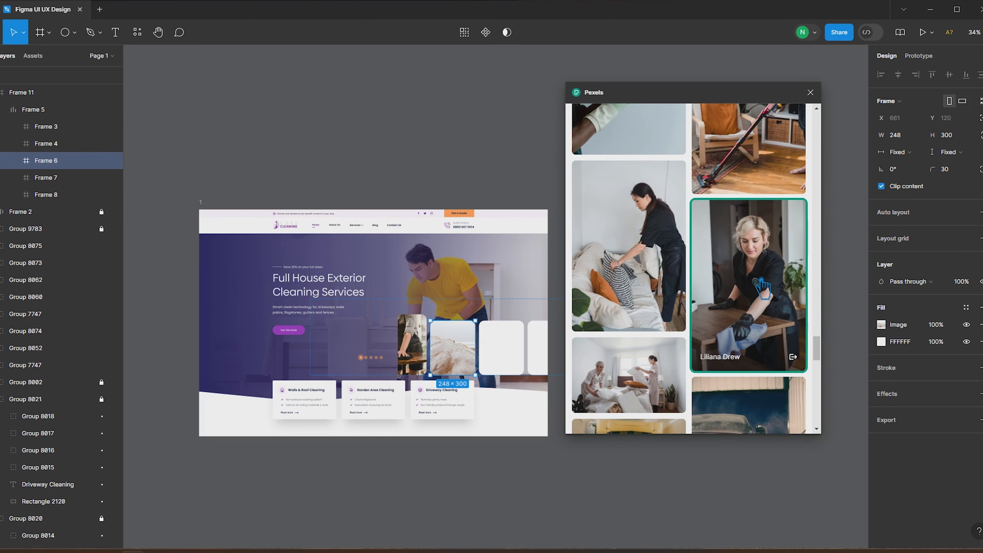
# Fill the fourth card with the photo of the woman in black wiping a window with a blue glove
pyautogui.press('Tab')
pyautogui.scroll(-5, 741, 300)
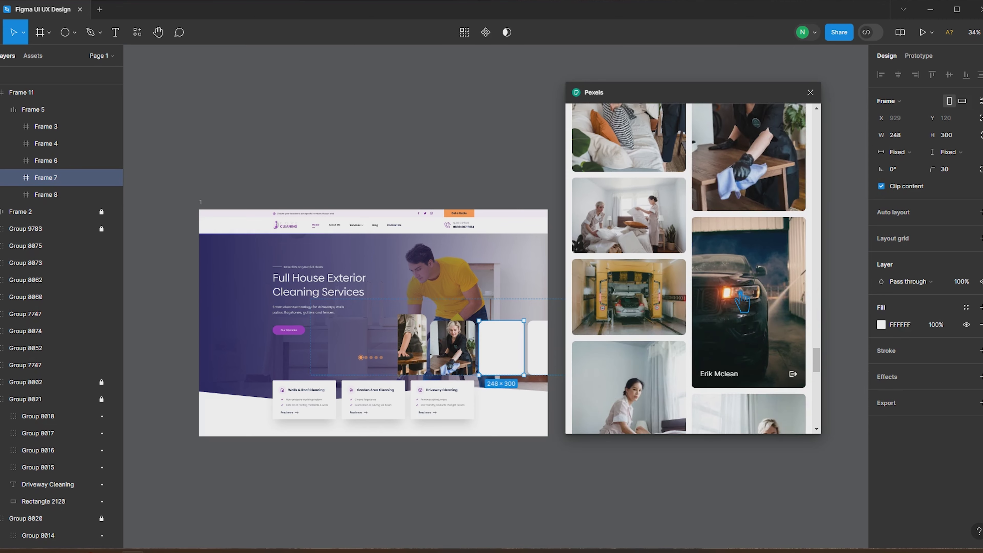
pyautogui.scroll(-6, 742, 301)
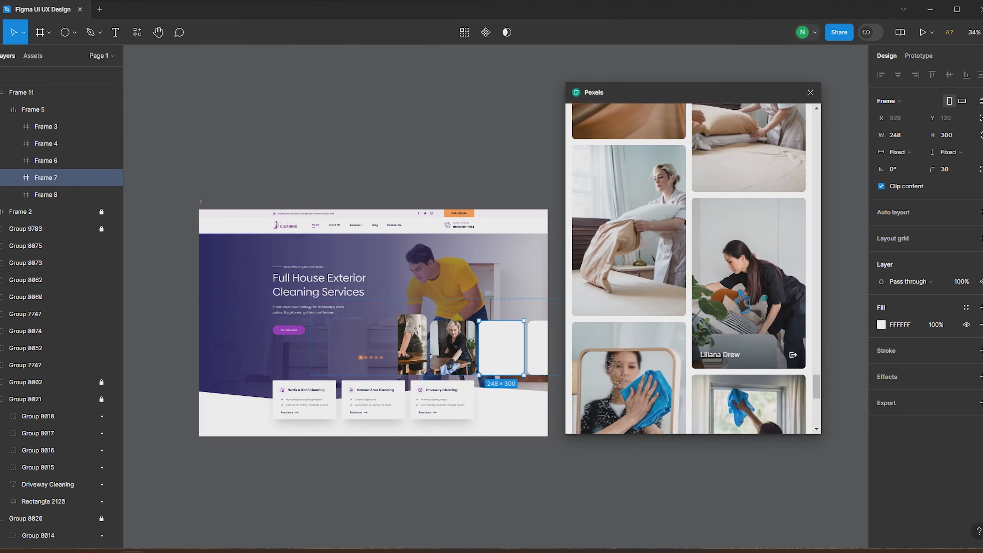
pyautogui.click(771, 208)
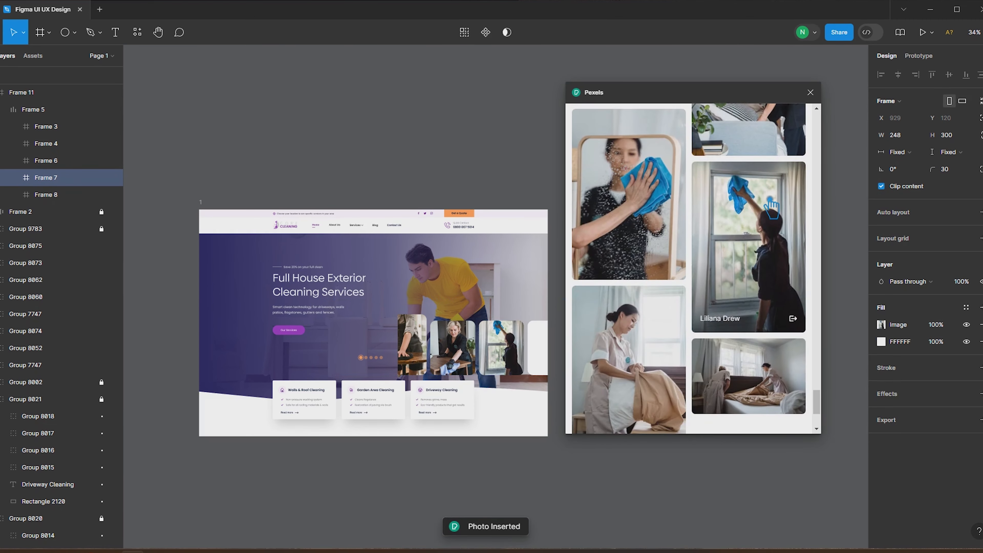
# Fill the fifth card with the photo of the blonde woman in blue and yellow gloves cleaning an oven
pyautogui.press('Tab')
pyautogui.scroll(-7, 668, 329)
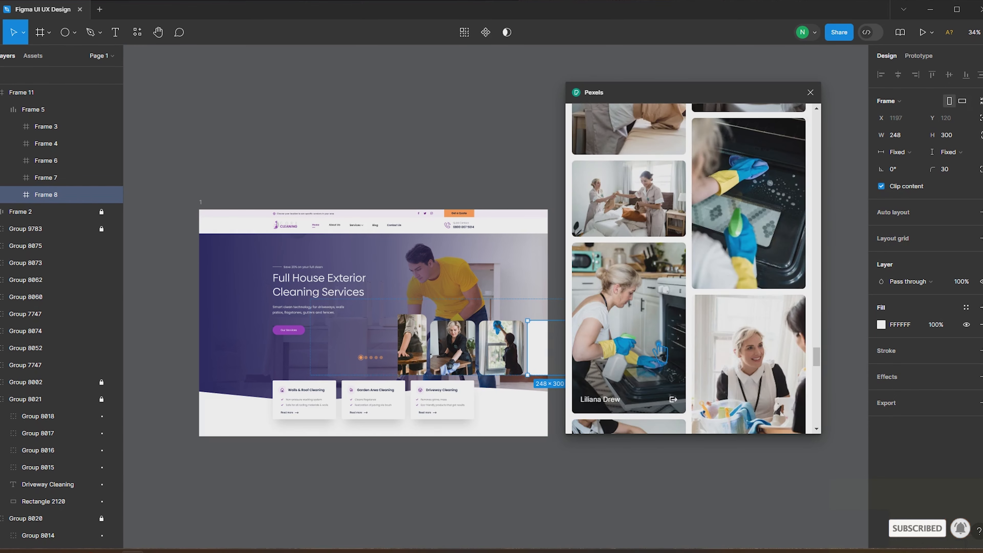
pyautogui.click(660, 351)
# Replace the third card's picture with the photo of the woman in black mopping a wooden floor beside an orange-cushioned chair
pyautogui.hotkey('shift', 'Tab')
pyautogui.hotkey('shift', 'Tab')
pyautogui.scroll(-5, 739, 350)
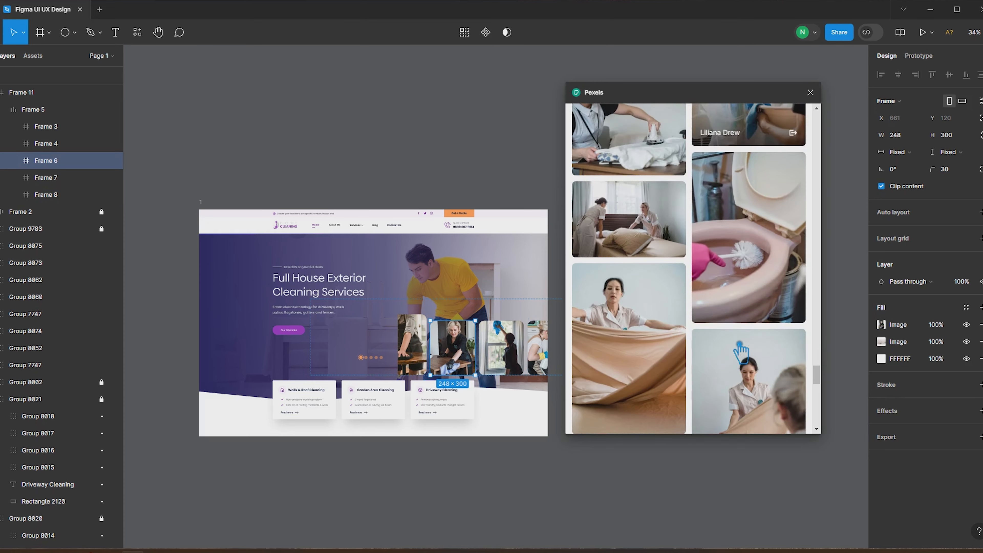
pyautogui.scroll(-10, 740, 350)
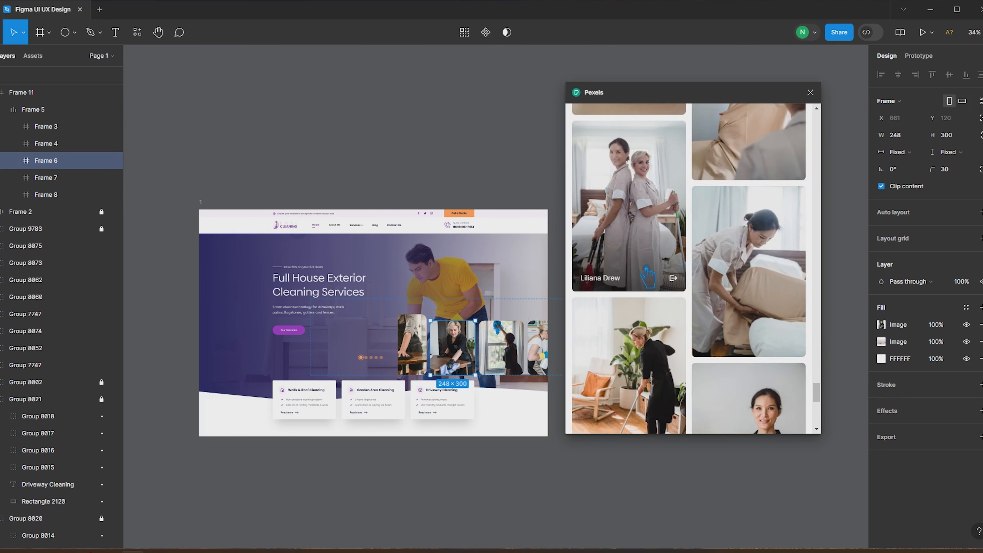
pyautogui.scroll(-3, 642, 291)
pyautogui.click(637, 308)
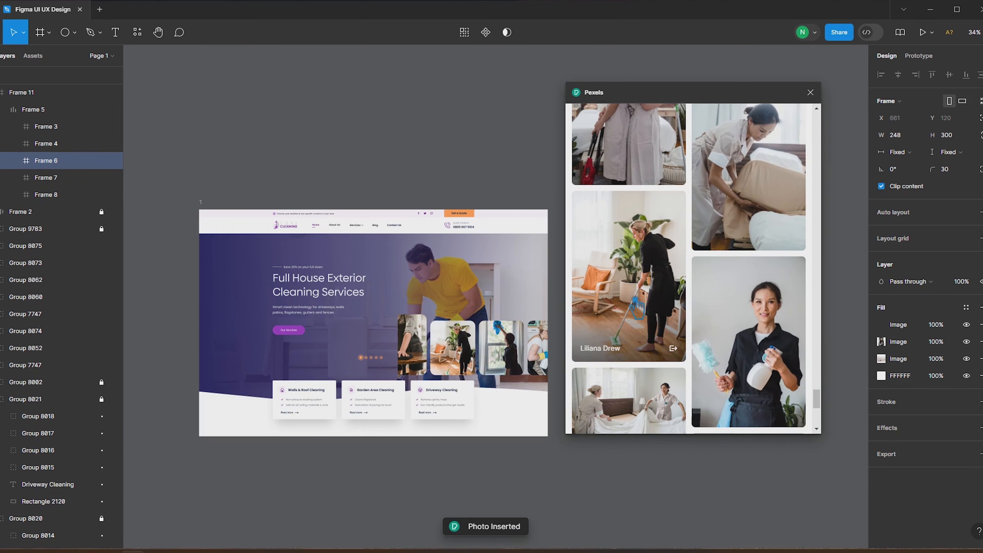
# Fill the second card with the photo of a gloved hand holding up a broom head
pyautogui.hotkey('shift', 'Tab')
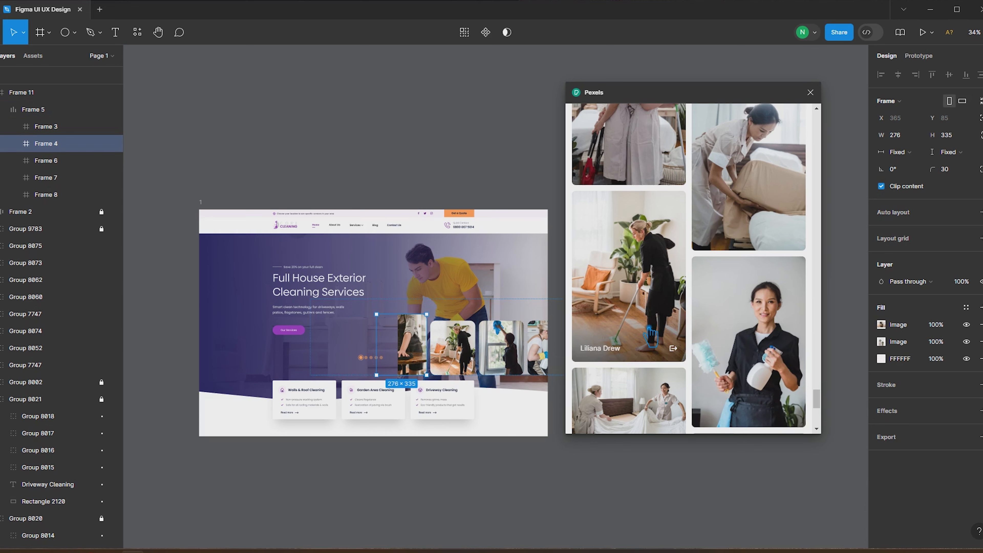
pyautogui.scroll(3, 651, 333)
pyautogui.scroll(-5, 651, 334)
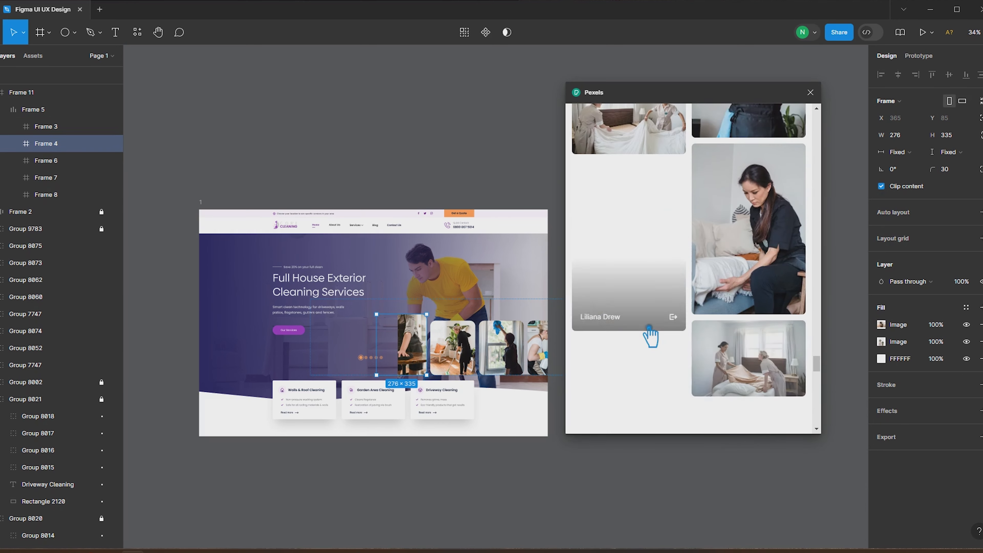
pyautogui.scroll(-10, 651, 333)
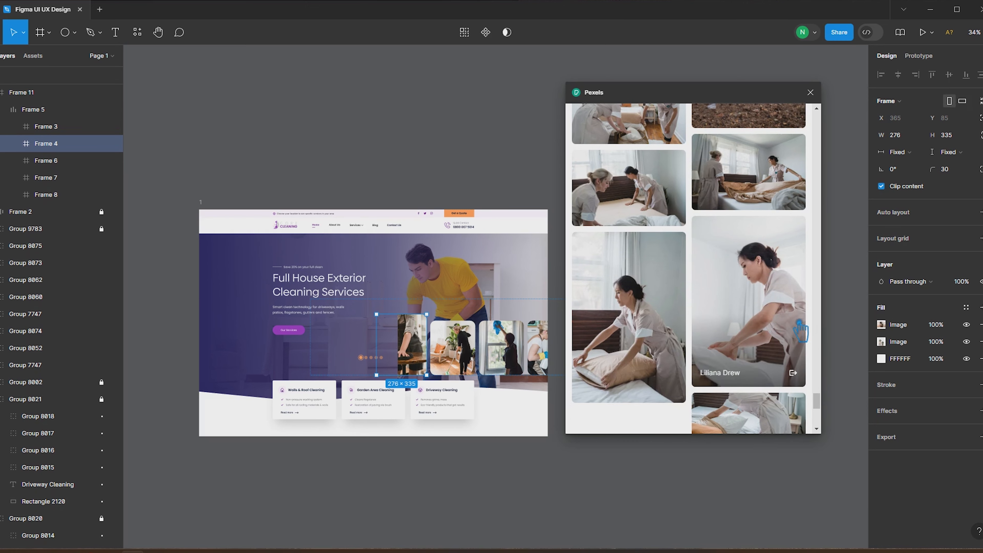
pyautogui.scroll(-5, 768, 306)
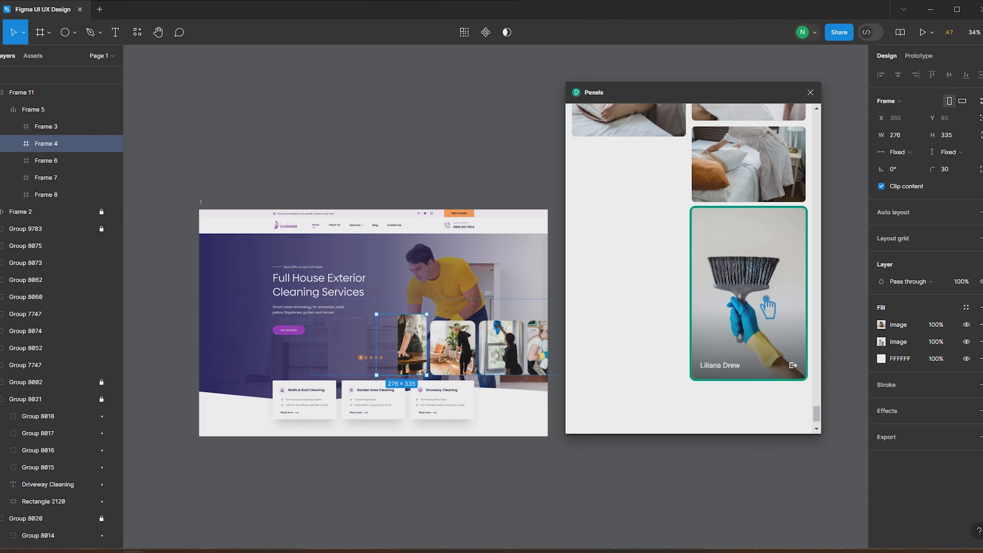
pyautogui.click(767, 306)
# Fill the second card with the photo of two uniformed housekeepers standing back to back, and close the Pexels plugin
pyautogui.scroll(-2, 716, 333)
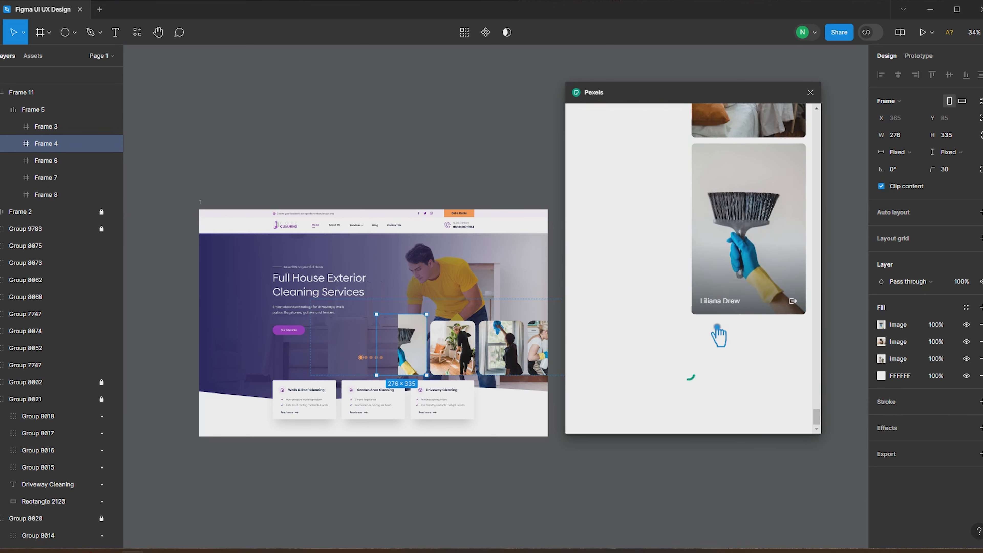
pyautogui.scroll(-10, 718, 336)
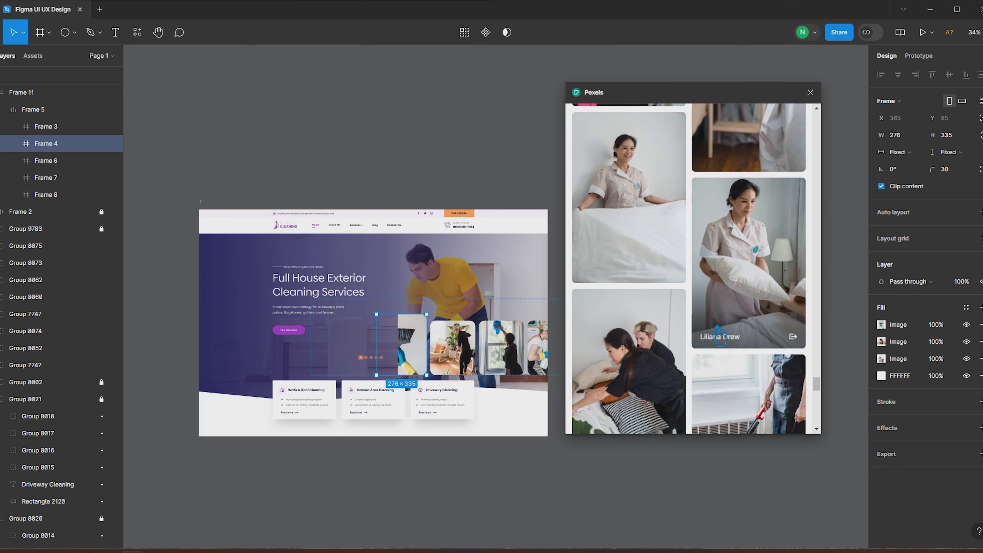
pyautogui.scroll(-10, 743, 327)
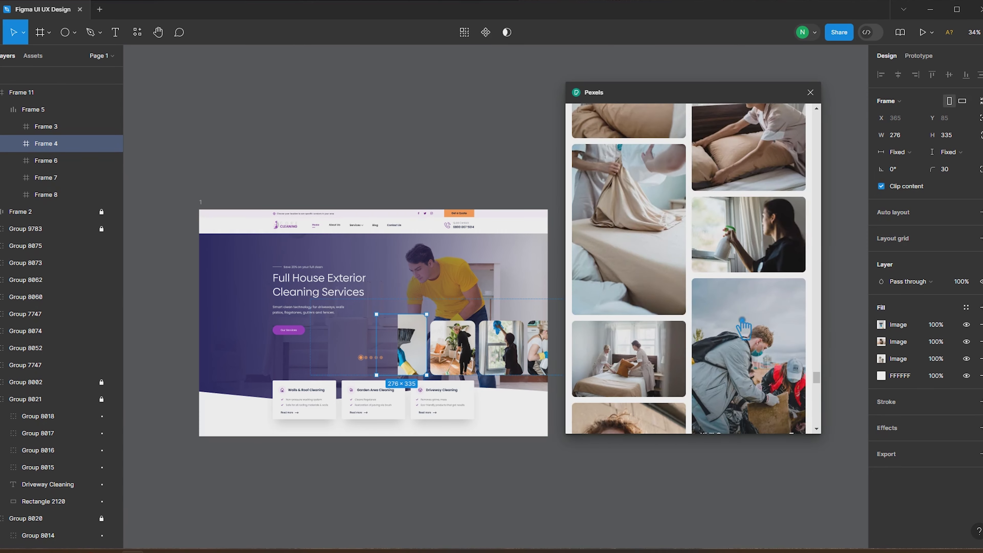
pyautogui.scroll(-8, 743, 329)
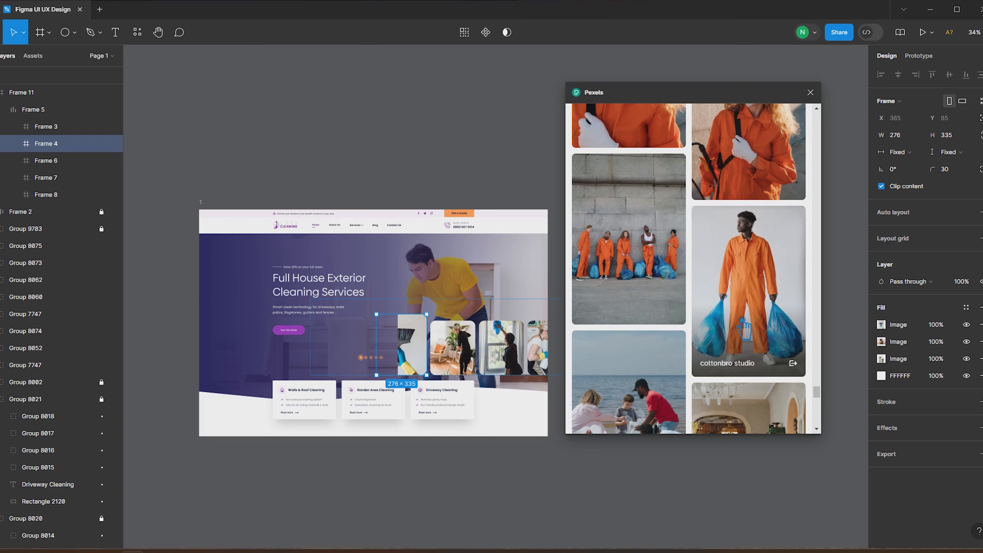
pyautogui.scroll(-10, 743, 328)
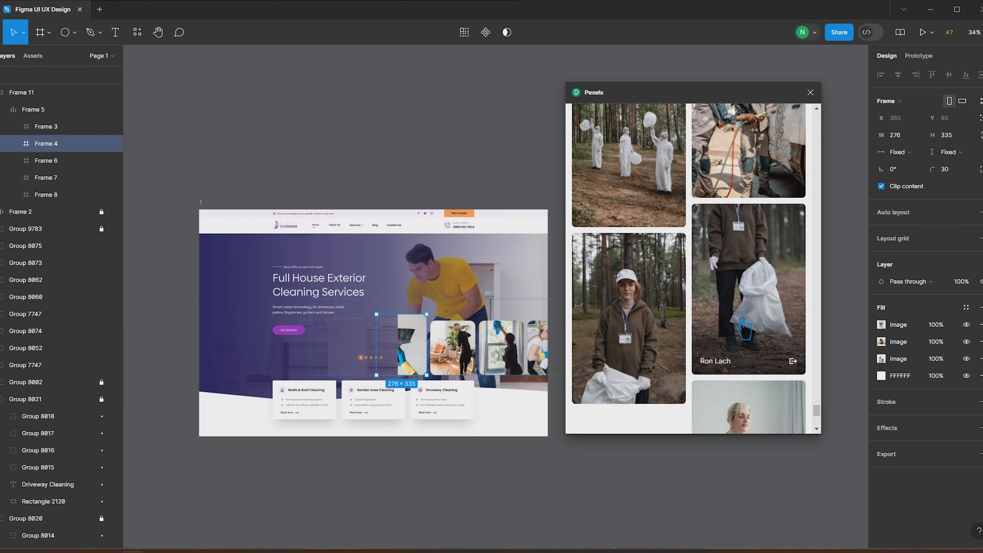
pyautogui.scroll(-6, 743, 328)
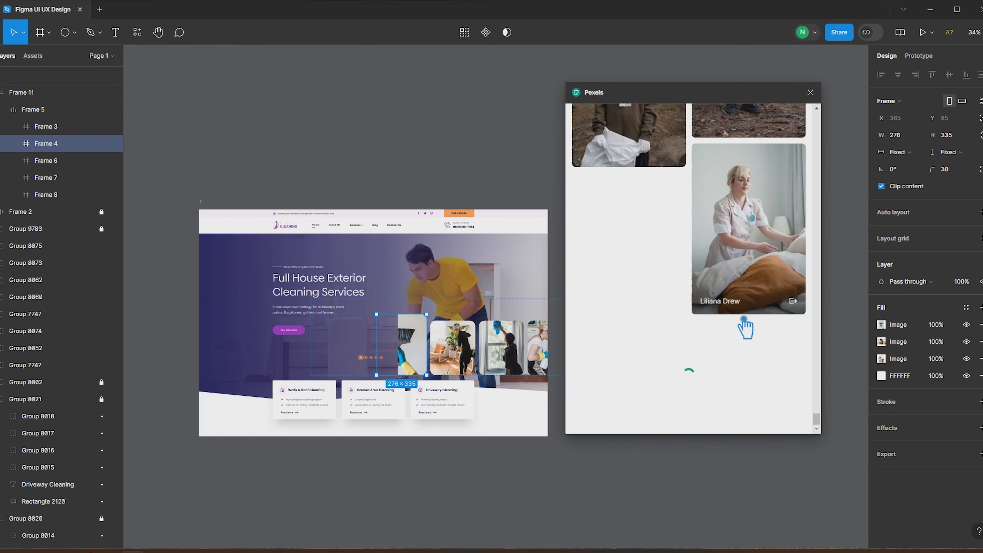
pyautogui.scroll(-6, 745, 327)
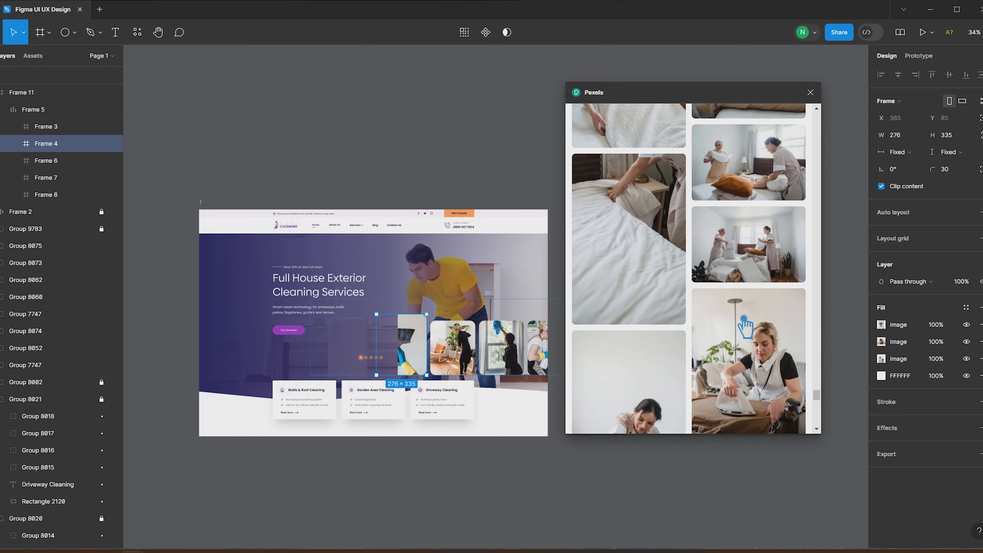
pyautogui.scroll(-8, 745, 327)
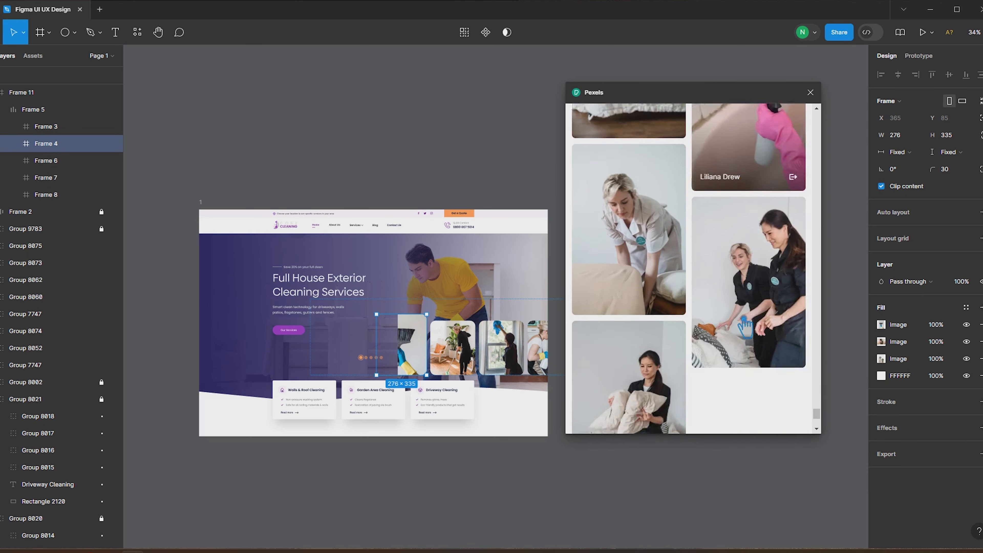
pyautogui.scroll(-8, 744, 327)
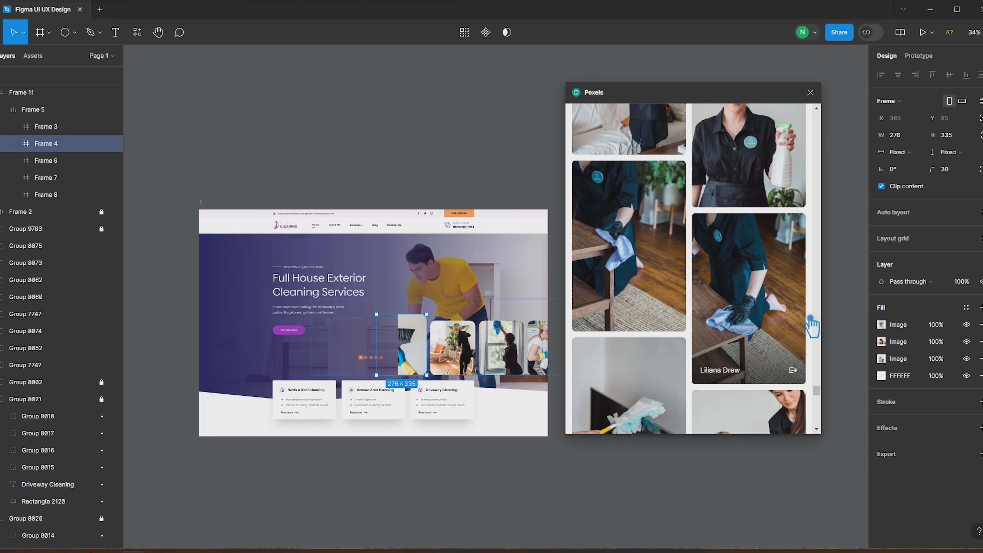
pyautogui.scroll(-8, 812, 327)
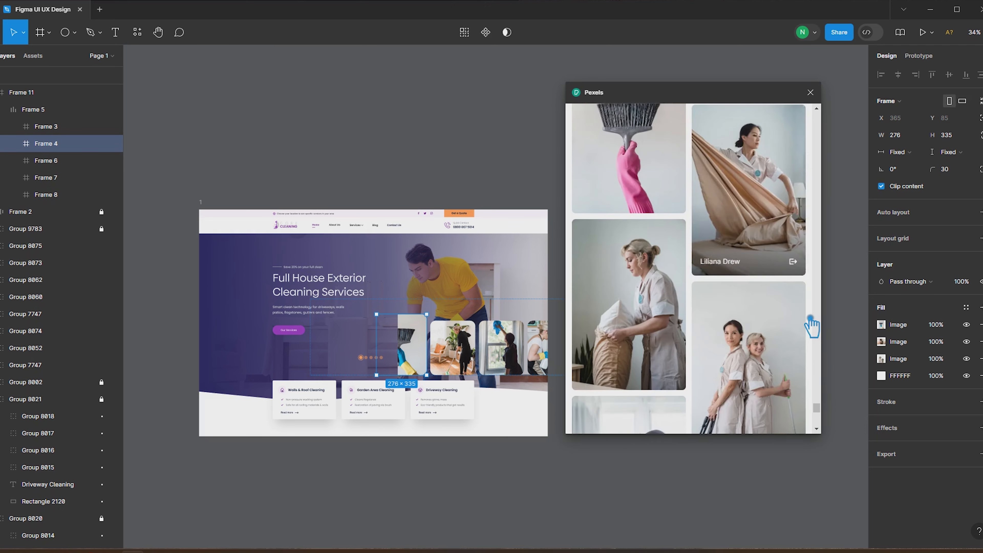
pyautogui.scroll(-5, 812, 327)
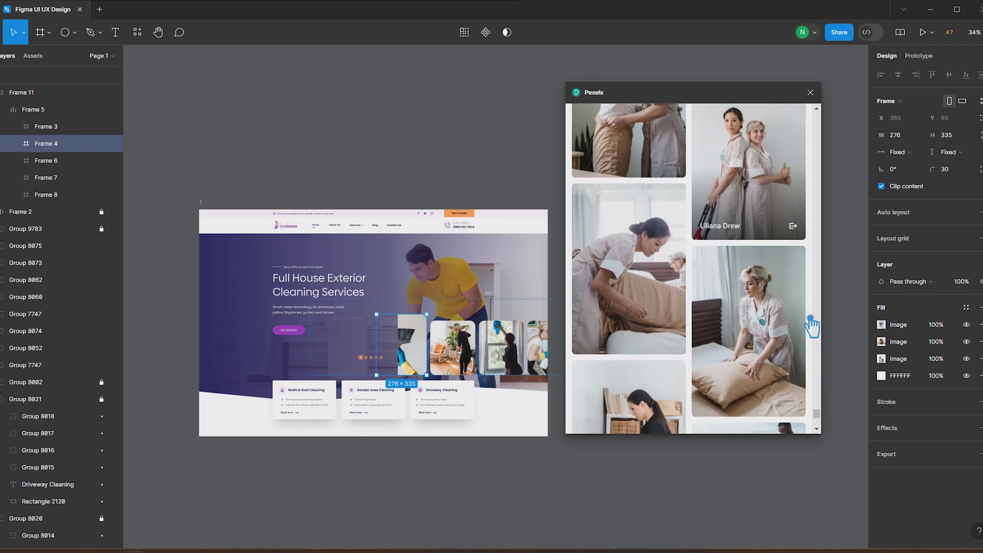
pyautogui.click(779, 185)
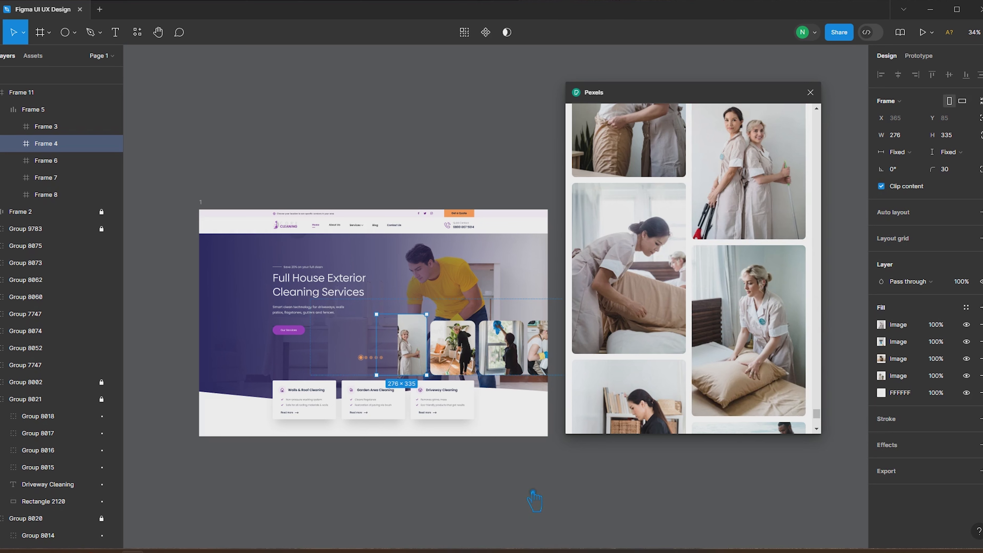
pyautogui.click(533, 501)
pyautogui.click(810, 92)
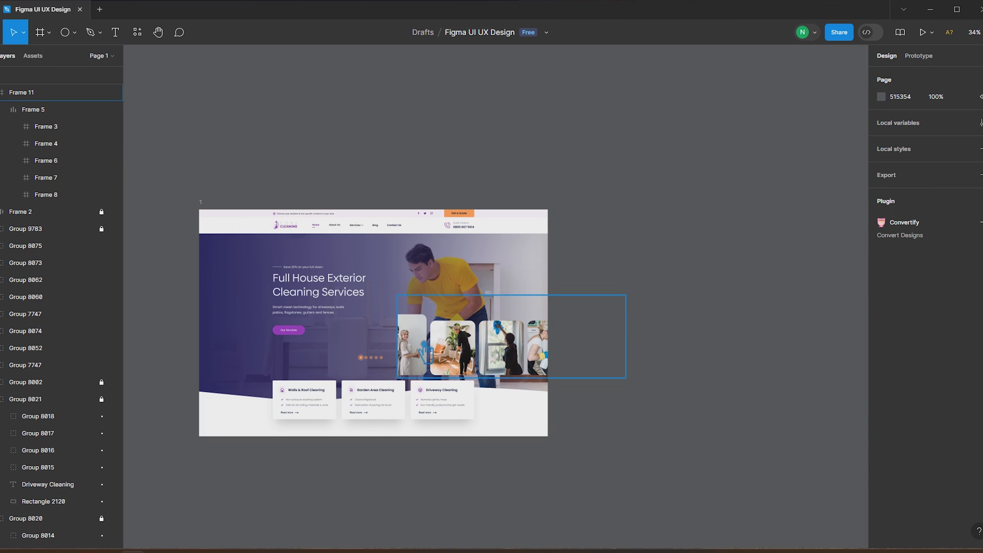
# Slide the card row right inside its clipping frame until the first card shows fully
pyautogui.click(426, 351)
pyautogui.moveTo(425, 351); pyautogui.dragTo(524, 348)
pyautogui.scroll(5, 476, 387)
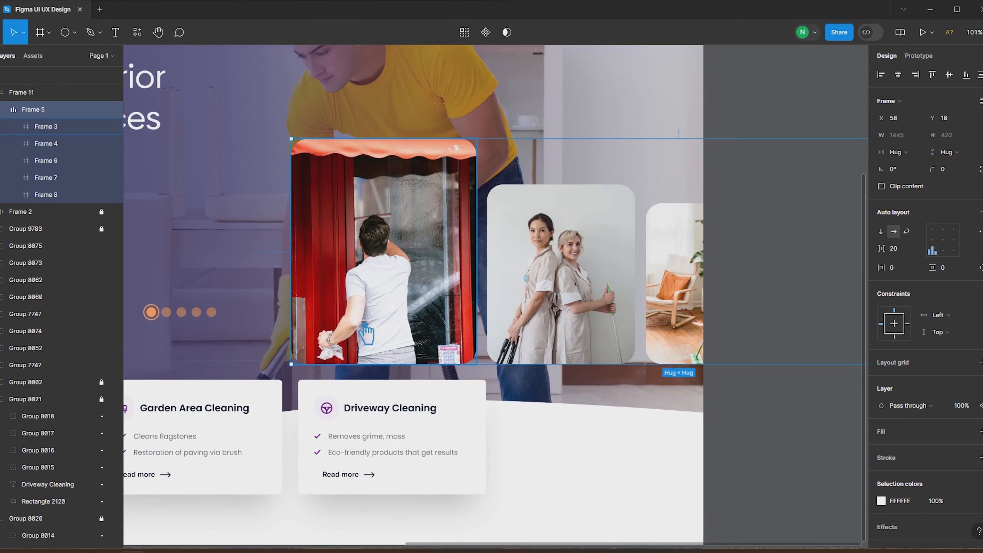
# Position the card row at X 71, Y 15 so its left edge lines up with the Driveway Cleaning box
pyautogui.click(354, 306)
pyautogui.press('Escape')
pyautogui.click(64, 128)
pyautogui.click(64, 111)
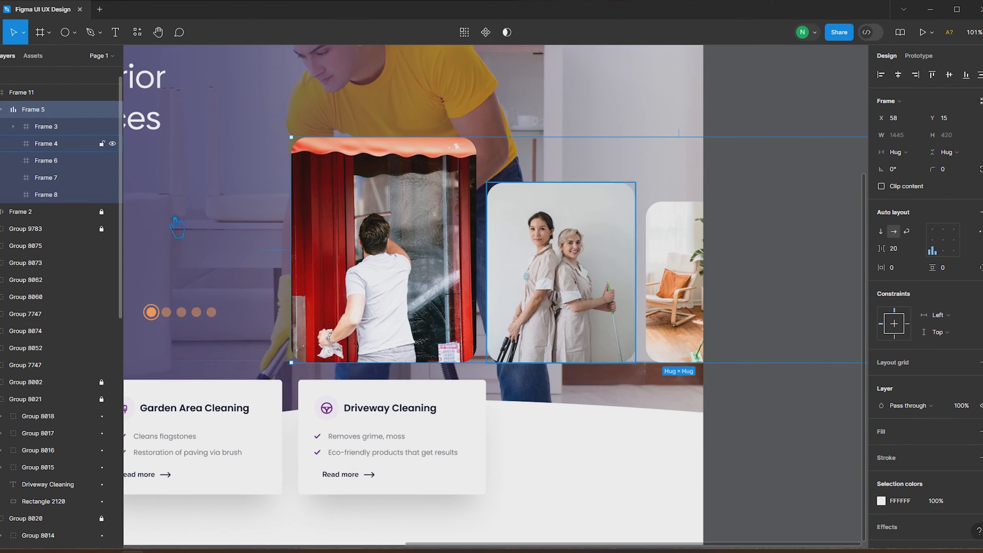
pyautogui.moveTo(361, 271); pyautogui.dragTo(370, 268)
pyautogui.click(320, 397)
pyautogui.keyDown('ctrl'); pyautogui.click(319, 396); pyautogui.keyUp('ctrl')
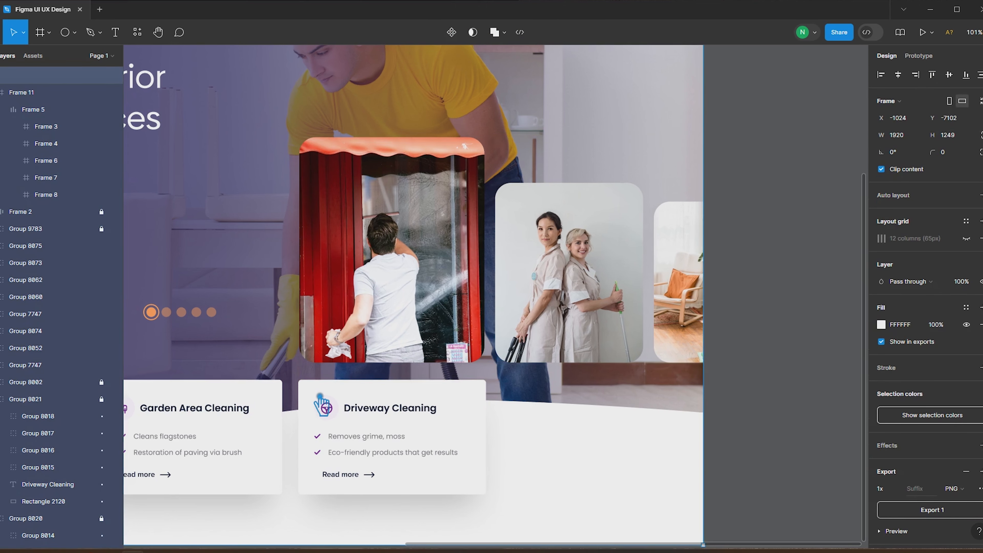
pyautogui.press('Escape')
pyautogui.click(332, 343)
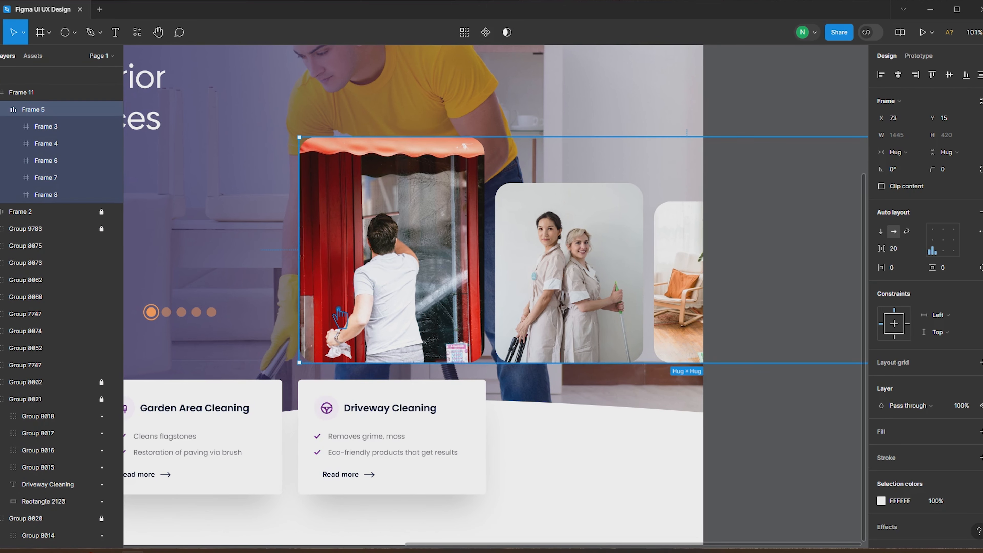
pyautogui.press('Left')
pyautogui.press('Left')
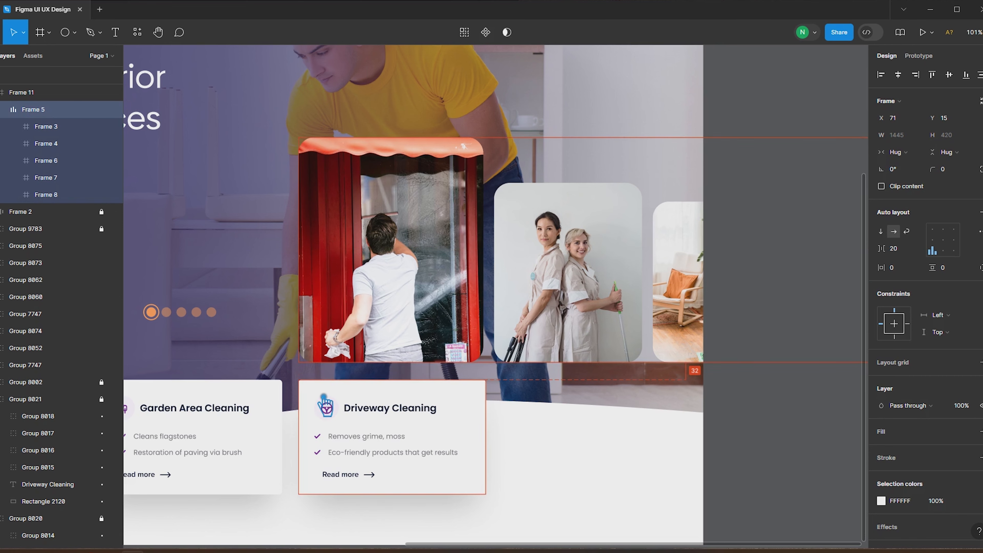
pyautogui.scroll(-5, 506, 412)
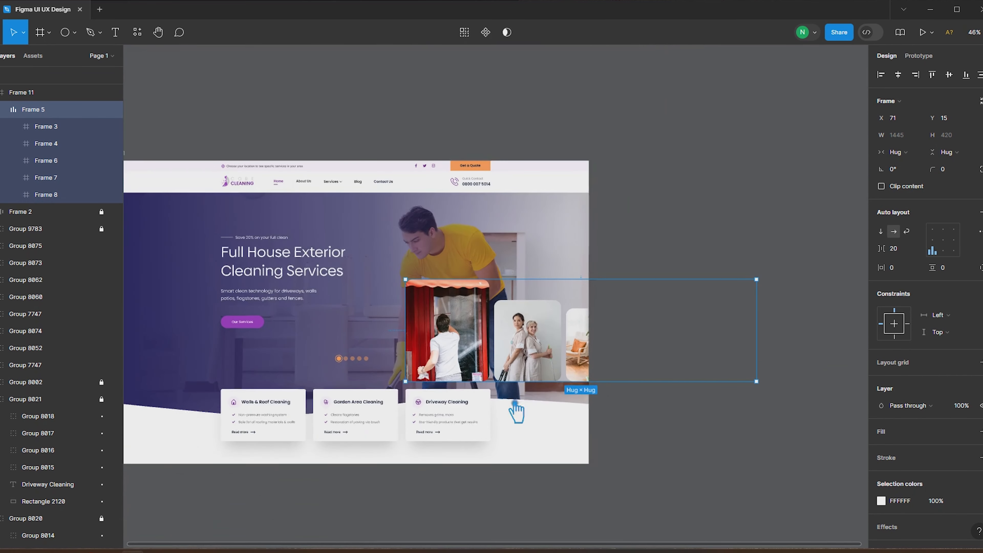
pyautogui.click(661, 439)
pyautogui.hotkey('ctrl', 'shift', 'l')
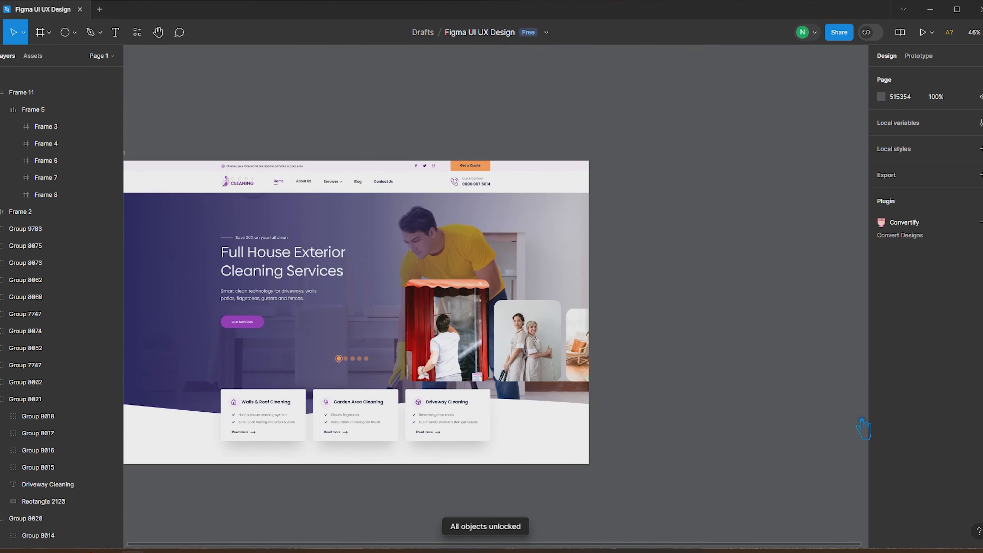
pyautogui.hotkey('ctrl', 'z')
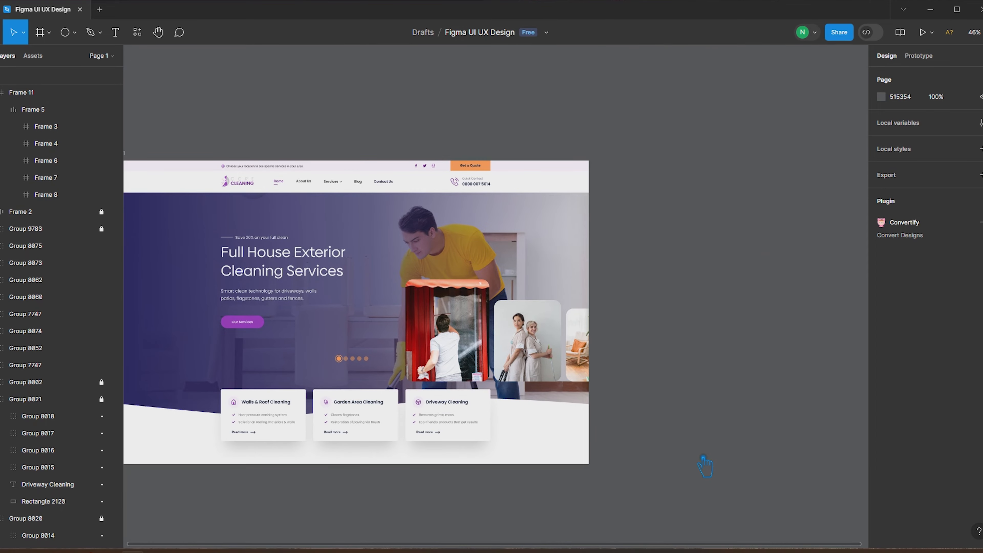
# Add a white stroke around the first card, the one with the red storefront photo
pyautogui.scroll(5, 532, 417)
pyautogui.scroll(-8, 413, 253)
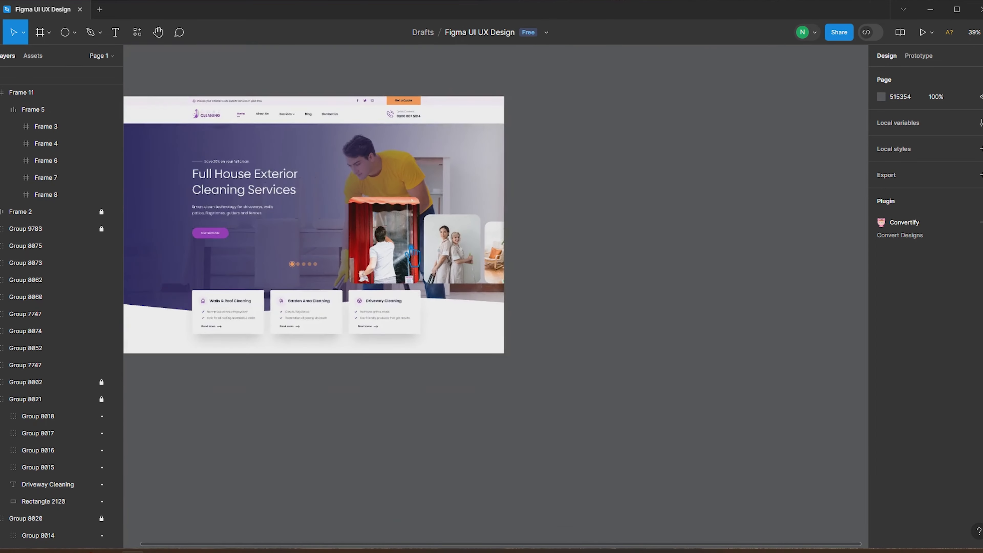
pyautogui.scroll(-2, 411, 246)
pyautogui.scroll(4, 416, 238)
pyautogui.click(369, 243)
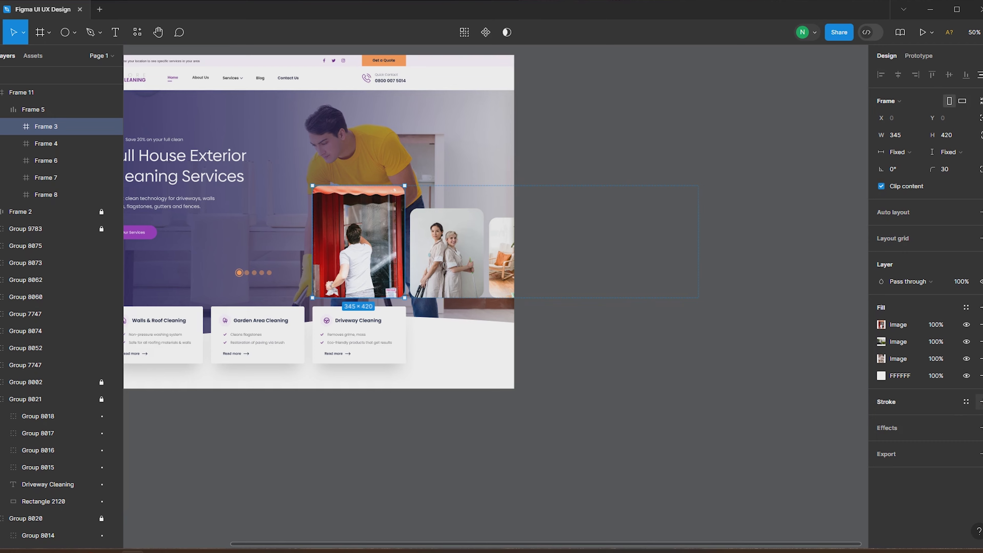
pyautogui.click(980, 401)
pyautogui.click(896, 439)
pyautogui.click(917, 447)
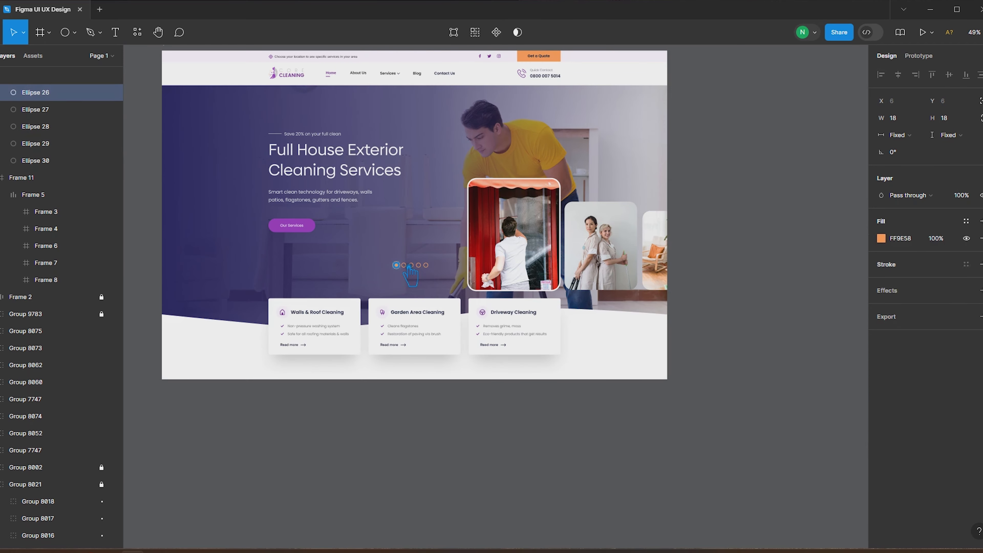
pyautogui.click(400, 274)
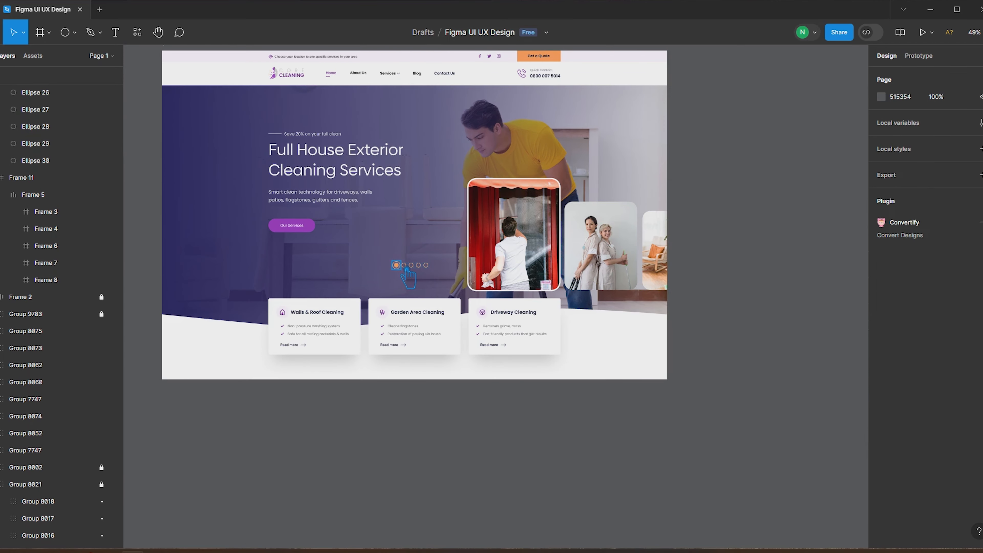
pyautogui.click(404, 273)
pyautogui.scroll(5, 406, 275)
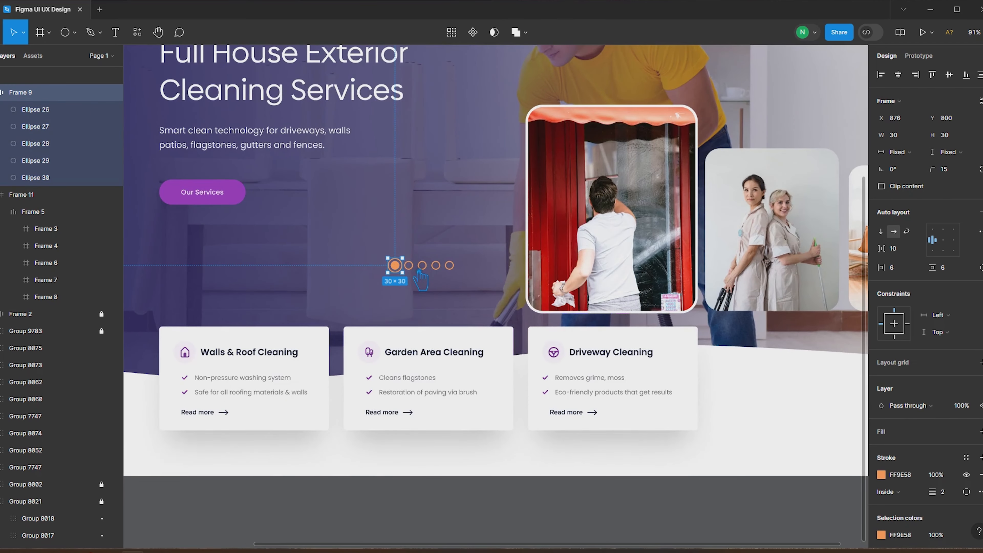
pyautogui.keyDown('ctrl'); pyautogui.click(408, 266); pyautogui.keyUp('ctrl')
pyautogui.keyDown('ctrl'); pyautogui.keyDown('shift'); pyautogui.click(422, 266); pyautogui.keyUp('shift'); pyautogui.keyUp('ctrl')
pyautogui.keyDown('ctrl'); pyautogui.keyDown('shift'); pyautogui.click(436, 266); pyautogui.keyUp('shift'); pyautogui.keyUp('ctrl')
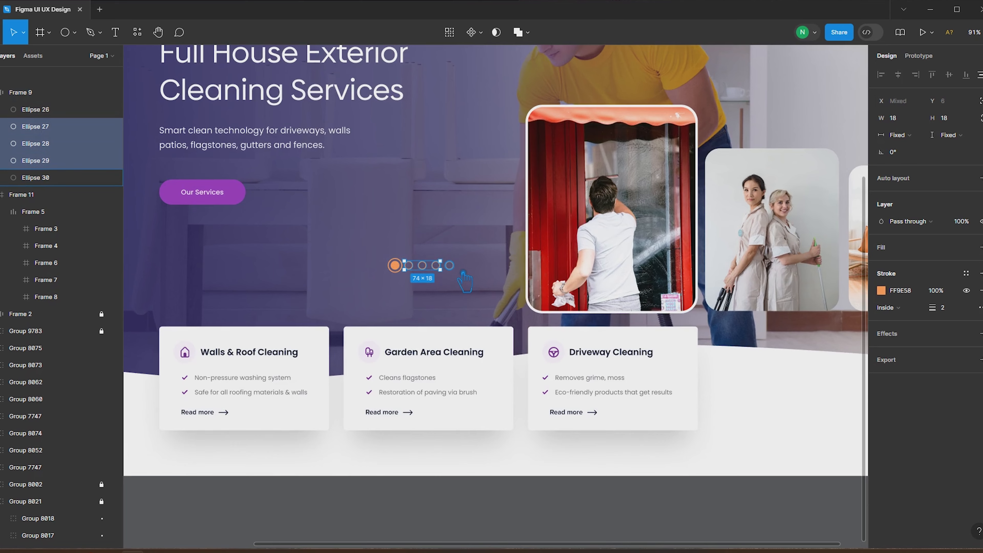
pyautogui.keyDown('shift'); pyautogui.click(449, 266); pyautogui.keyUp('shift')
pyautogui.click(397, 269)
pyautogui.scroll(5, 397, 270)
pyautogui.click(530, 322)
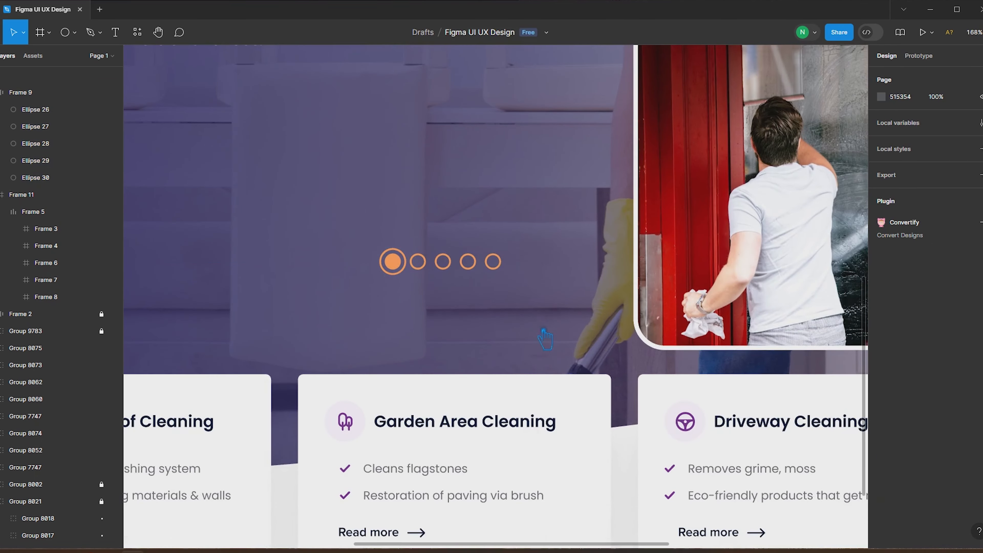
# Ungroup the auto layout frame holding the five pagination dots
pyautogui.moveTo(533, 325); pyautogui.dragTo(317, 225)
pyautogui.click(430, 282)
pyautogui.rightClick(386, 261)
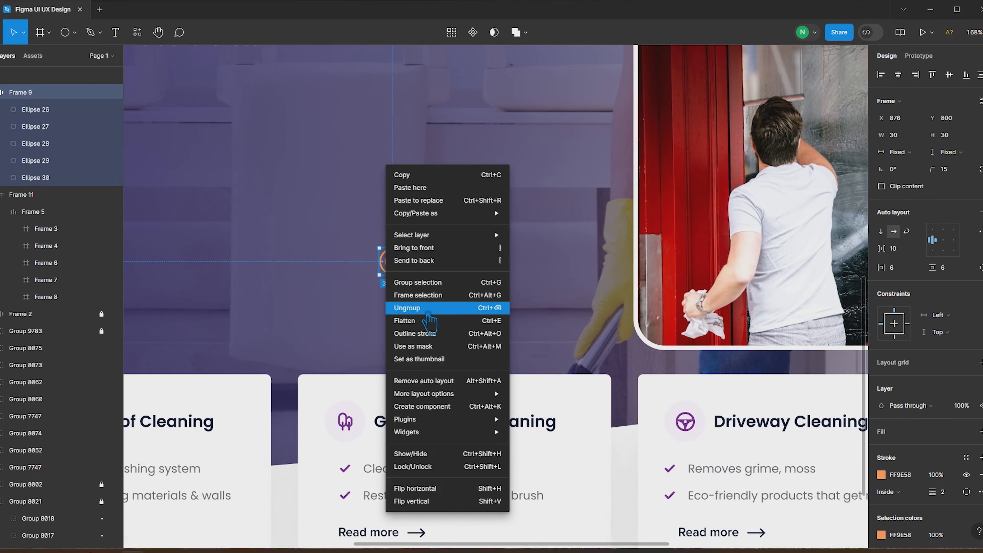
pyautogui.click(427, 313)
pyautogui.click(390, 313)
# Duplicate the filled orange pagination dot and enlarge the copy around its centre to 28 × 28
pyautogui.click(392, 262)
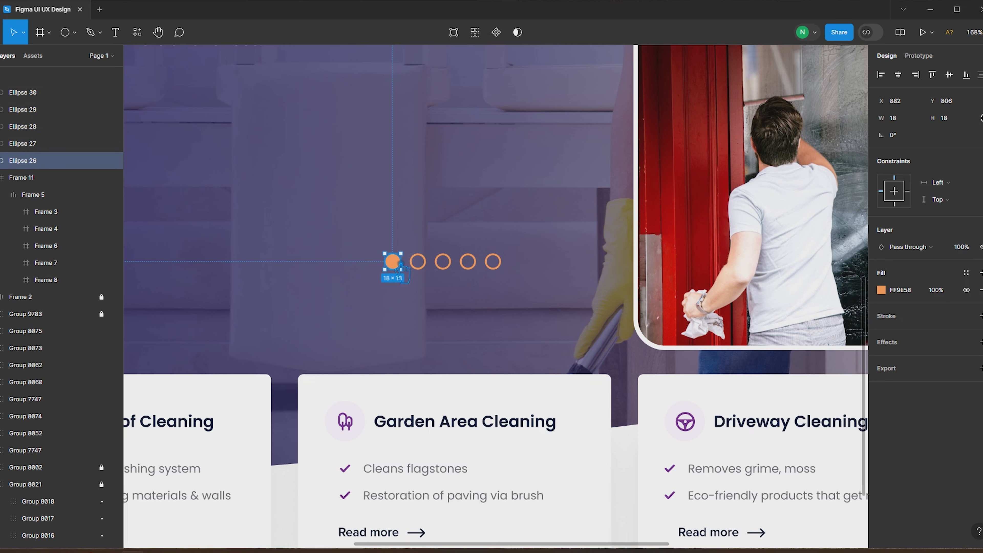
pyautogui.hotkey('ctrl', 'd')
pyautogui.moveTo(402, 269); pyautogui.dragTo(406, 274)
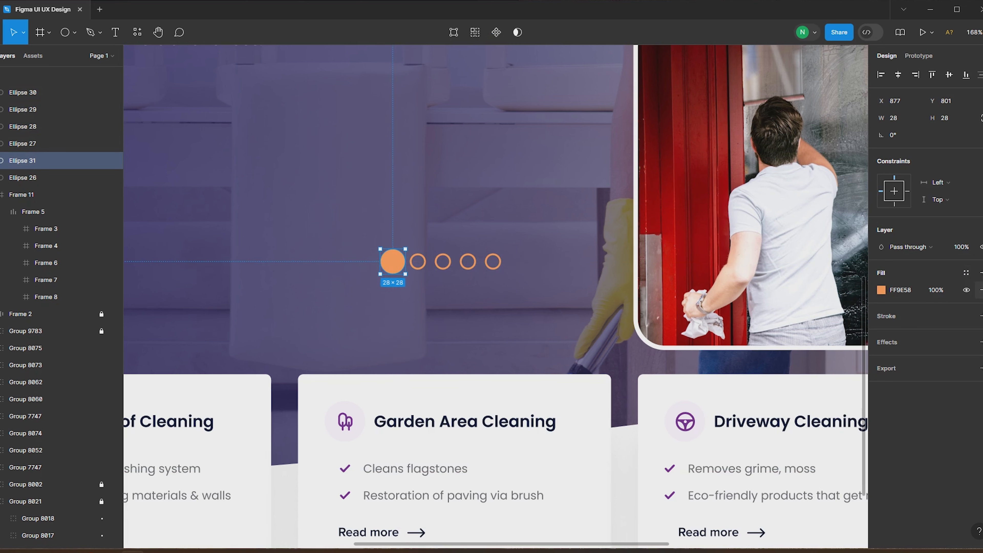
# Replace the 28 × 28 circle's orange fill with a white FFFFFF inside stroke, 2 thick
pyautogui.click(981, 290)
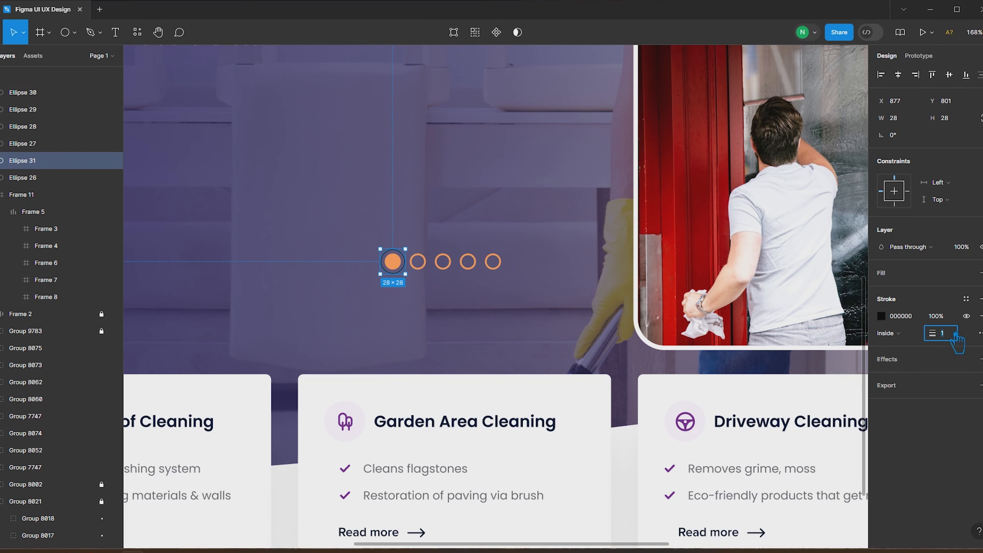
pyautogui.click(880, 316)
pyautogui.click(755, 421)
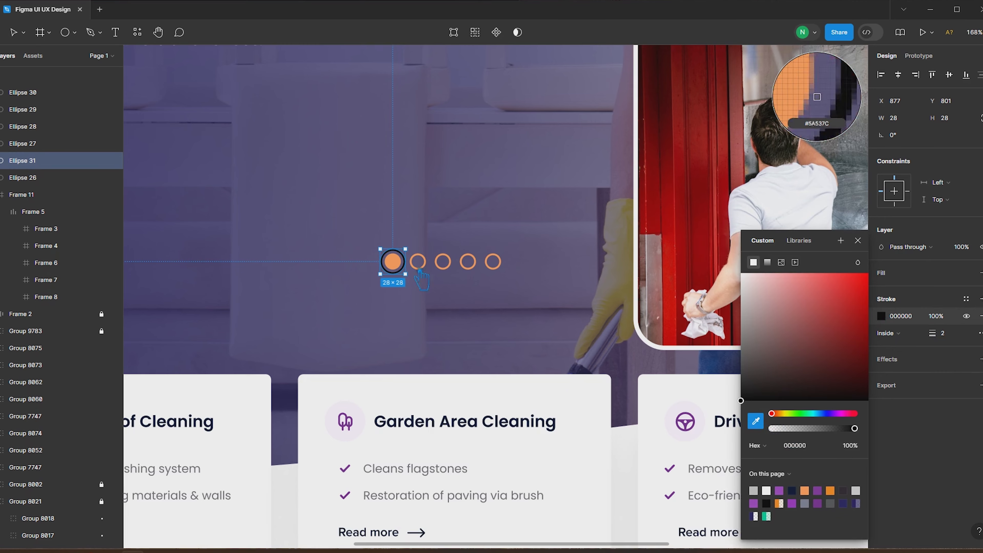
pyautogui.moveTo(784, 288); pyautogui.dragTo(723, 267)
pyautogui.click(858, 242)
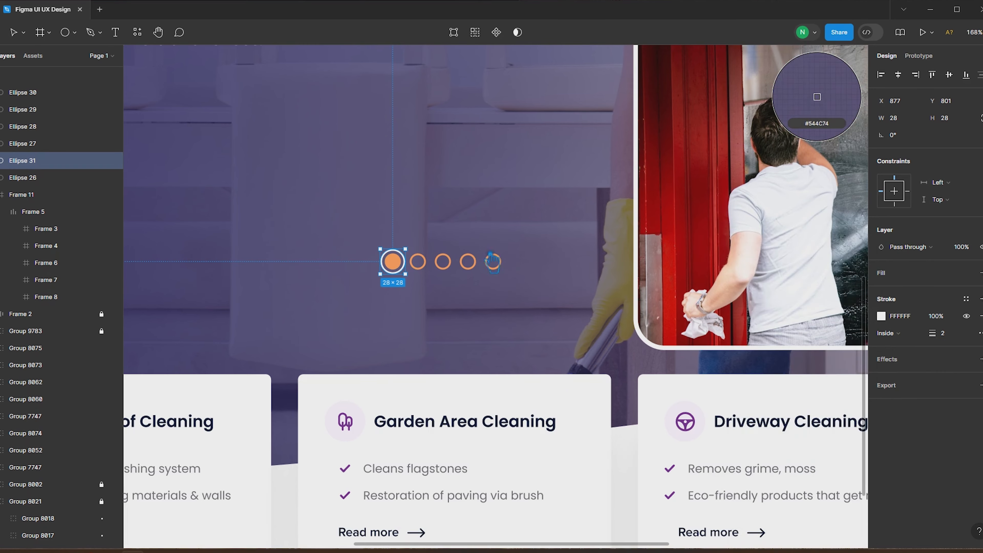
pyautogui.click(517, 294)
pyautogui.scroll(-4, 519, 298)
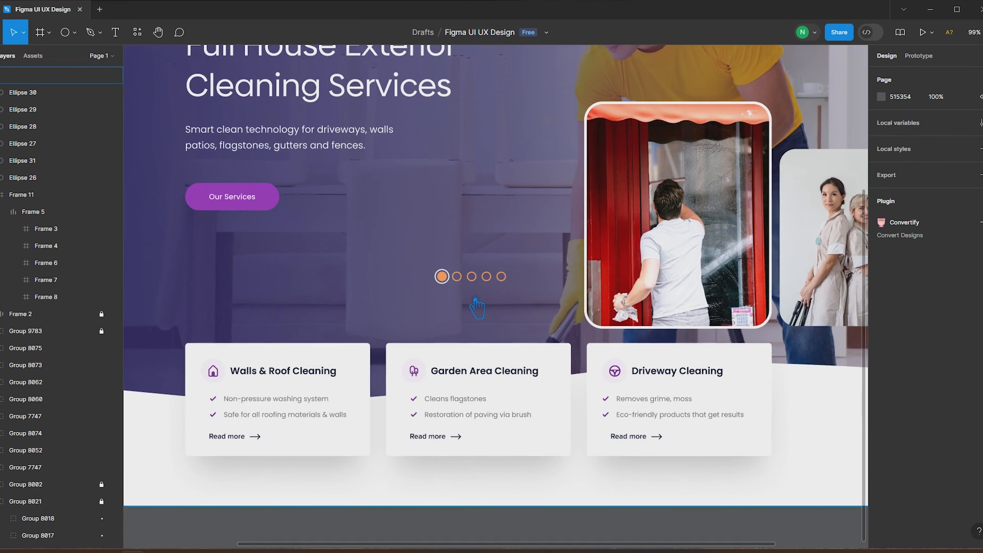
# Wrap the filled orange dot and the white ring around it in an auto layout frame
pyautogui.scroll(6, 449, 293)
pyautogui.moveTo(447, 292); pyautogui.dragTo(403, 212)
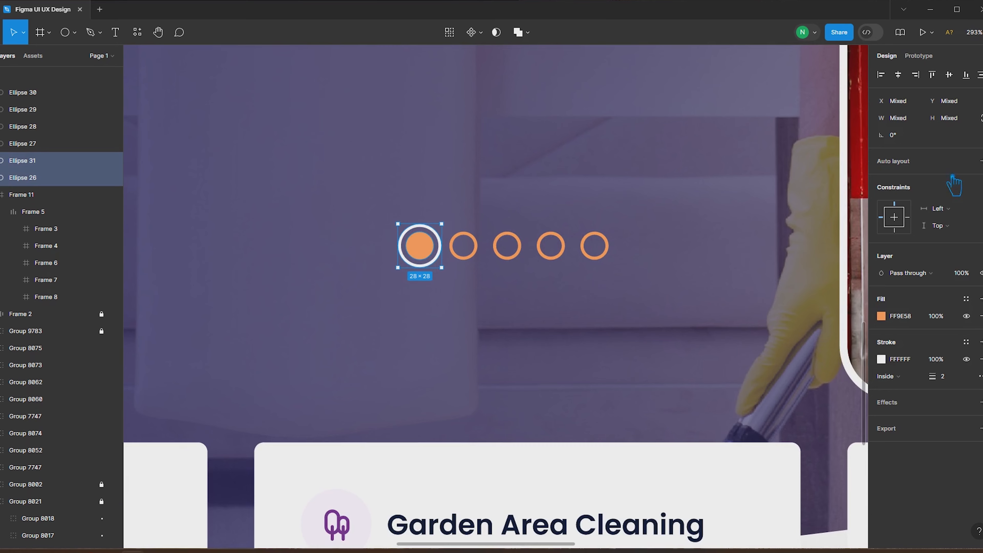
pyautogui.click(980, 161)
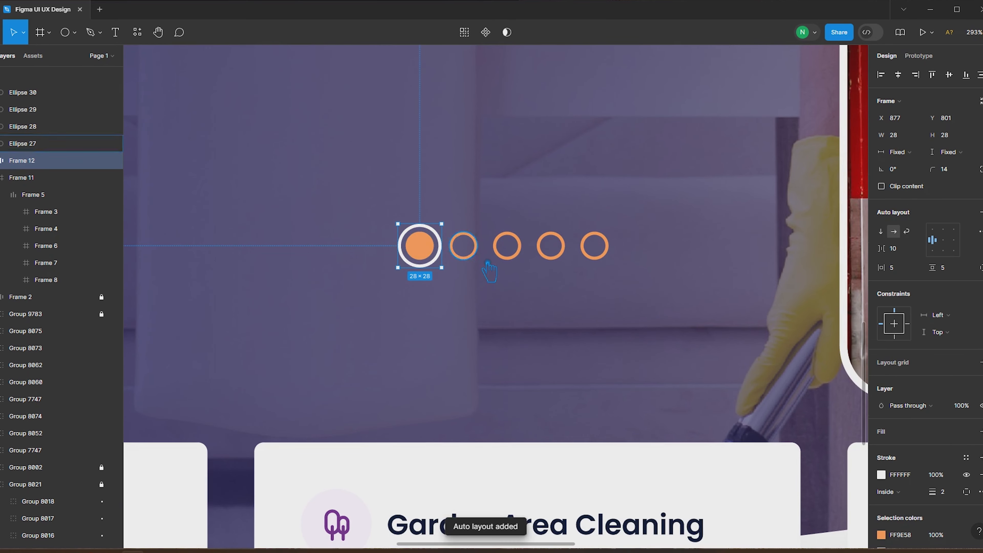
# Combine the ringed dot and the four outlined dots into a horizontal auto layout with a spacing of 10
pyautogui.keyDown('shift'); pyautogui.click(474, 257); pyautogui.keyUp('shift')
pyautogui.keyDown('shift'); pyautogui.click(517, 256); pyautogui.keyUp('shift')
pyautogui.keyDown('shift'); pyautogui.click(552, 257); pyautogui.keyUp('shift')
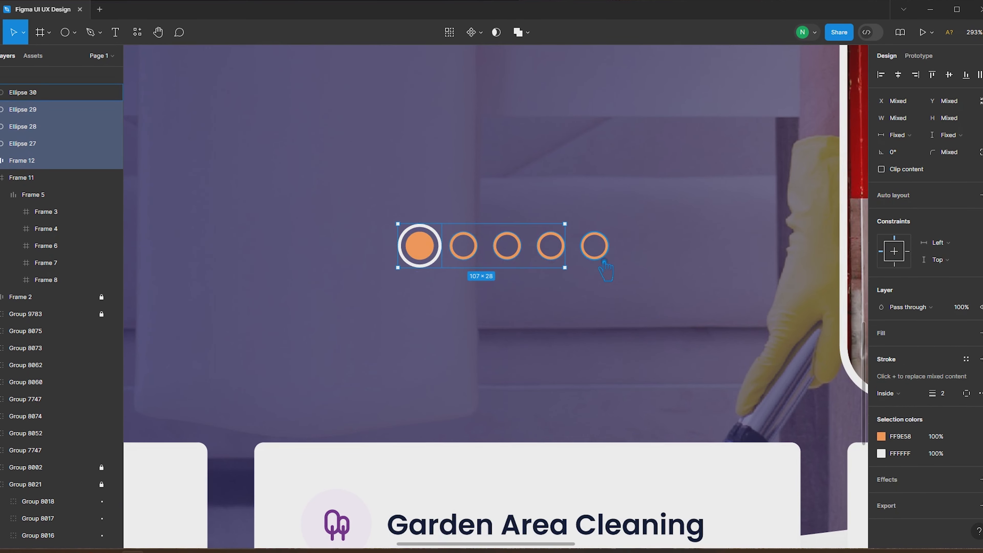
pyautogui.keyDown('shift'); pyautogui.click(594, 246); pyautogui.keyUp('shift')
pyautogui.click(980, 195)
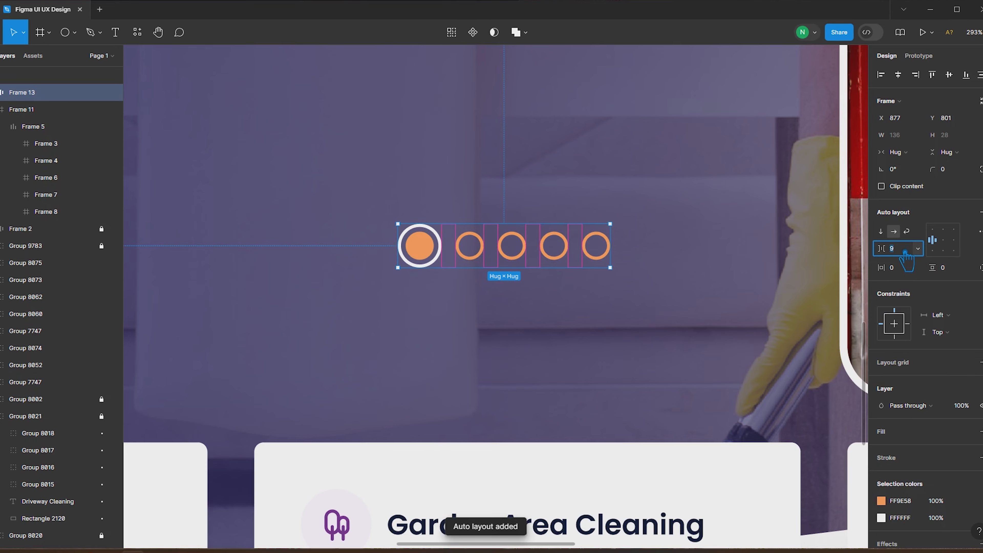
pyautogui.click(669, 294)
pyautogui.scroll(-5, 668, 292)
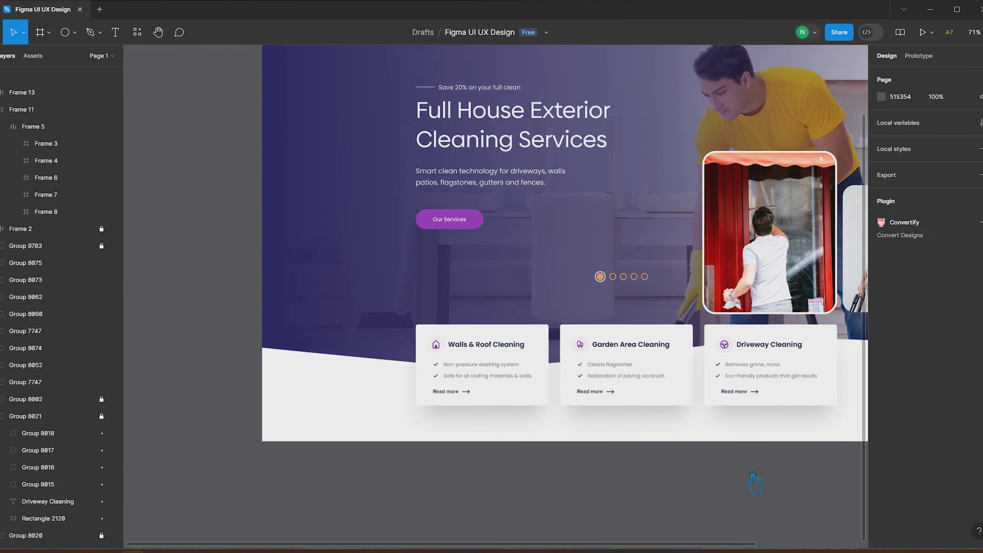
# Move the row of pagination dots to X 1686, just below the card with the two housekeepers
pyautogui.moveTo(752, 479); pyautogui.dragTo(554, 440)
pyautogui.moveTo(401, 238); pyautogui.dragTo(744, 290)
pyautogui.click(755, 423)
pyautogui.moveTo(801, 431); pyautogui.dragTo(604, 424)
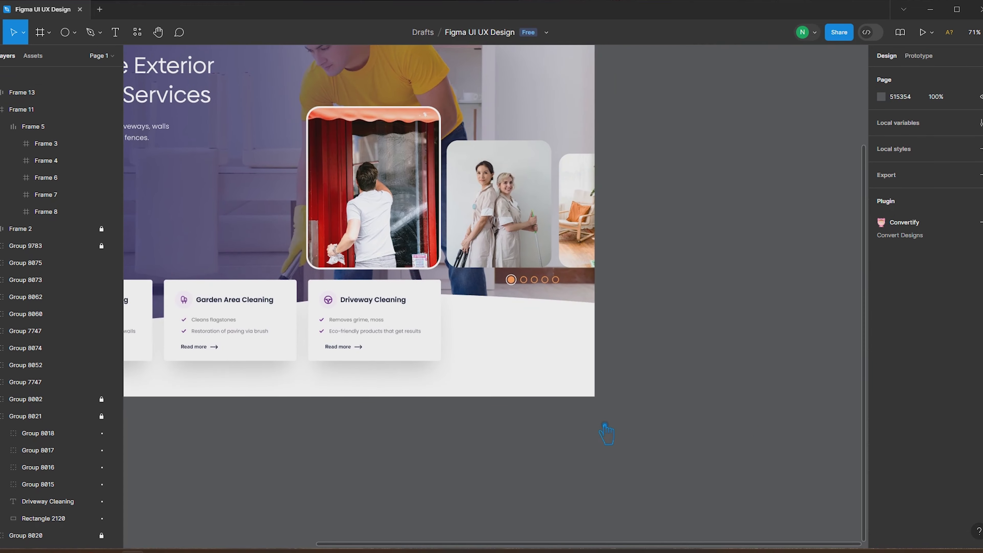
pyautogui.moveTo(551, 283); pyautogui.dragTo(553, 288)
pyautogui.scroll(1, 553, 287)
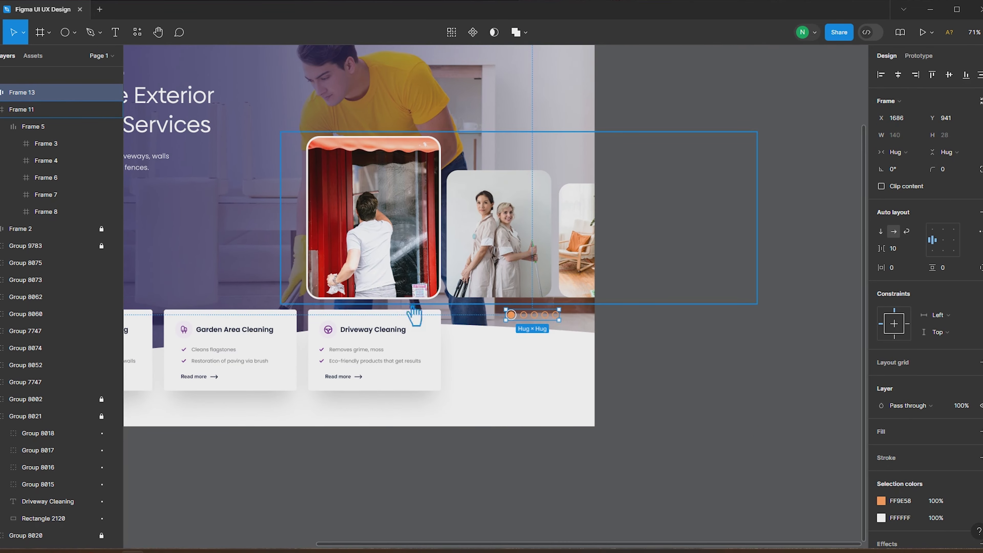
pyautogui.hotkey('shift', 'Up')
pyautogui.click(627, 283)
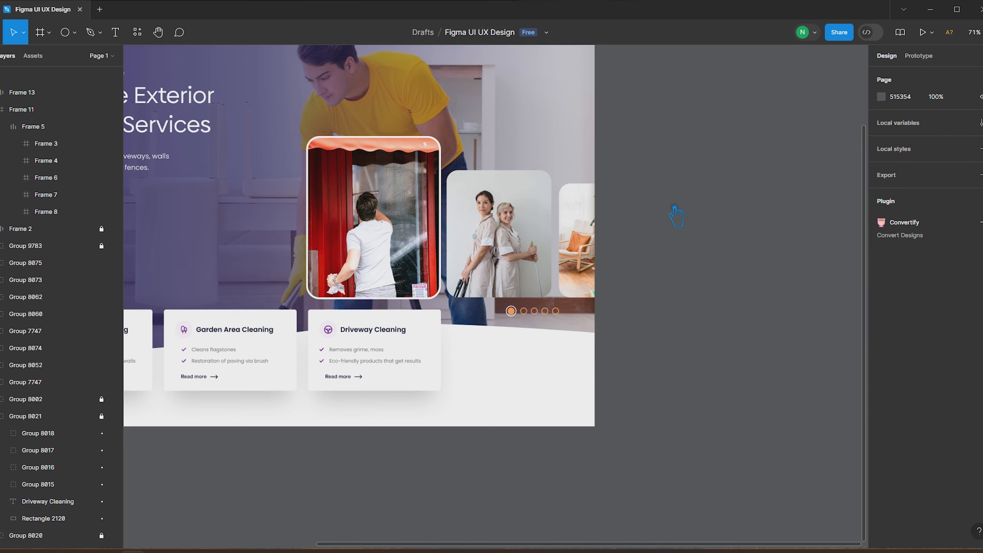
# Duplicate homepage frame 1 and place the copy to its right at X 996, Y -7102
pyautogui.scroll(-4, 674, 209)
pyautogui.moveTo(749, 224); pyautogui.dragTo(642, 296)
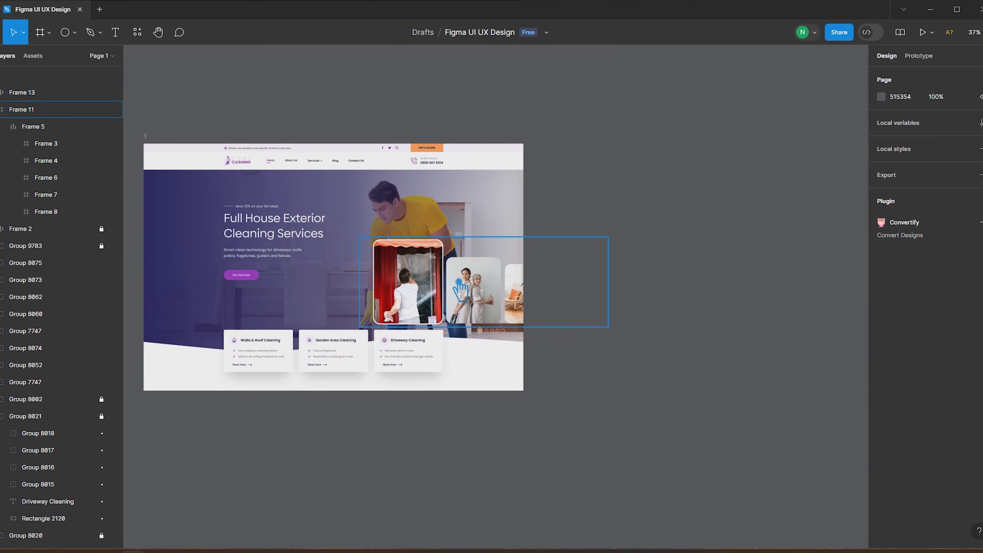
pyautogui.moveTo(643, 210); pyautogui.dragTo(700, 205)
pyautogui.click(210, 133)
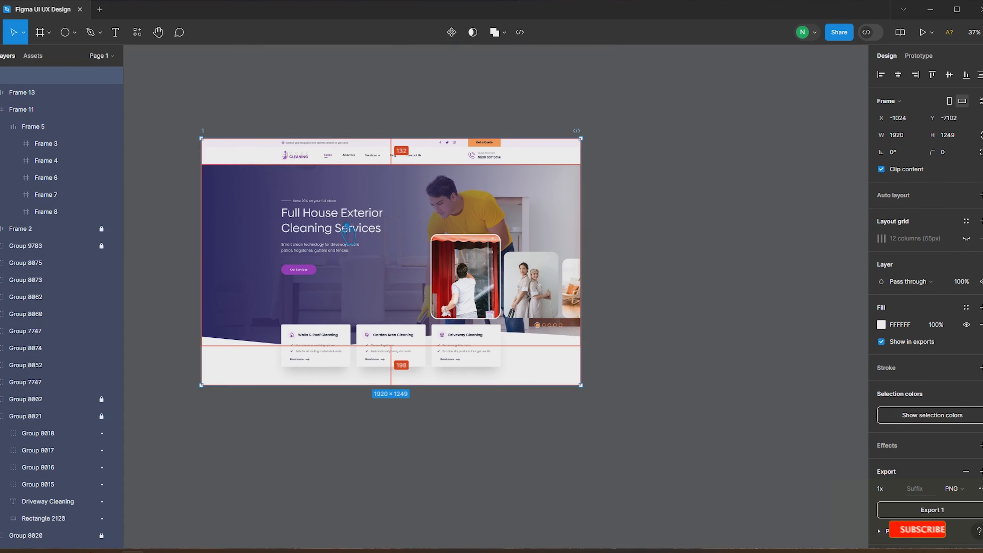
pyautogui.hotkey('ctrl', 'd')
pyautogui.moveTo(638, 219); pyautogui.dragTo(637, 209)
pyautogui.hotkey('shift', 'Left')
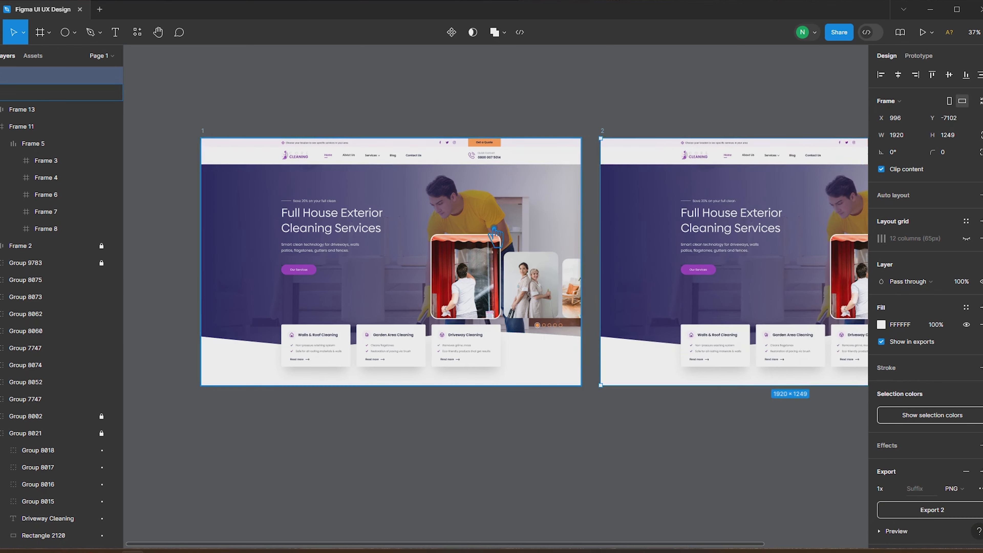
# Add three more evenly spaced copies of the homepage frame to the right, ending with frame 5 at X 7056
pyautogui.scroll(-3, 487, 226)
pyautogui.moveTo(647, 397); pyautogui.dragTo(453, 424)
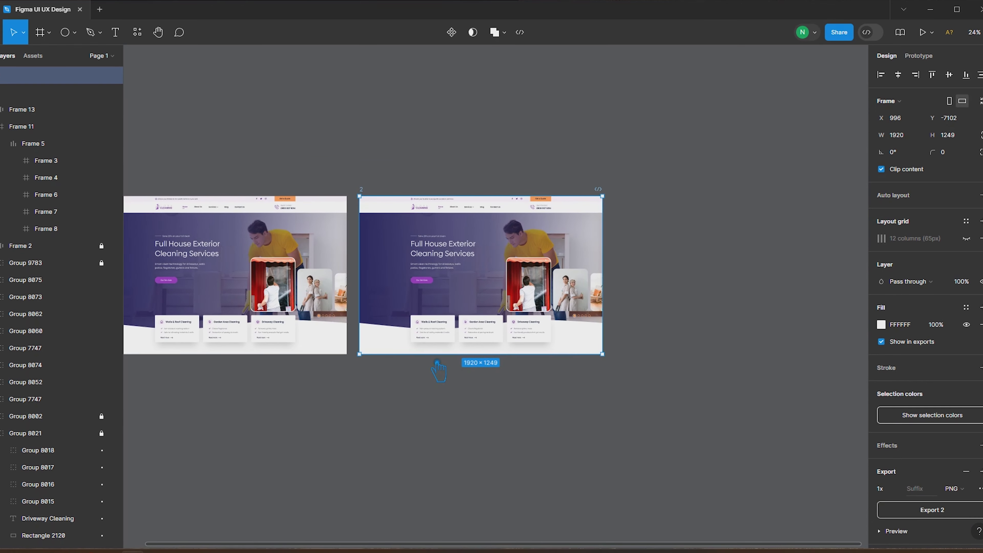
pyautogui.hotkey('ctrl', 'd')
pyautogui.hotkey('ctrl', 'd')
pyautogui.hotkey('ctrl', 'd')
pyautogui.scroll(-3, 438, 370)
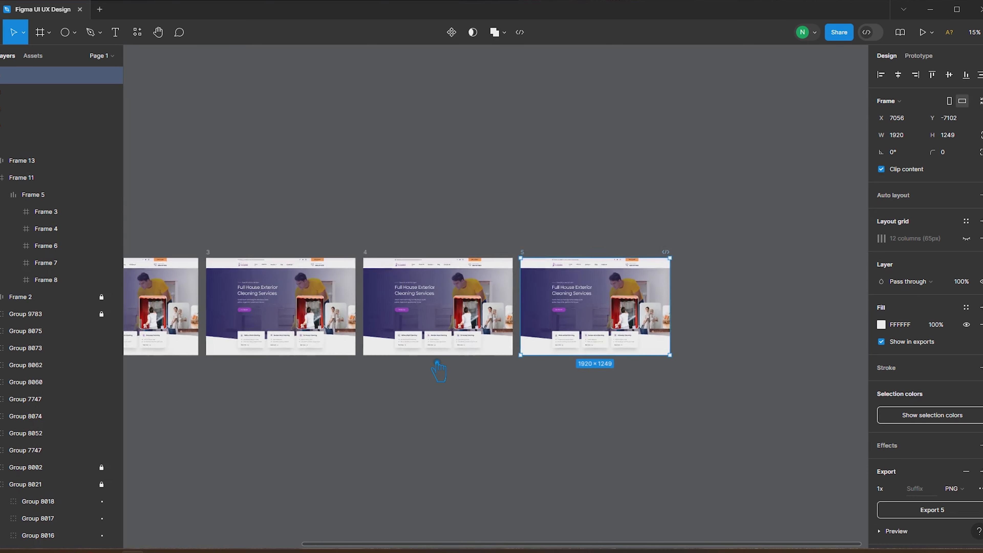
pyautogui.click(438, 371)
# In homepage frame 2, slide the card row left inside its clipping frame to X -309, Y 15
pyautogui.scroll(-1, 438, 371)
pyautogui.scroll(6, 456, 348)
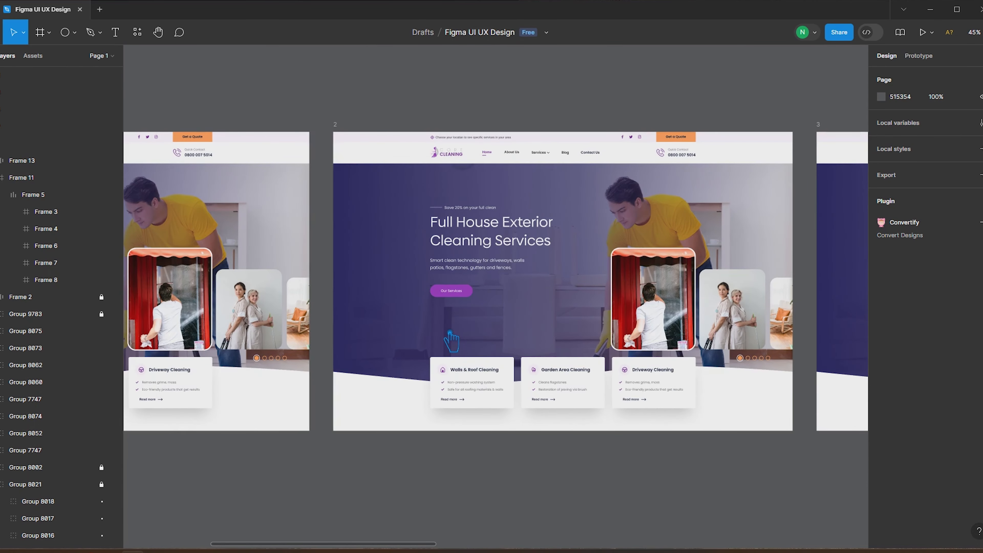
pyautogui.scroll(3, 667, 312)
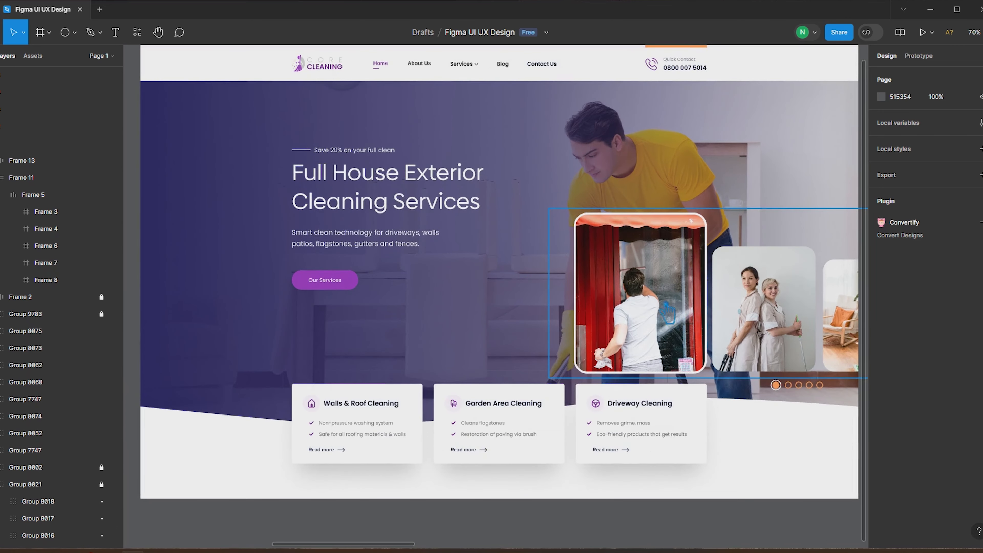
pyautogui.click(667, 312)
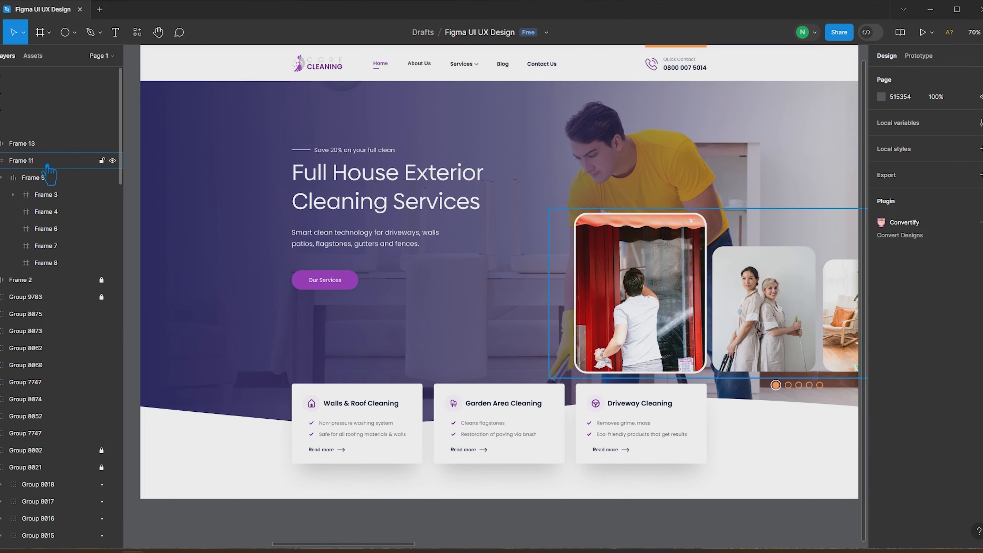
pyautogui.click(40, 177)
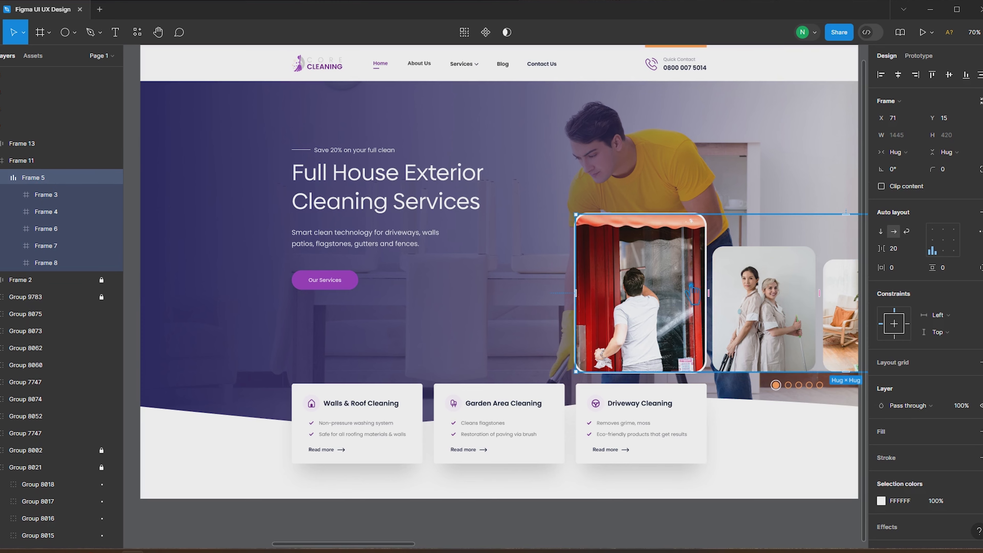
pyautogui.moveTo(693, 289); pyautogui.dragTo(555, 282)
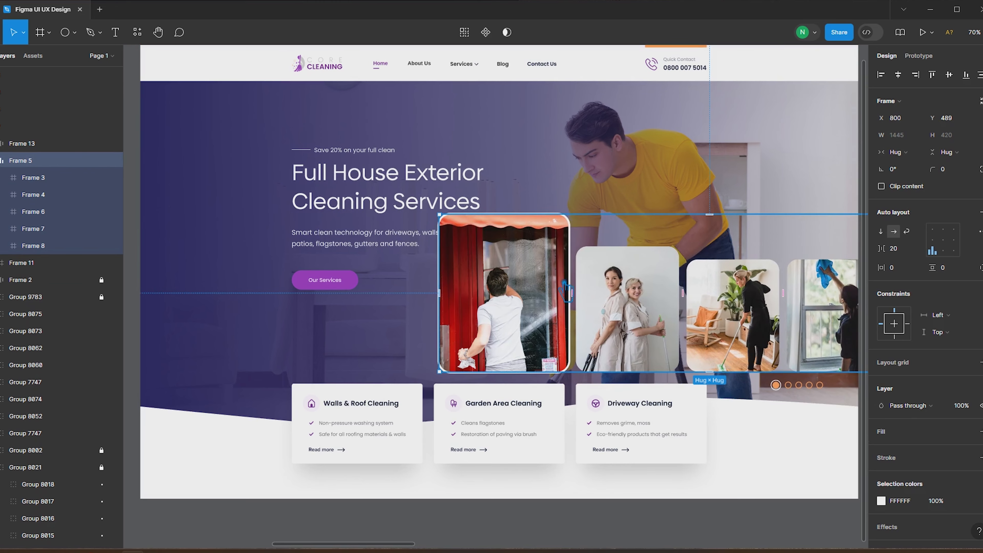
pyautogui.hotkey('ctrl', 'z')
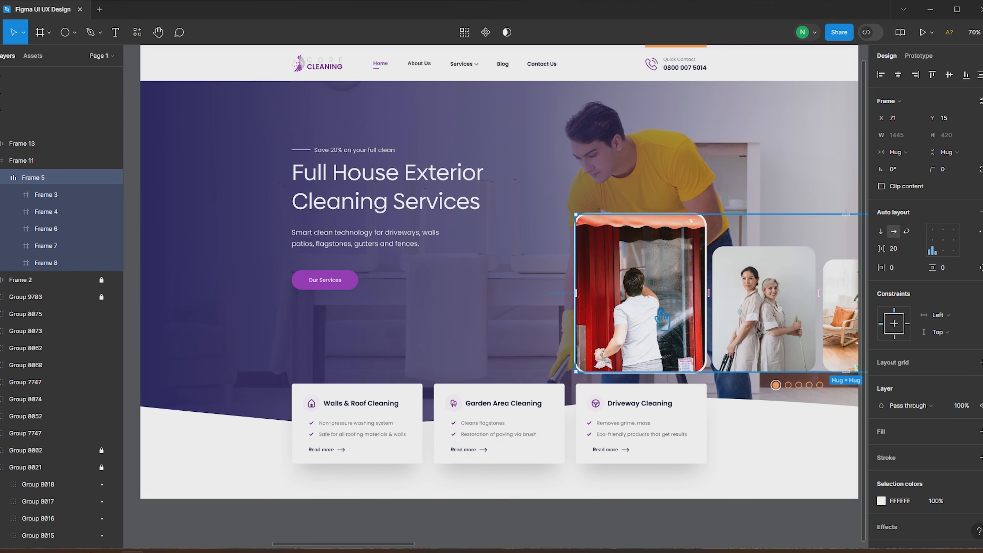
pyautogui.hotkey('shift', 'Left')
pyautogui.hotkey('shift', 'Left')
pyautogui.hotkey('shift', 'Left')
pyautogui.hotkey('shift', 'Left')
pyautogui.hotkey('shift', 'Left')
pyautogui.hotkey('shift', 'Left')
pyautogui.hotkey('shift', 'Left')
pyautogui.hotkey('shift', 'Left')
pyautogui.hotkey('shift', 'Left')
pyautogui.hotkey('shift', 'Left')
pyautogui.hotkey('shift', 'Left')
pyautogui.hotkey('shift', 'Left')
pyautogui.hotkey('shift', 'Left')
pyautogui.hotkey('shift', 'Left')
pyautogui.hotkey('shift', 'Left')
pyautogui.hotkey('shift', 'Left')
pyautogui.hotkey('shift', 'Left')
pyautogui.hotkey('shift', 'Left')
pyautogui.hotkey('shift', 'Left')
pyautogui.hotkey('shift', 'Left')
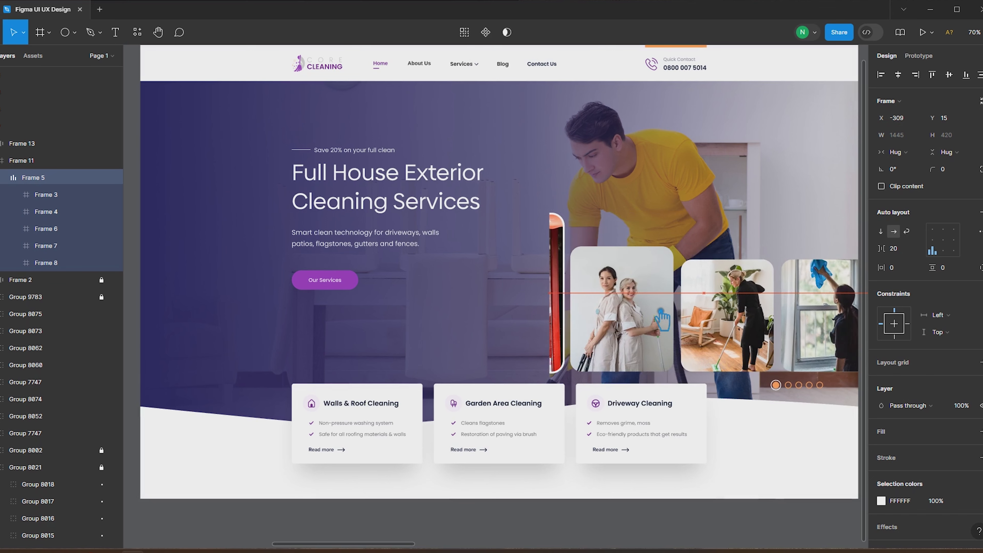
pyautogui.click(622, 329)
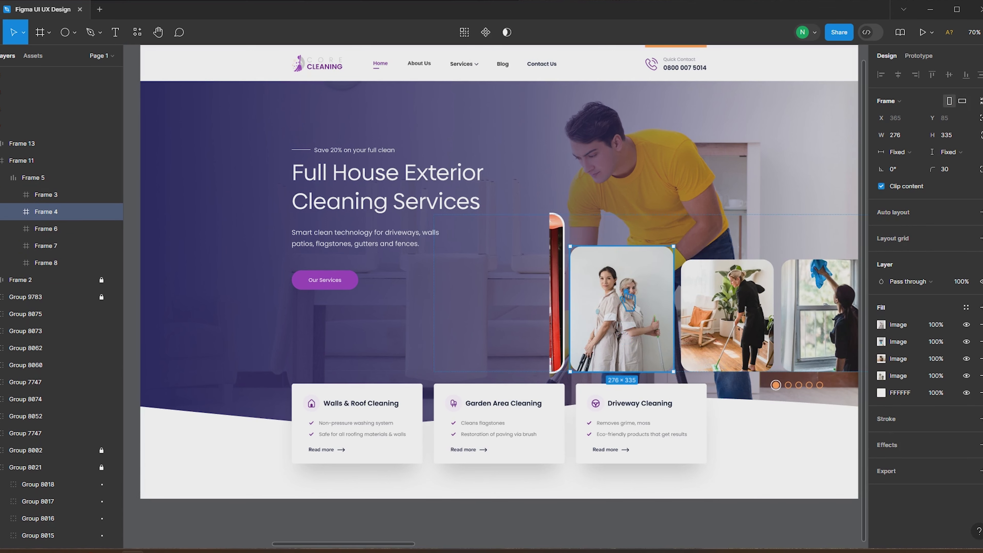
pyautogui.hotkey('ctrl', 'alt', 'v')
pyautogui.hotkey('ctrl', 'z')
pyautogui.hotkey('shift', 'Tab')
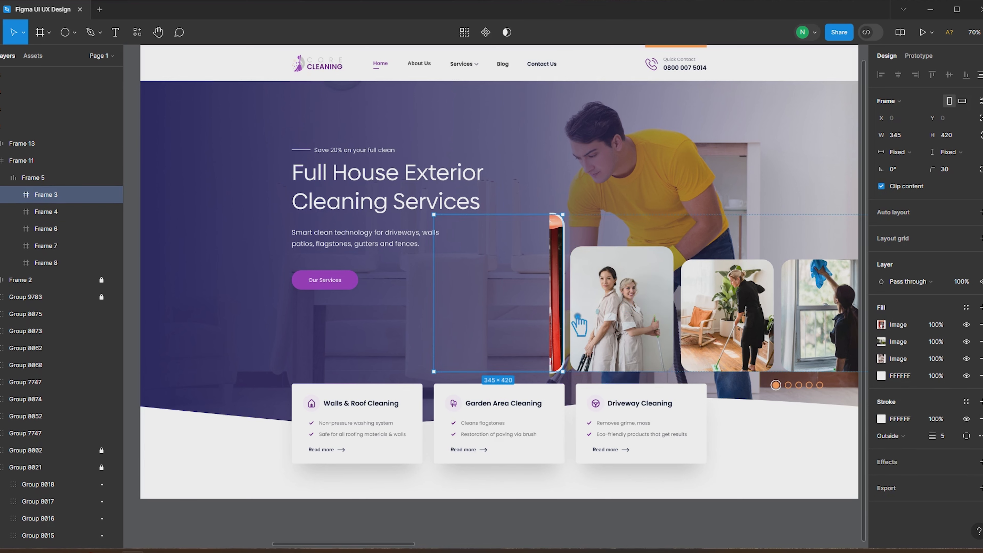
# Resize the first card, with the red window, in homepage frame 2 to 276 by 335
pyautogui.click(652, 328)
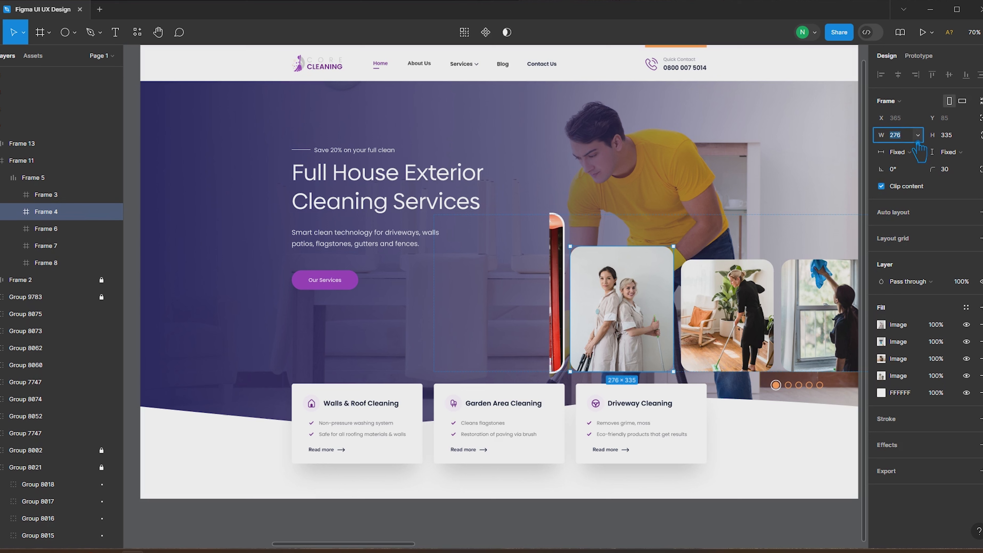
pyautogui.click(558, 304)
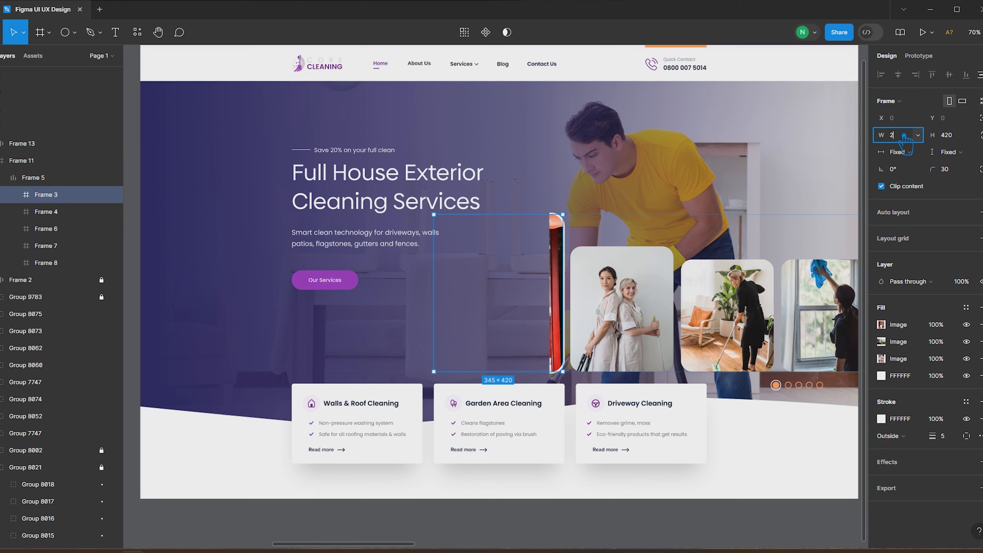
pyautogui.press('Return')
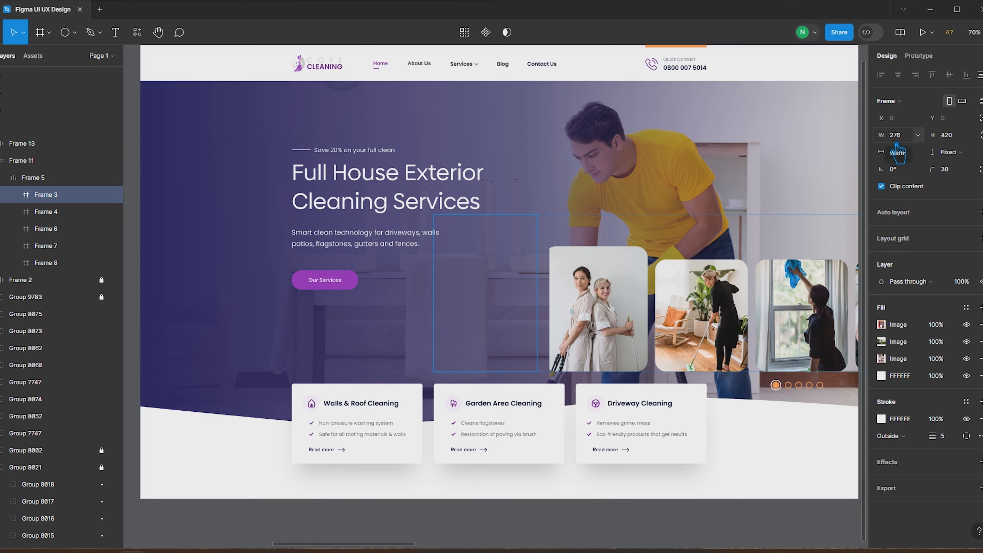
pyautogui.click(955, 138)
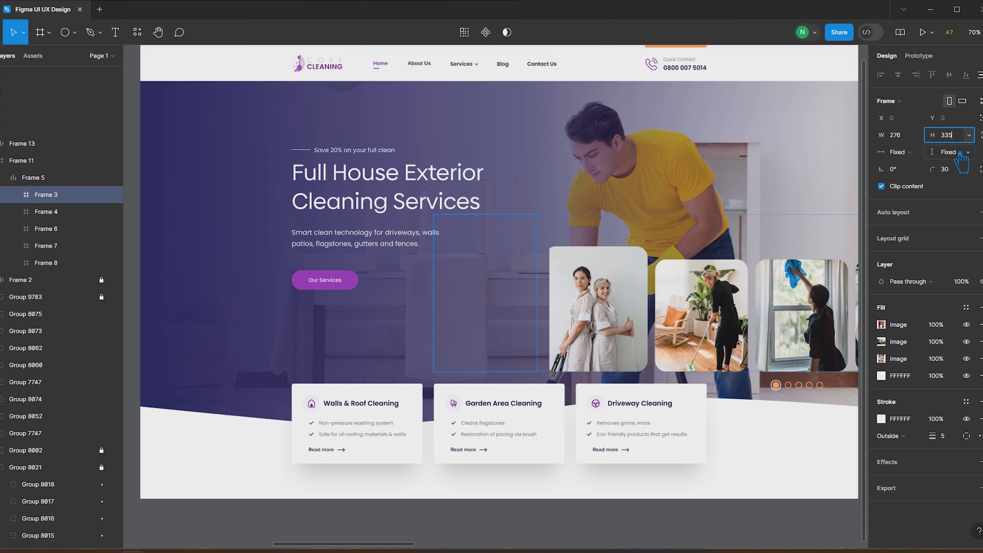
pyautogui.write('335')
pyautogui.press('Return')
# Resize the card with the two housekeepers in homepage frame 2 to 345 by 420, matching frame 1's featured card
pyautogui.click(613, 296)
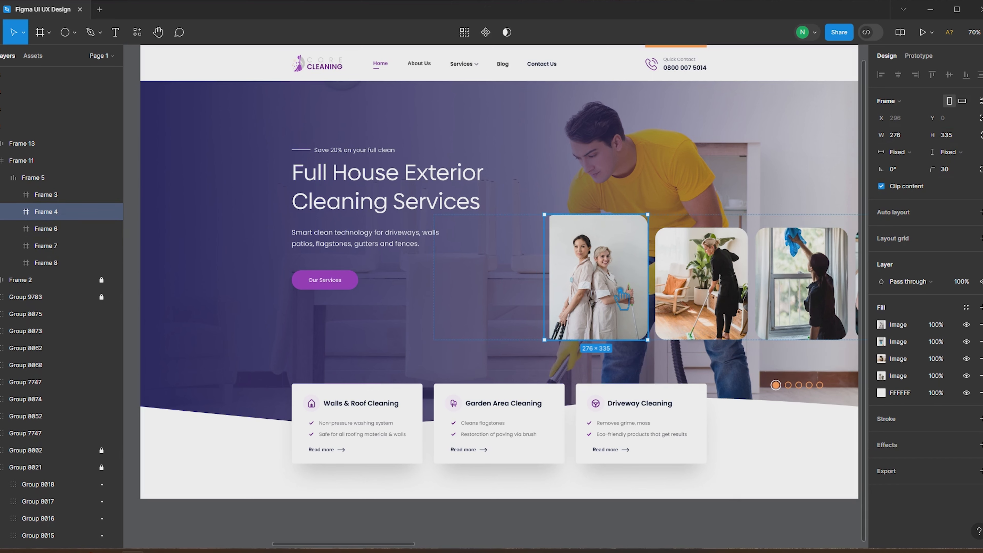
pyautogui.scroll(-5, 615, 298)
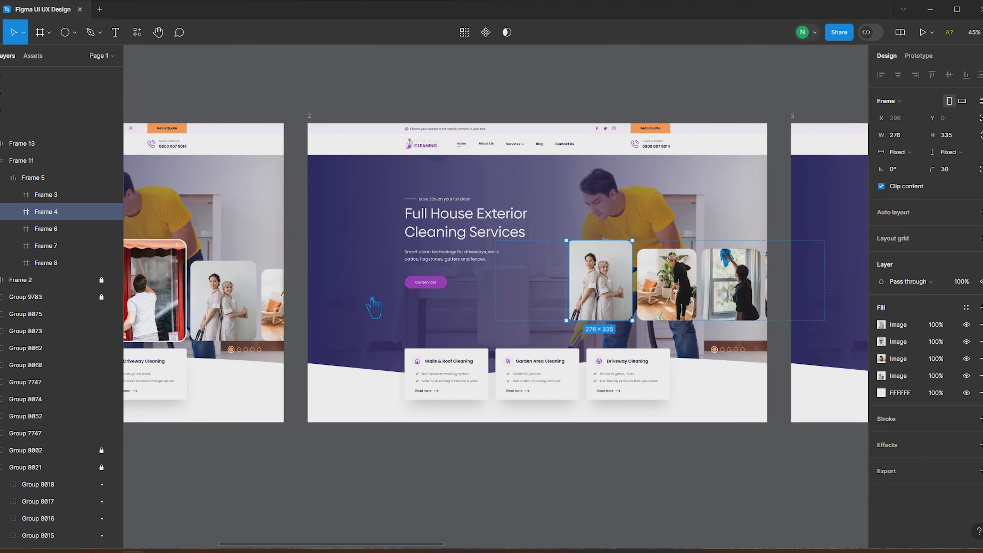
pyautogui.click(170, 298)
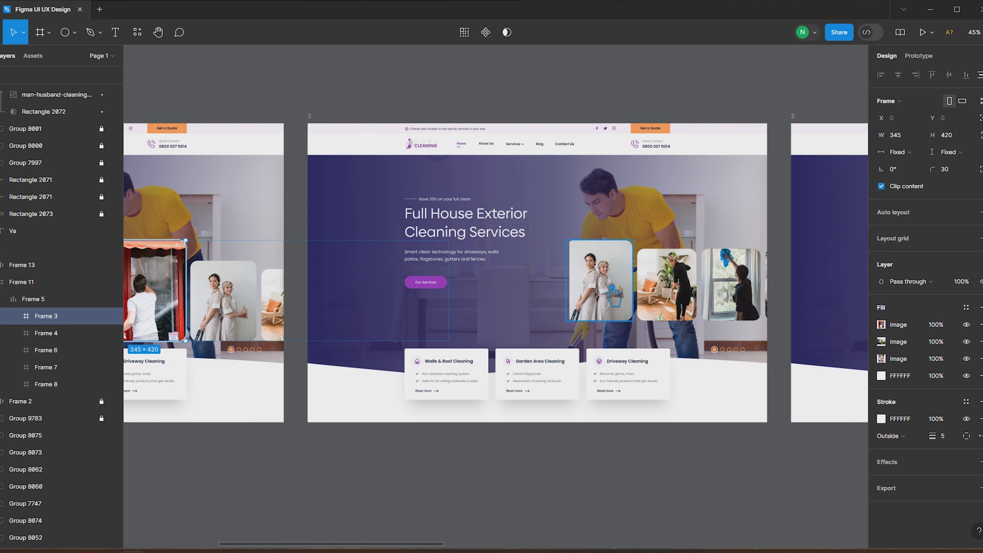
pyautogui.click(614, 295)
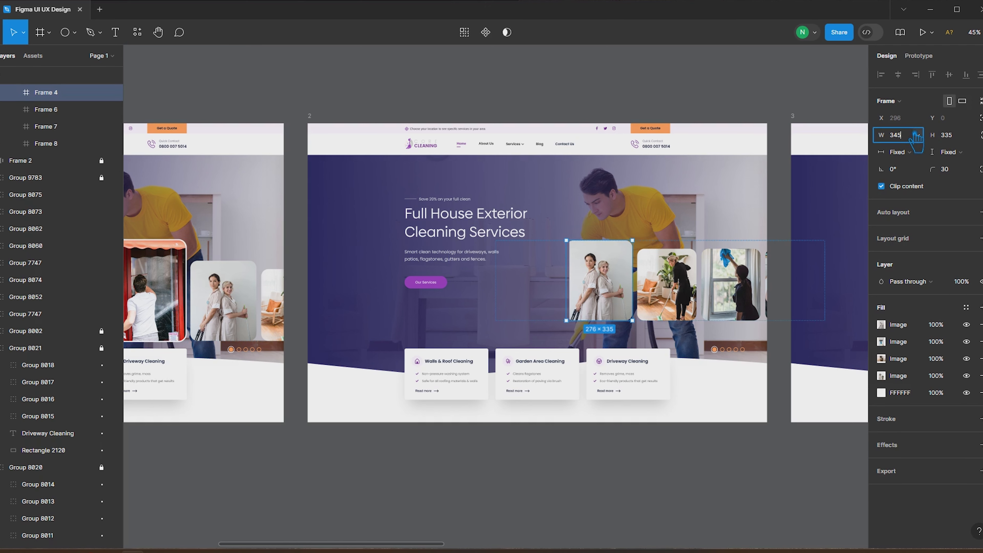
pyautogui.press('Return')
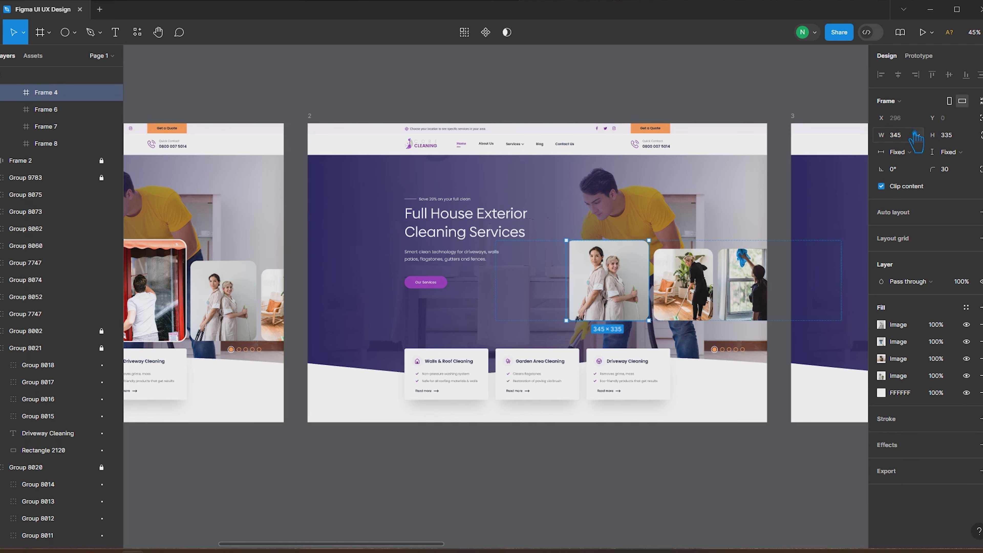
pyautogui.click(959, 140)
pyautogui.write('420')
pyautogui.press('Return')
pyautogui.click(567, 373)
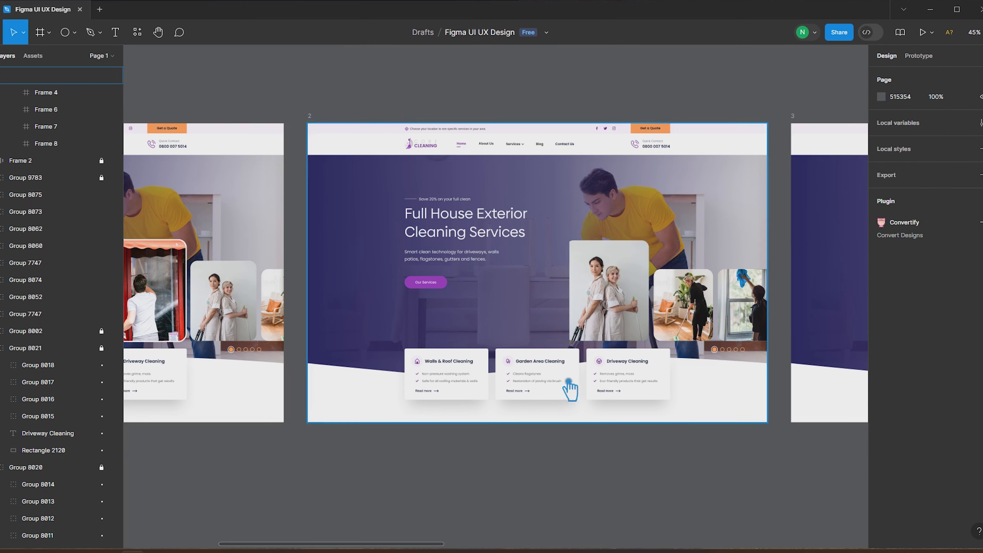
# Realign the card row in homepage frame 2 so the enlarged housekeepers card sits fully inside the clipping frame
pyautogui.scroll(2, 567, 372)
pyautogui.moveTo(598, 298); pyautogui.dragTo(603, 298)
pyautogui.hotkey('ctrl', 'z')
pyautogui.click(49, 110)
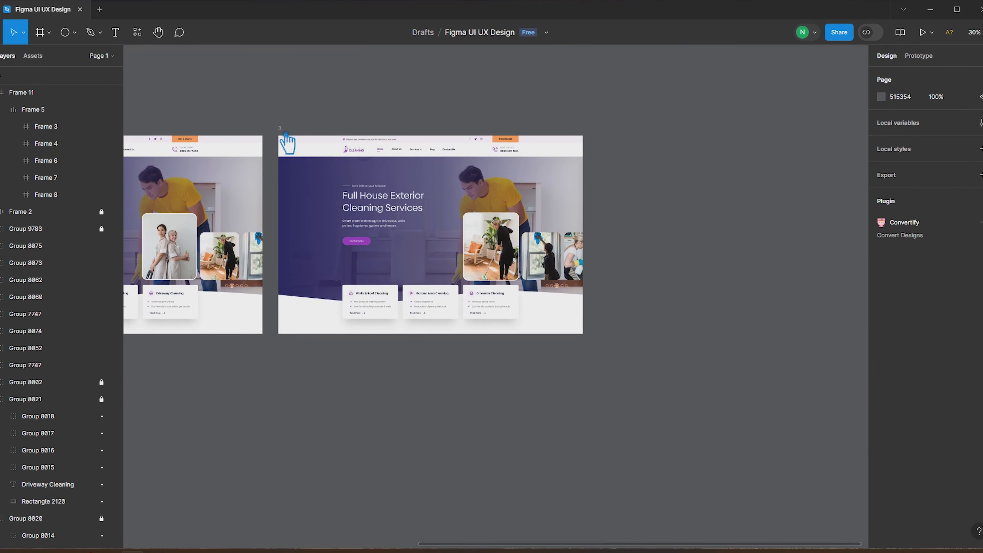
# Duplicate homepage frame 3 and place the copy to its right at X 5036, Y -7102
pyautogui.click(286, 136)
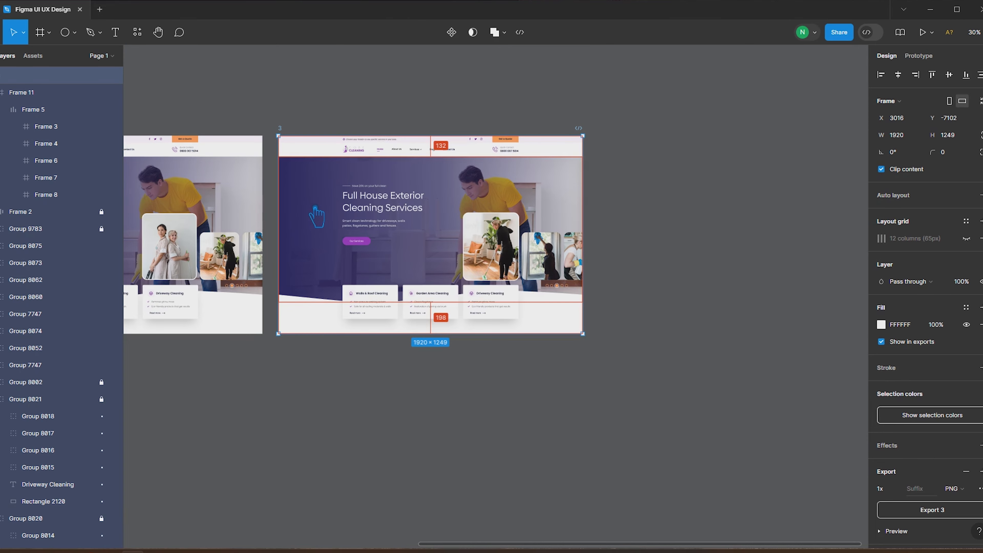
pyautogui.keyDown('alt'); pyautogui.moveTo(316, 217); pyautogui.dragTo(636, 209); pyautogui.keyUp('alt')
pyautogui.hscroll(5, 362, 406)
pyautogui.scroll(3, 489, 244)
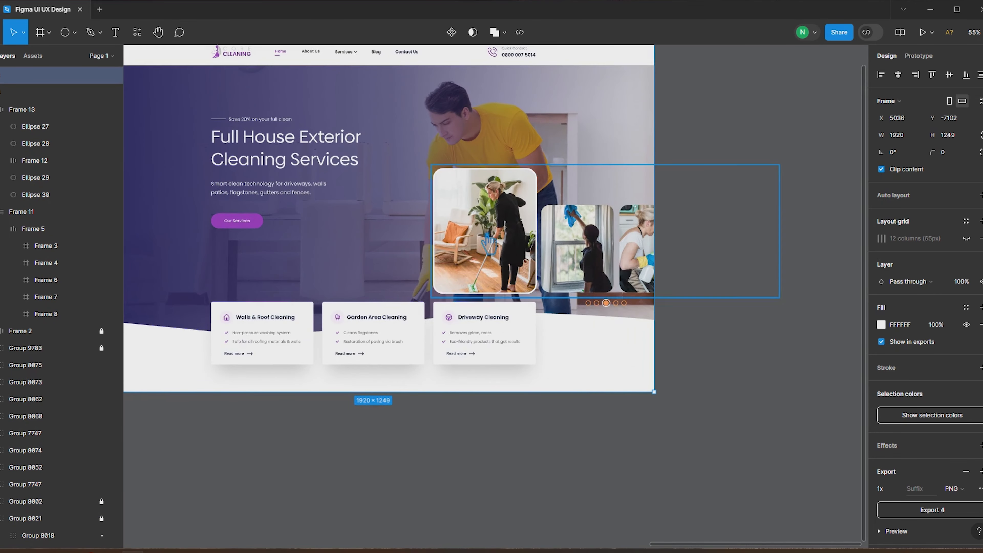
# Resize the window-cleaning card in homepage frame 4 to 345 by 420
pyautogui.click(488, 244)
pyautogui.click(489, 244)
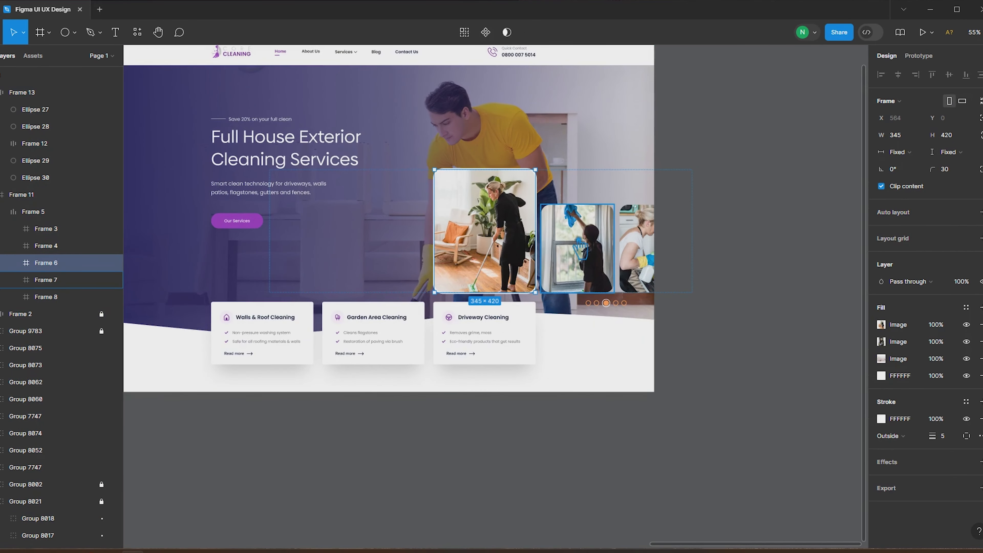
pyautogui.click(915, 141)
pyautogui.write('345')
pyautogui.press('Tab')
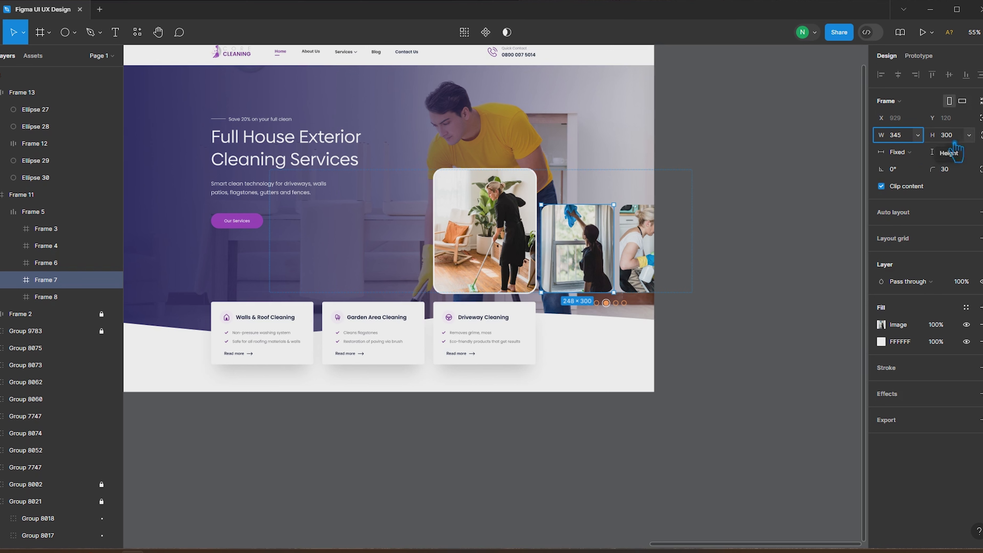
pyautogui.write('420')
pyautogui.press('Return')
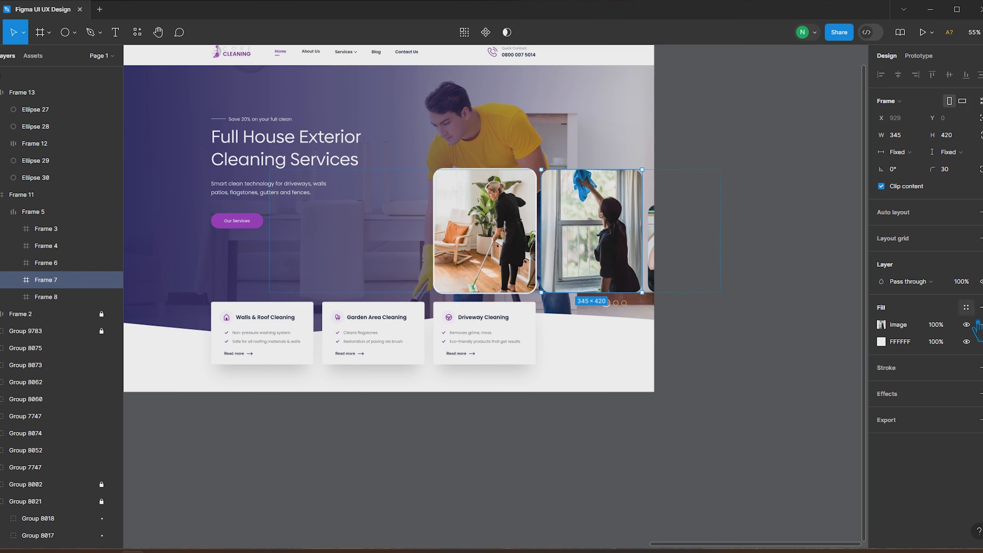
# Add a white inside stroke of width 5 to the window-cleaning card in homepage frame 4
pyautogui.click(980, 368)
pyautogui.click(948, 403)
pyautogui.write('5')
pyautogui.press('Return')
pyautogui.click(882, 385)
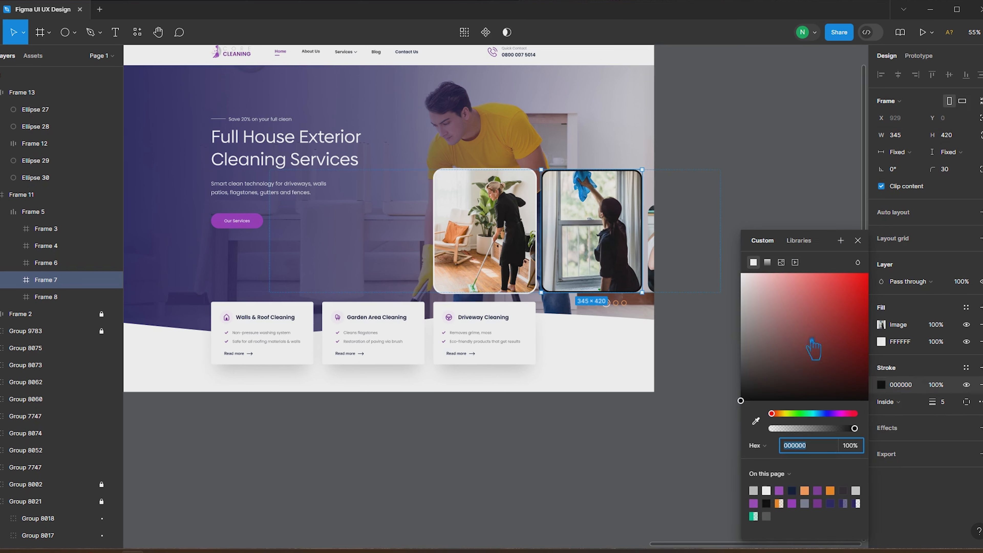
pyautogui.click(658, 263)
pyautogui.click(658, 263)
# Resize the floor-mopping card in homepage frame 4 to 248 by 300
pyautogui.hotkey('shift', 'Tab')
pyautogui.hotkey('shift', 'Tab')
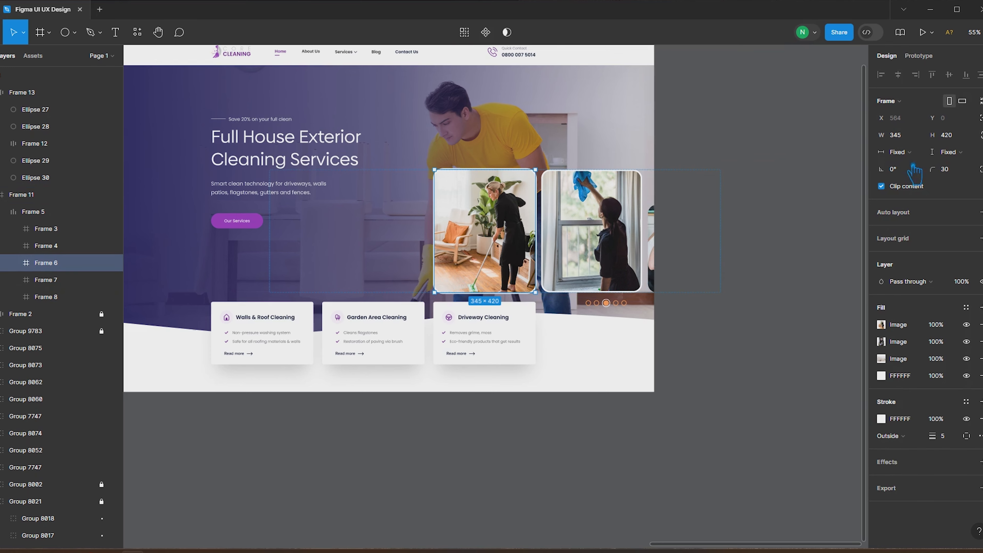
pyautogui.click(908, 136)
pyautogui.write('248')
pyautogui.click(965, 138)
pyautogui.write('300')
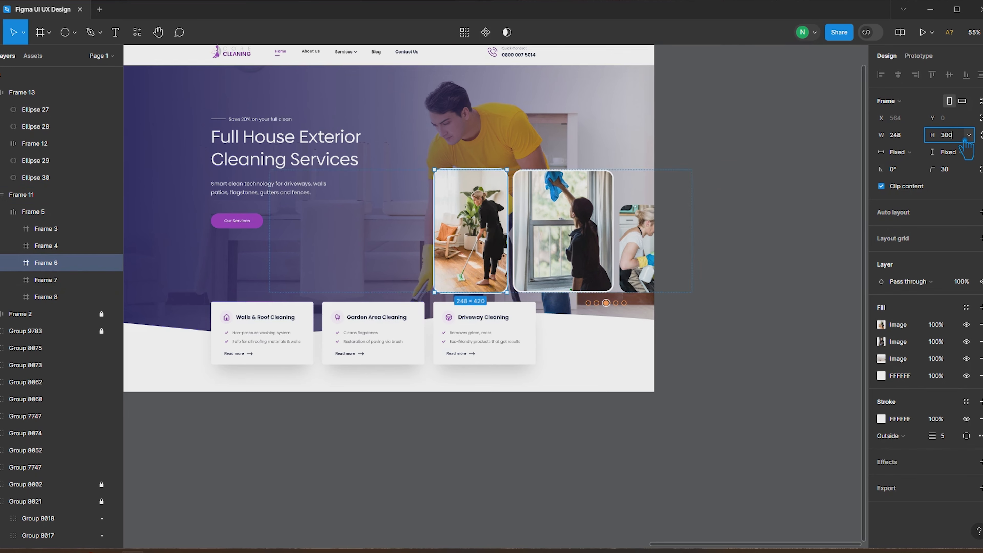
pyautogui.click(629, 436)
# Slide the card row in homepage frame 4 left to X -824 so the window-cleaning card becomes the first visible one
pyautogui.click(637, 250)
pyautogui.click(45, 217)
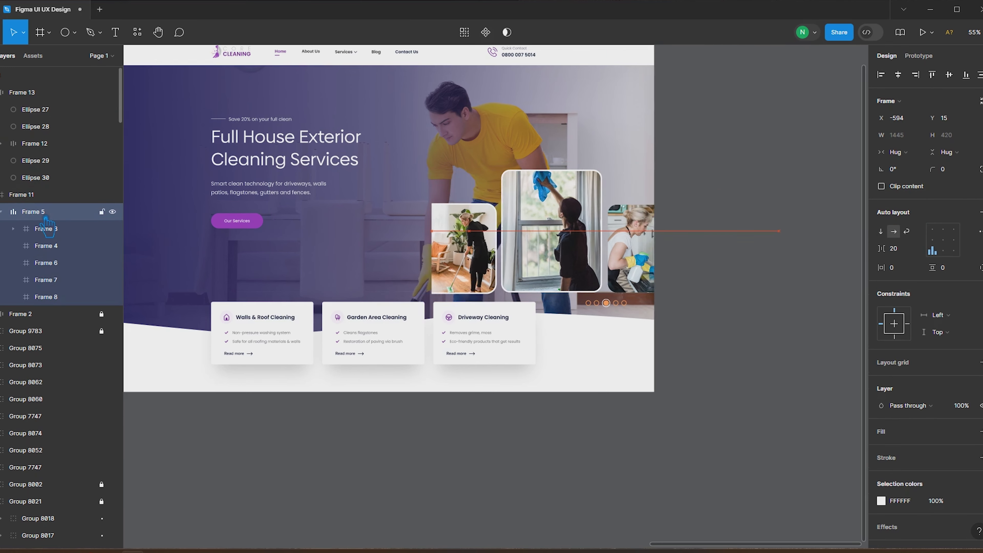
pyautogui.click(768, 255)
pyautogui.scroll(-3, 769, 256)
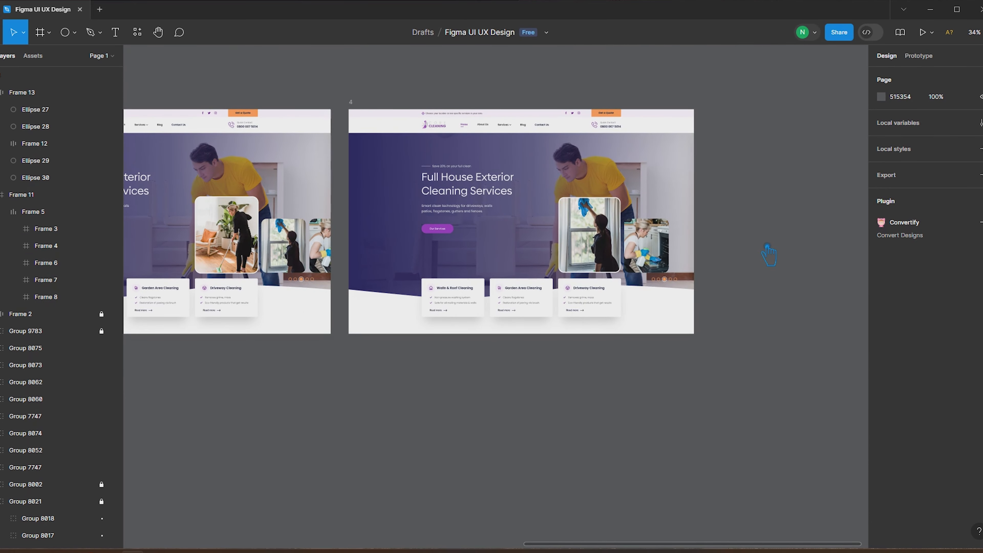
# Move the highlighted pagination dot in homepage frame 4 one place right, into the fourth position
pyautogui.scroll(-3, 768, 256)
pyautogui.scroll(6, 735, 256)
pyautogui.doubleClick(438, 319)
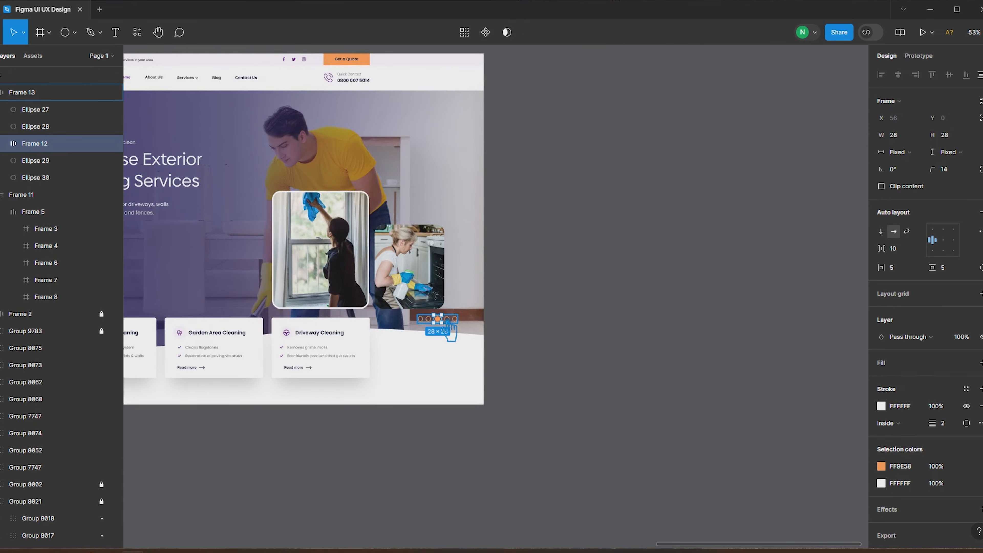
pyautogui.press('Right')
pyautogui.click(564, 326)
# Duplicate homepage frame 4 to its right as homepage frame 5
pyautogui.scroll(-3, 563, 325)
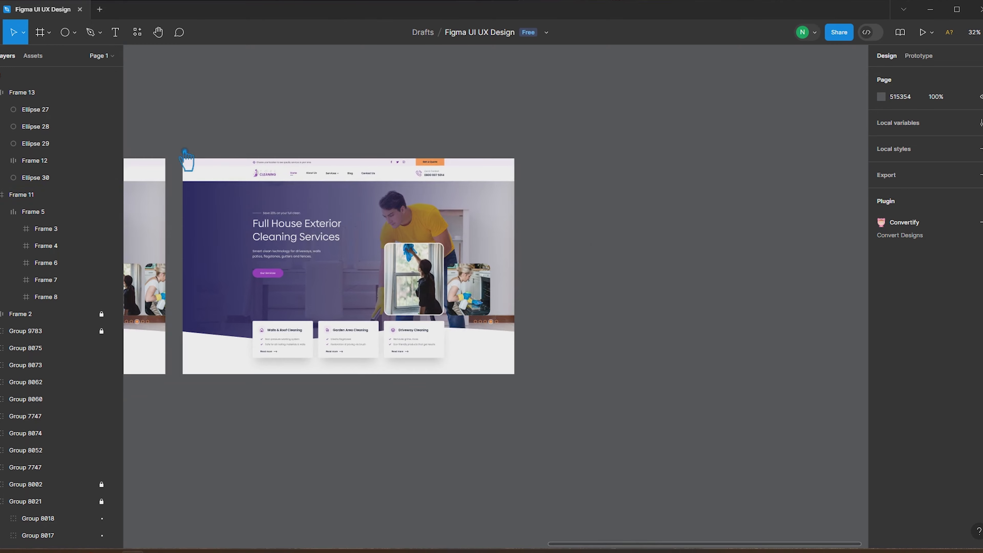
pyautogui.click(185, 153)
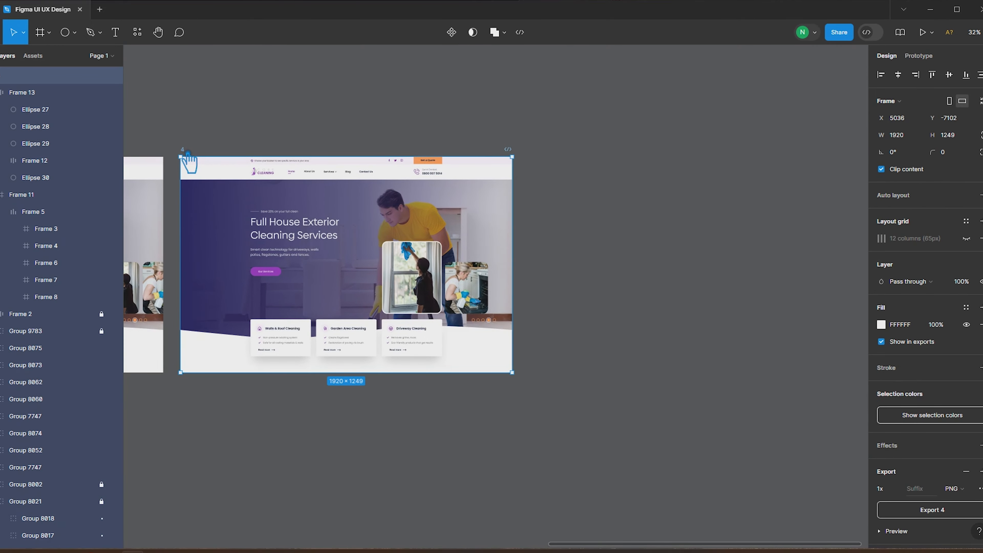
pyautogui.hotkey('ctrl', 'd')
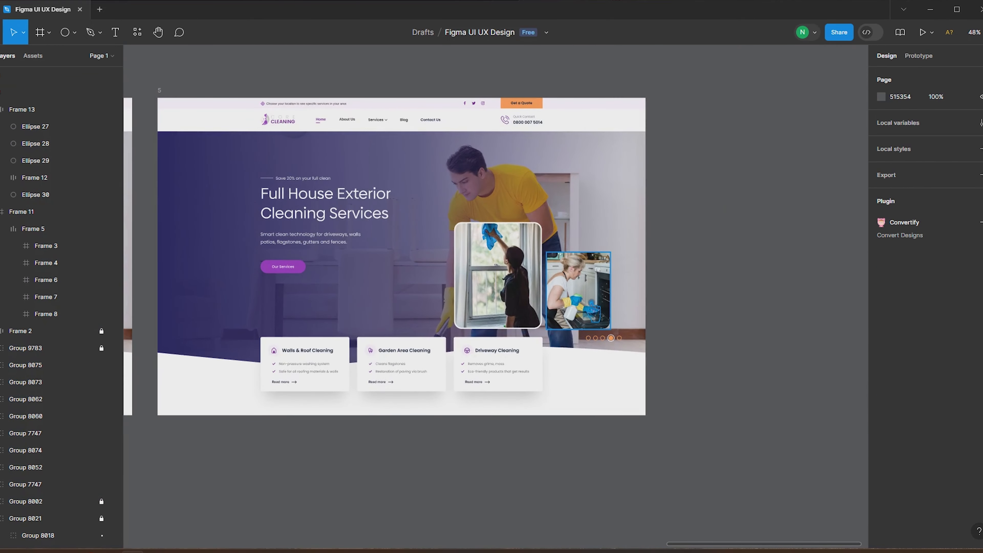
# Resize the oven-cleaning card in homepage frame 5 to 345 by 420
pyautogui.scroll(1, 580, 291)
pyautogui.keyDown('ctrl'); pyautogui.click(511, 284); pyautogui.keyUp('ctrl')
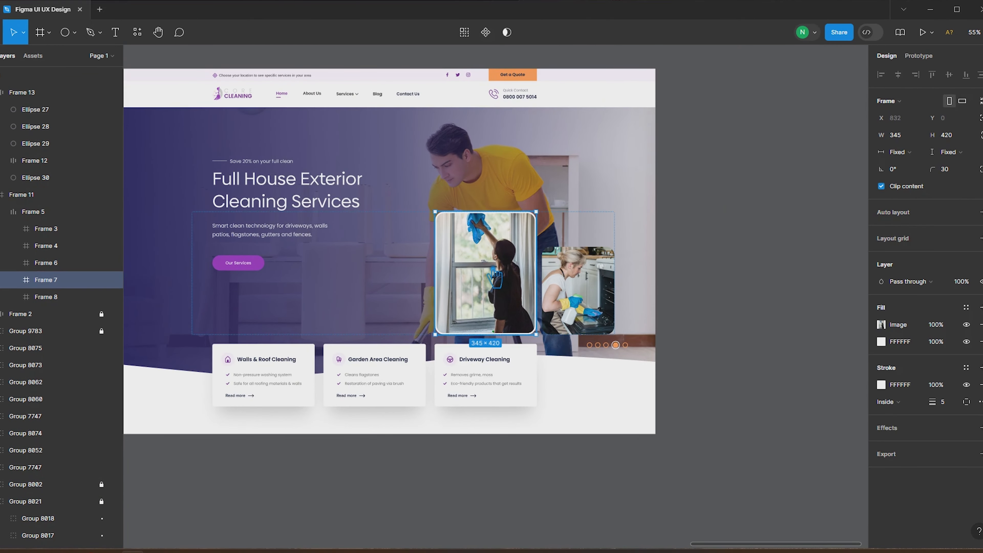
pyautogui.click(588, 280)
pyautogui.click(918, 137)
pyautogui.write('345')
pyautogui.click(953, 139)
pyautogui.write('4')
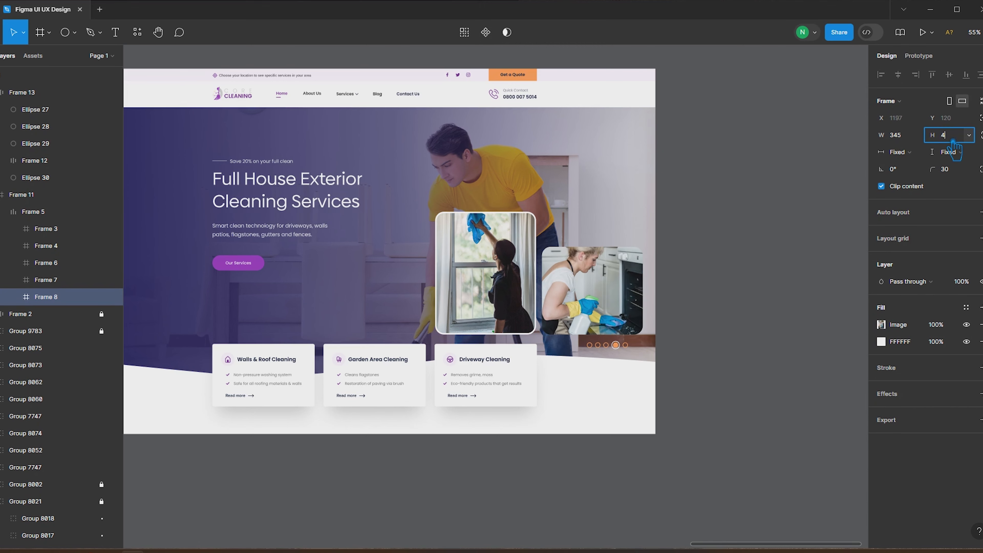
pyautogui.write('20')
pyautogui.press('Return')
# Add a white inside stroke of width 5 to the oven-cleaning card in homepage frame 5
pyautogui.click(980, 367)
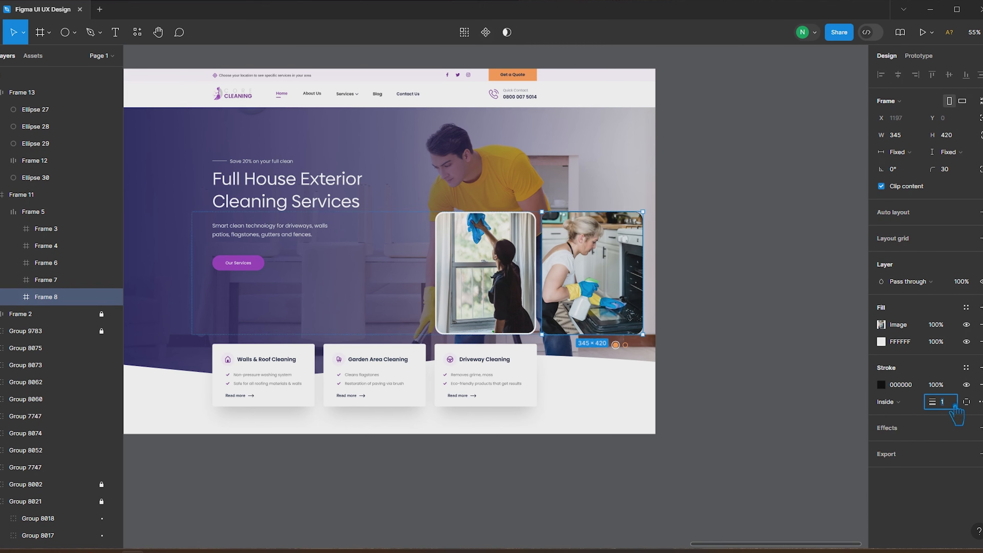
pyautogui.write('5')
pyautogui.press('Return')
pyautogui.click(881, 384)
pyautogui.moveTo(774, 296); pyautogui.dragTo(693, 207)
pyautogui.click(693, 199)
# Resize the window-cleaning card in homepage frame 5 to 248 by 300
pyautogui.doubleClick(496, 268)
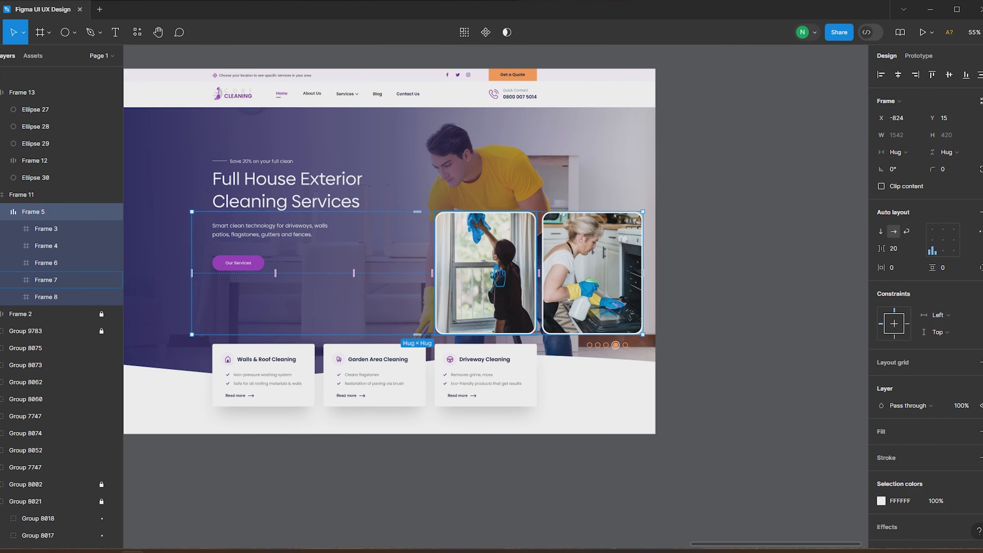
pyautogui.scroll(-3, 491, 263)
pyautogui.click(236, 282)
pyautogui.click(502, 282)
pyautogui.click(917, 134)
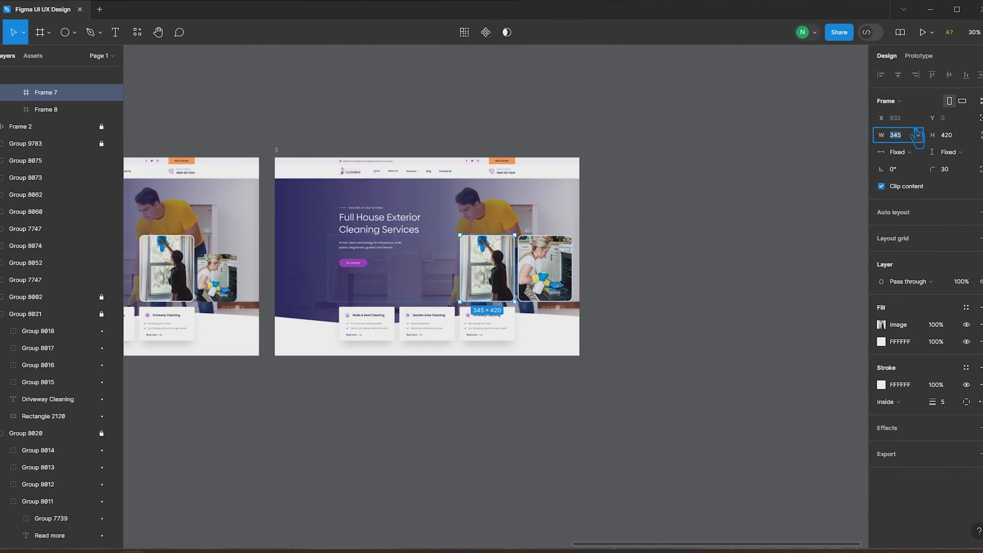
pyautogui.write('240')
pyautogui.press('Return')
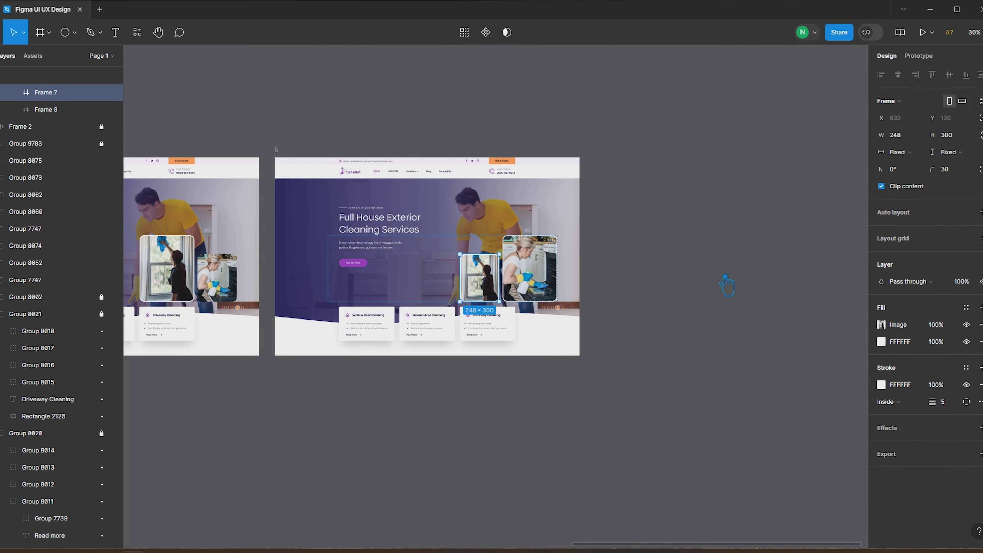
# Slide the card row in homepage frame 5 left to X -1094, Y 15, leaving only the oven-cleaning card in view
pyautogui.click(653, 278)
pyautogui.scroll(2, 535, 267)
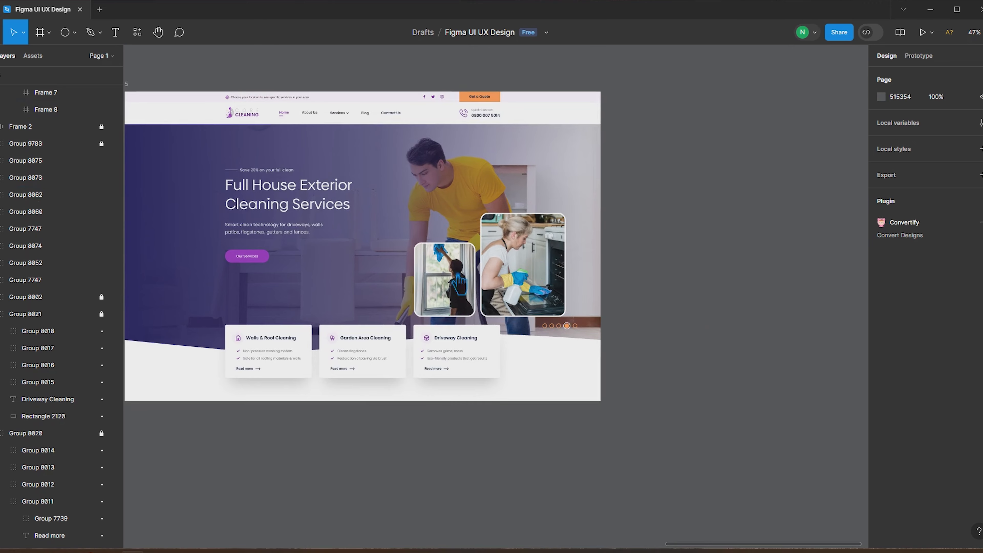
pyautogui.click(535, 267)
pyautogui.hotkey('shift', 'Left')
pyautogui.hotkey('shift', 'Left')
pyautogui.hotkey('shift', 'Left')
pyautogui.hotkey('shift', 'Left')
pyautogui.hotkey('shift', 'Left')
pyautogui.hotkey('shift', 'Left')
pyautogui.hotkey('shift', 'Left')
pyautogui.hotkey('shift', 'Left')
pyautogui.hotkey('shift', 'Left')
pyautogui.hotkey('shift', 'Left')
pyautogui.hotkey('shift', 'Left')
pyautogui.hotkey('shift', 'Left')
pyautogui.hotkey('shift', 'Left')
pyautogui.hotkey('shift', 'Left')
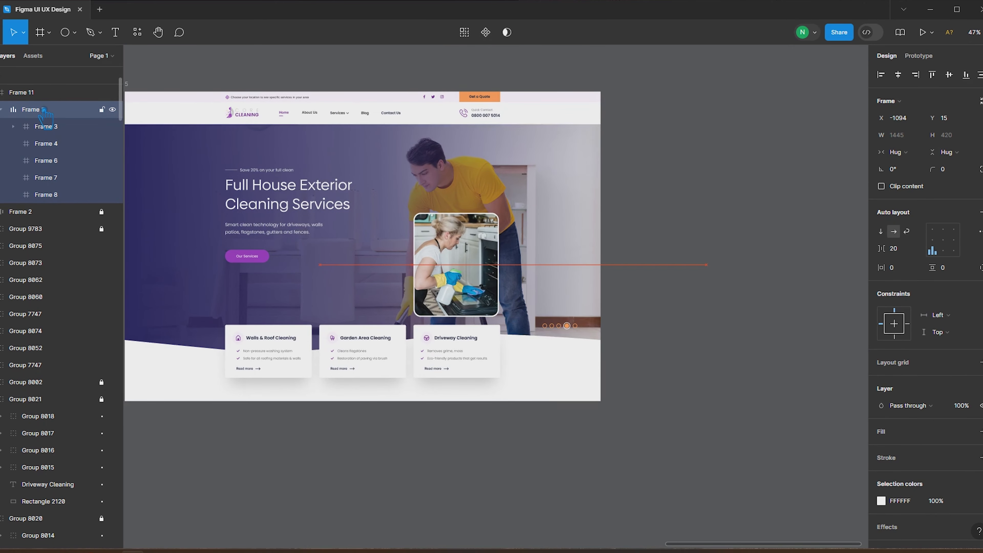
# Nudge the card row in homepage frame 5 horizontally to X -1095
pyautogui.press('Right')
pyautogui.press('Right')
pyautogui.press('Right')
pyautogui.press('Right')
pyautogui.press('Right')
pyautogui.press('Right')
pyautogui.press('Right')
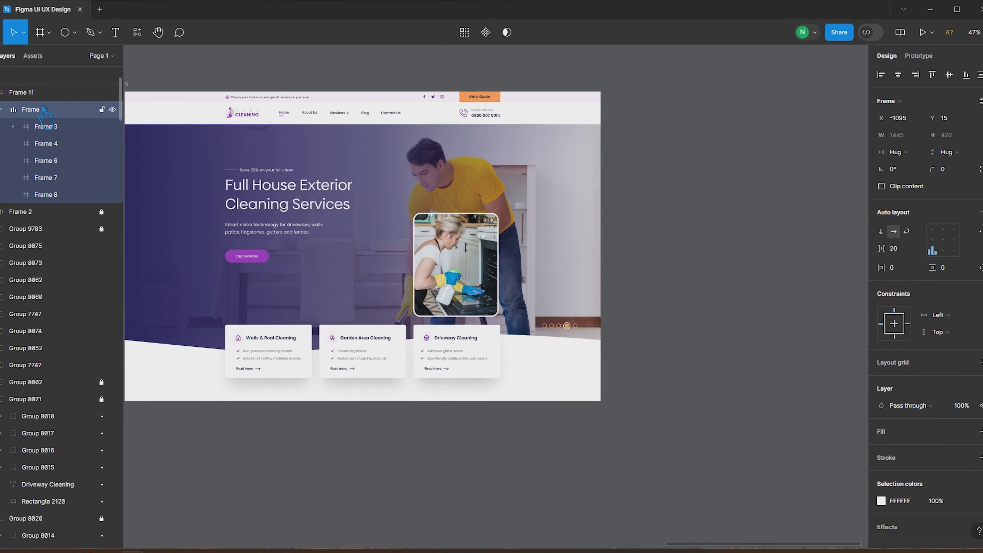
# Set the stroke of the four inactive pagination dots in homepage frame 5 to white FFFFFF
pyautogui.scroll(3, 561, 336)
pyautogui.doubleClick(586, 299)
pyautogui.click(712, 310)
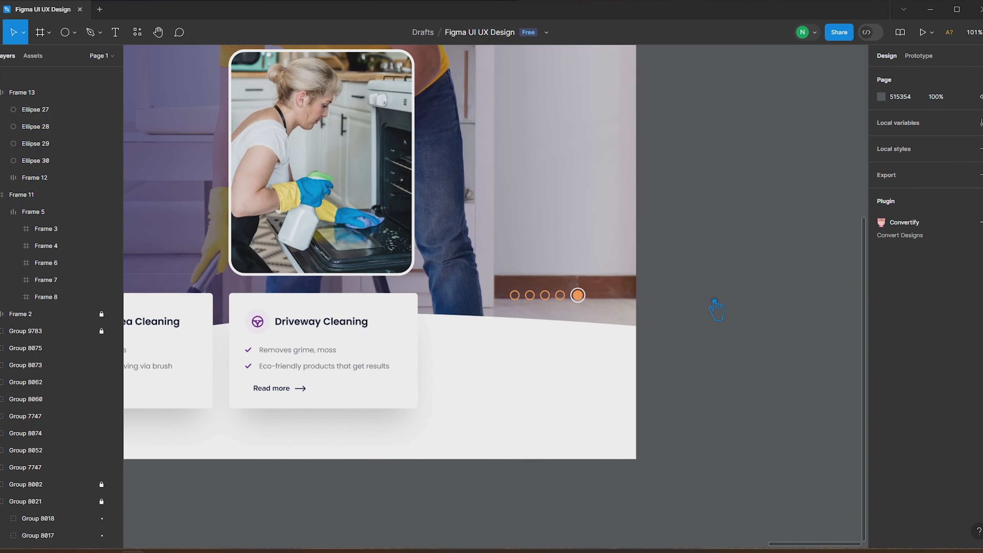
pyautogui.scroll(-5, 713, 308)
pyautogui.scroll(5, 626, 294)
pyautogui.doubleClick(614, 279)
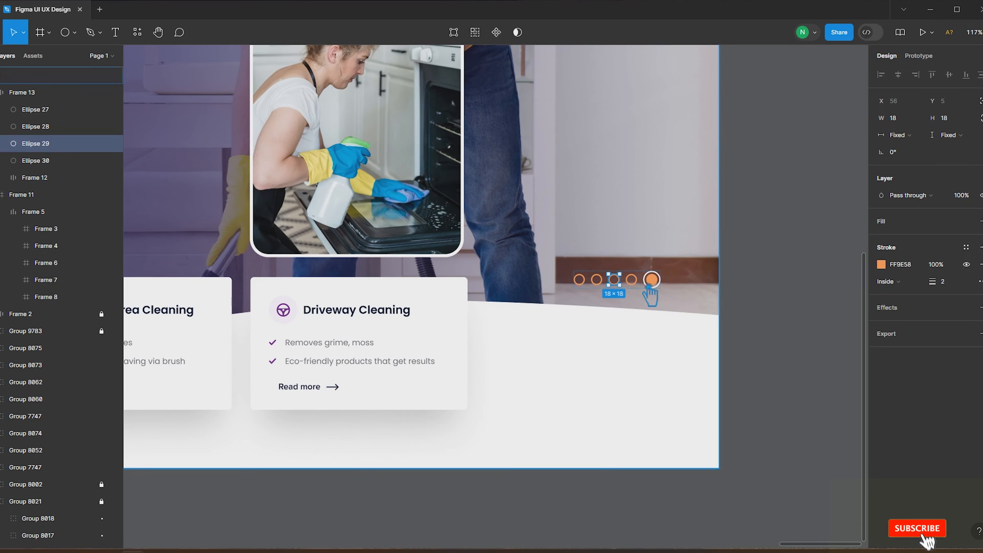
pyautogui.keyDown('shift'); pyautogui.click(631, 279); pyautogui.keyUp('shift')
pyautogui.keyDown('shift'); pyautogui.click(596, 279); pyautogui.keyUp('shift')
pyautogui.keyDown('shift'); pyautogui.click(579, 279); pyautogui.keyUp('shift')
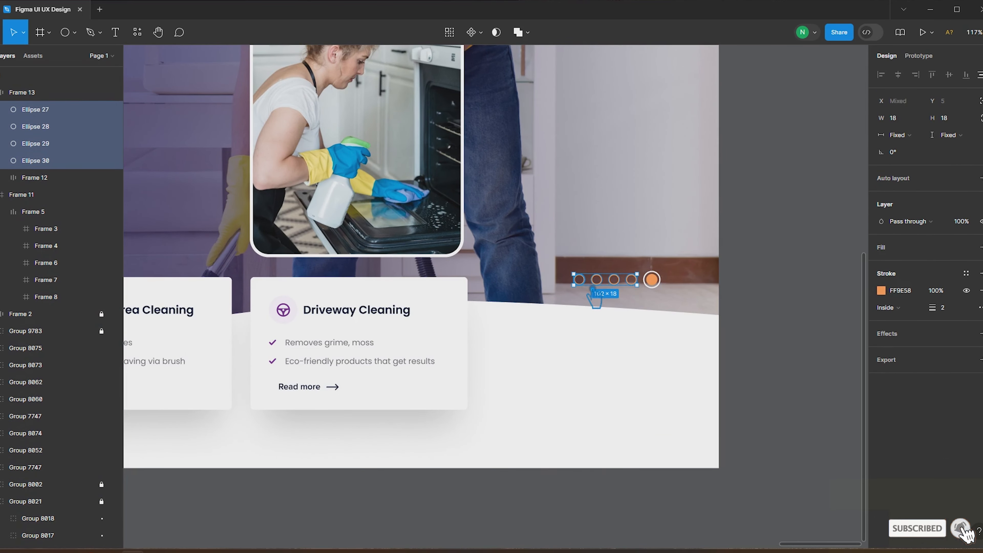
pyautogui.click(881, 291)
pyautogui.write('ffffff')
pyautogui.press('Return')
pyautogui.click(858, 240)
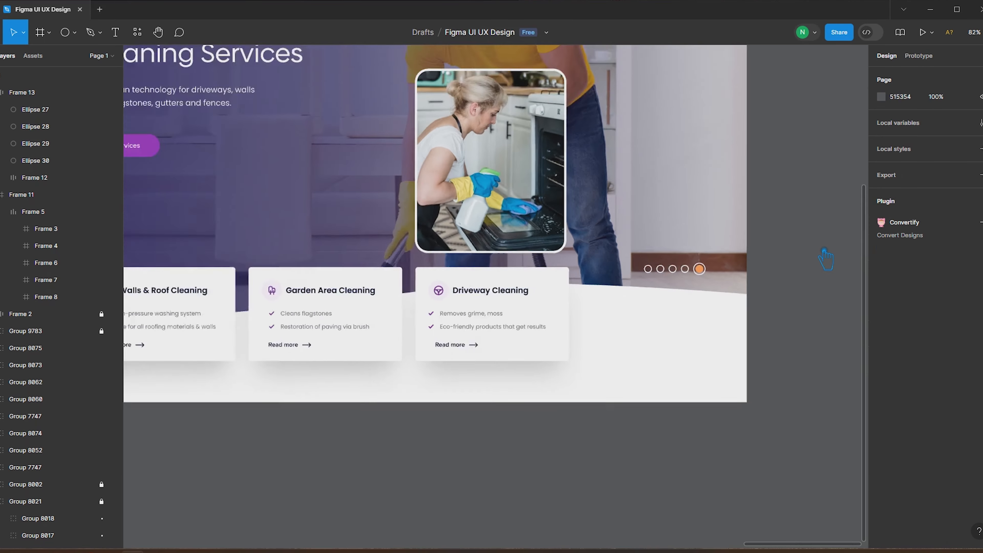
# Set the stroke of the four inactive pagination dots in homepage frame 4 to white FFFFFF
pyautogui.scroll(-3, 709, 314)
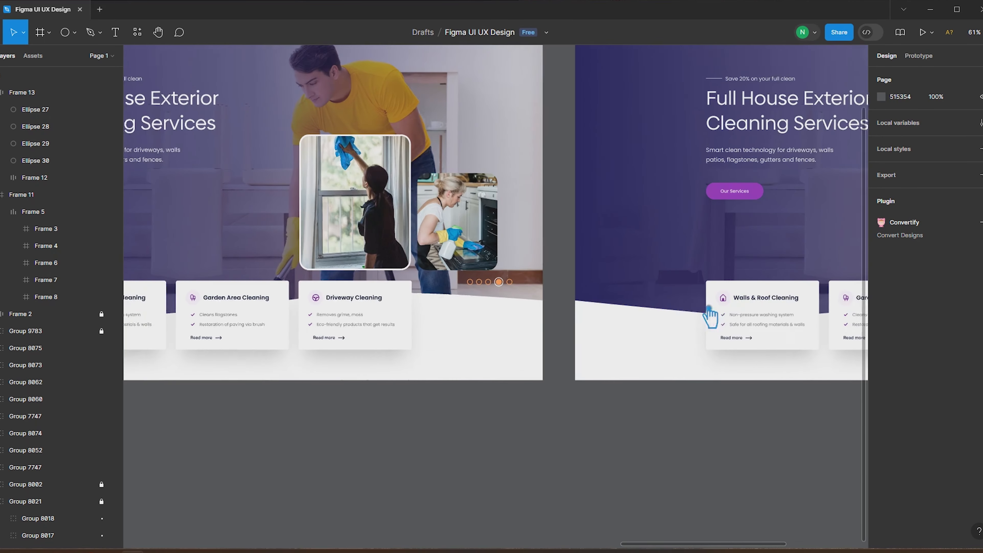
pyautogui.scroll(3, 518, 301)
pyautogui.click(514, 279)
pyautogui.keyDown('shift'); pyautogui.click(478, 278); pyautogui.keyUp('shift')
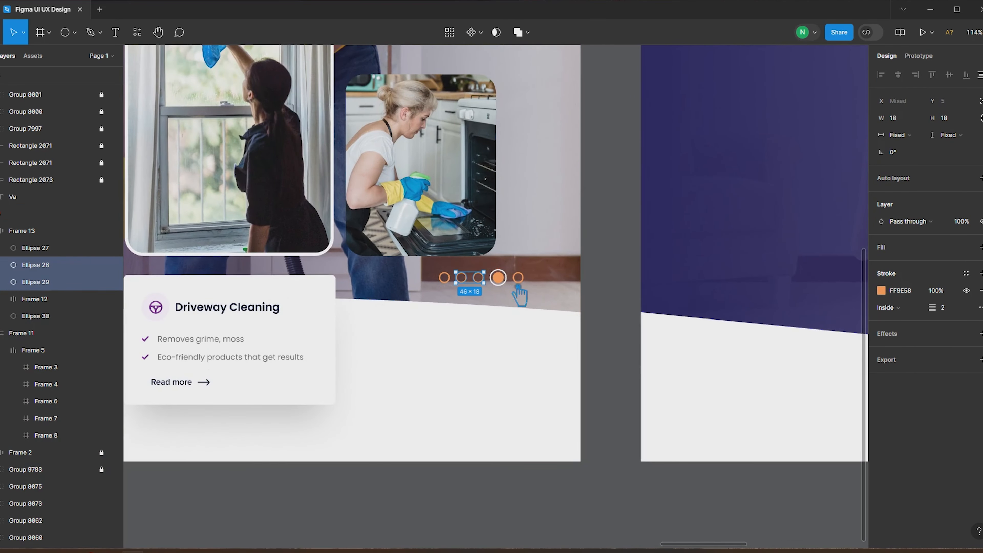
pyautogui.keyDown('shift'); pyautogui.click(461, 277); pyautogui.keyUp('shift')
pyautogui.keyDown('shift'); pyautogui.click(444, 277); pyautogui.keyUp('shift')
pyautogui.click(883, 290)
pyautogui.write('fff')
pyautogui.press('Return')
pyautogui.click(502, 348)
# Change the stroke of the four inactive pagination dots in homepage frame 3 to white
pyautogui.hscroll(-15, 502, 347)
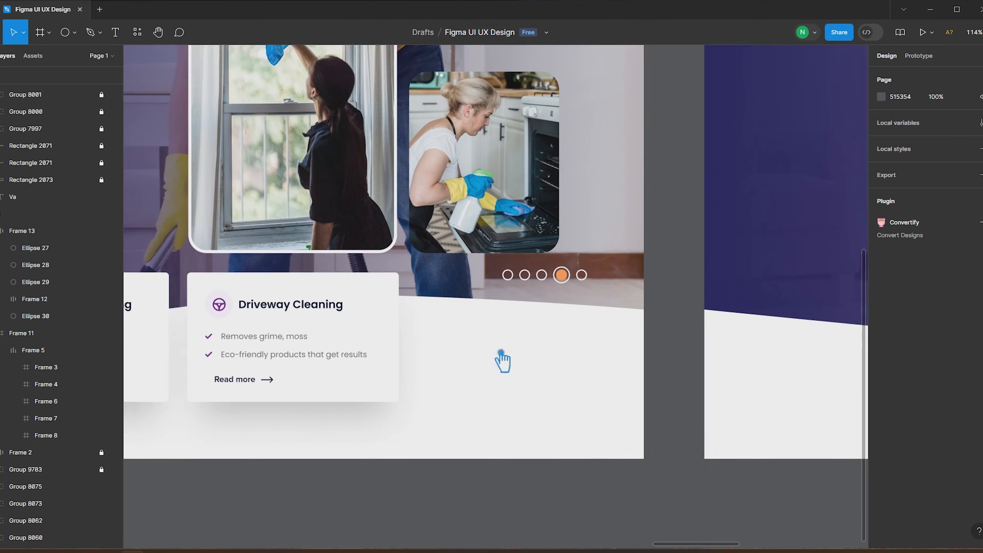
pyautogui.click(370, 293)
pyautogui.keyDown('shift'); pyautogui.click(352, 293); pyautogui.keyUp('shift')
pyautogui.keyDown('shift'); pyautogui.click(313, 293); pyautogui.keyUp('shift')
pyautogui.keyDown('shift'); pyautogui.click(296, 294); pyautogui.keyUp('shift')
pyautogui.click(882, 290)
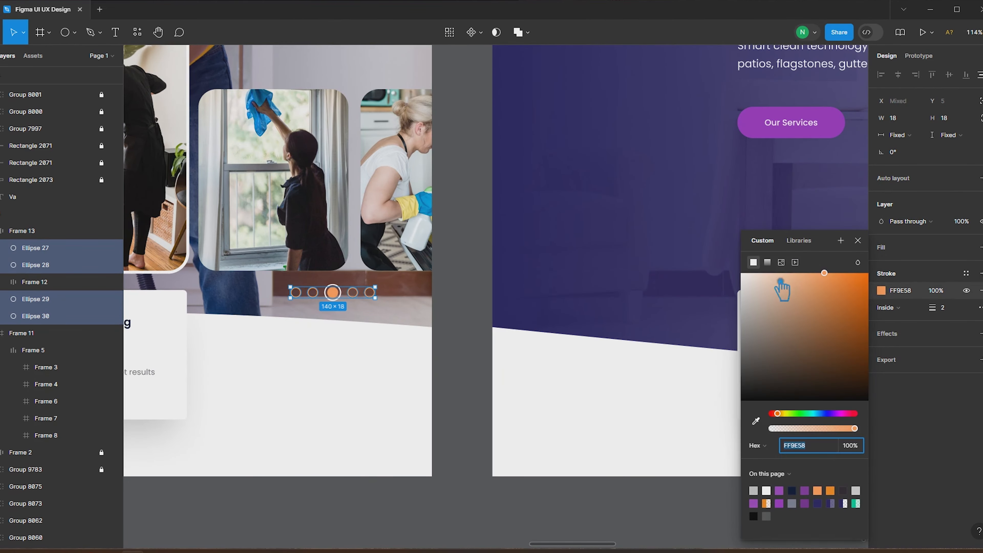
pyautogui.moveTo(778, 278); pyautogui.dragTo(738, 272)
pyautogui.click(855, 239)
pyautogui.click(464, 358)
# Prototype the second card in homepage frame 1 to navigate to frame 2 with an On drag trigger
pyautogui.scroll(-3, 464, 358)
pyautogui.scroll(-8, 476, 372)
pyautogui.hscroll(3, 555, 410)
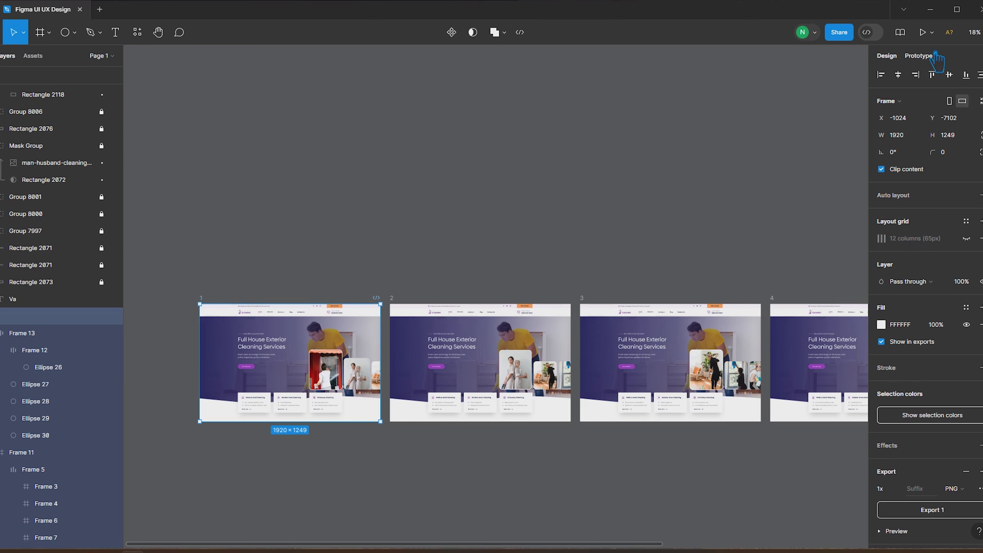
pyautogui.click(935, 55)
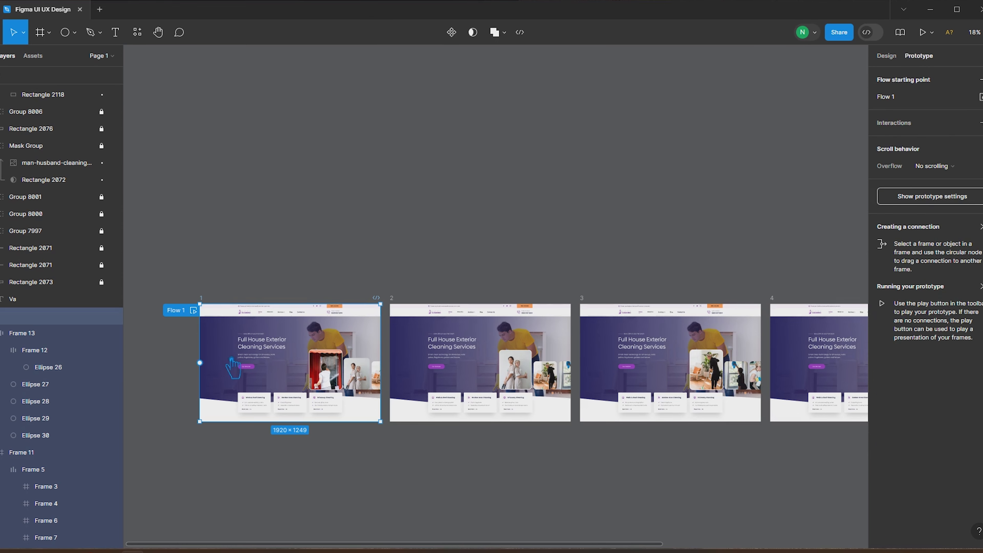
pyautogui.click(356, 373)
pyautogui.moveTo(371, 372); pyautogui.dragTo(410, 381)
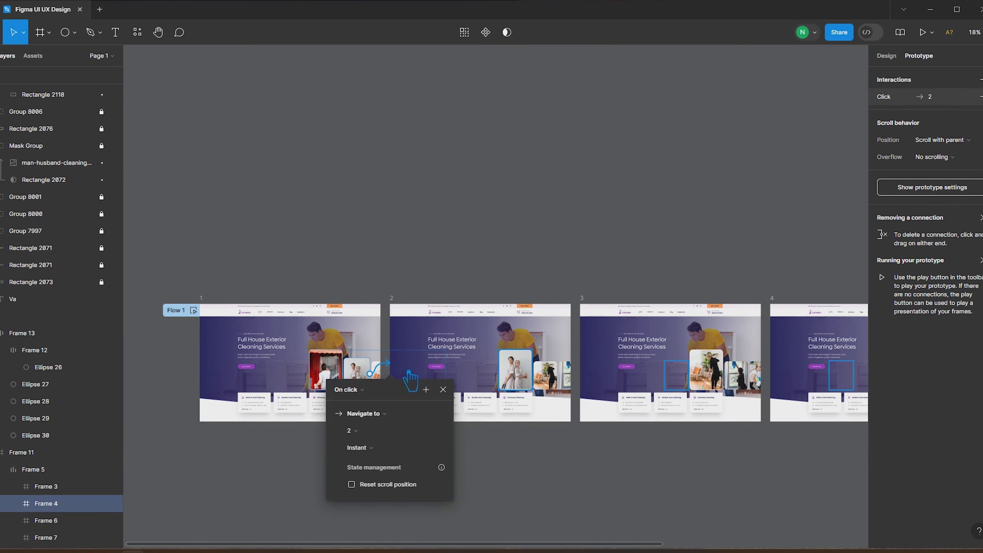
pyautogui.click(366, 392)
pyautogui.click(364, 405)
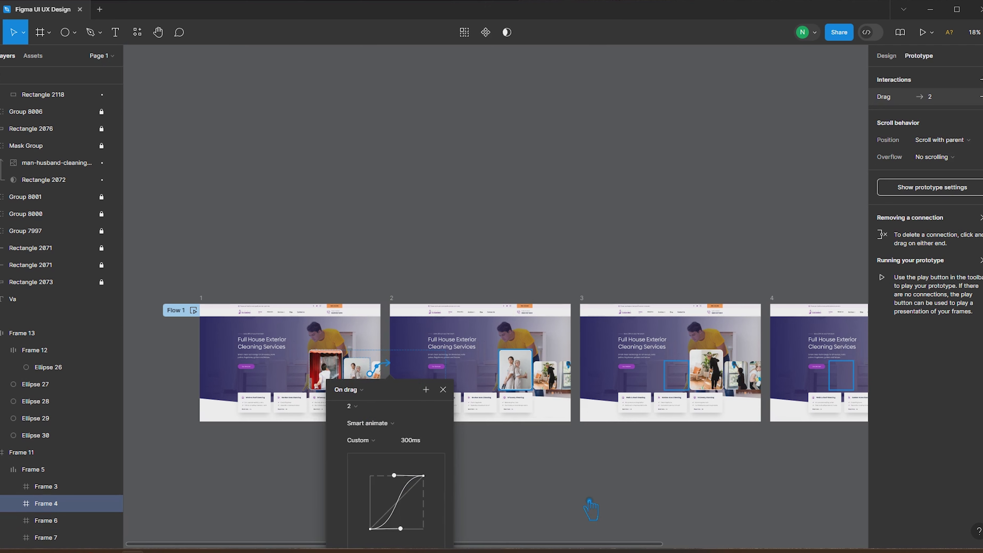
# Use Smart animate with a 500ms duration for the frame 1 card's transition to frame 2
pyautogui.scroll(-2, 590, 499)
pyautogui.scroll(-2, 590, 503)
pyautogui.click(370, 294)
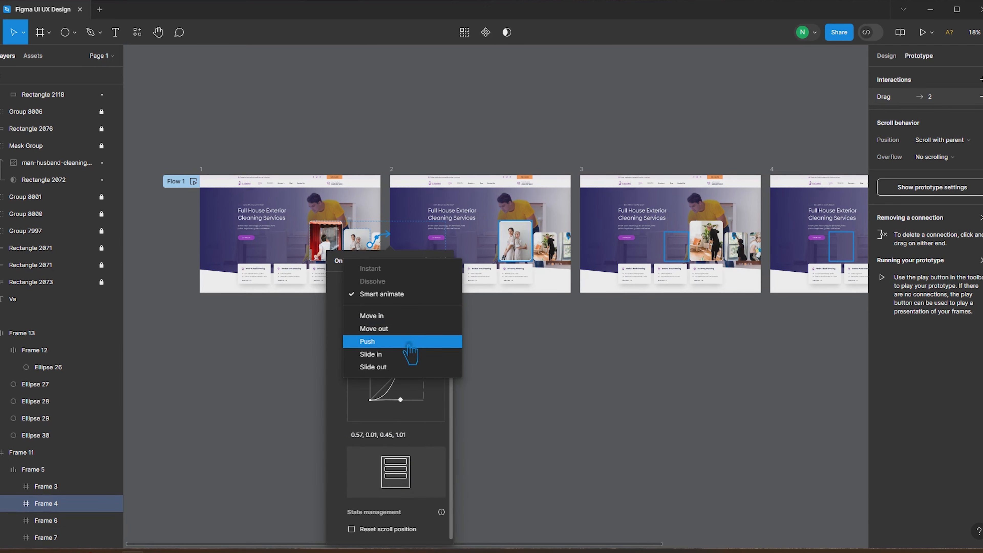
pyautogui.click(385, 259)
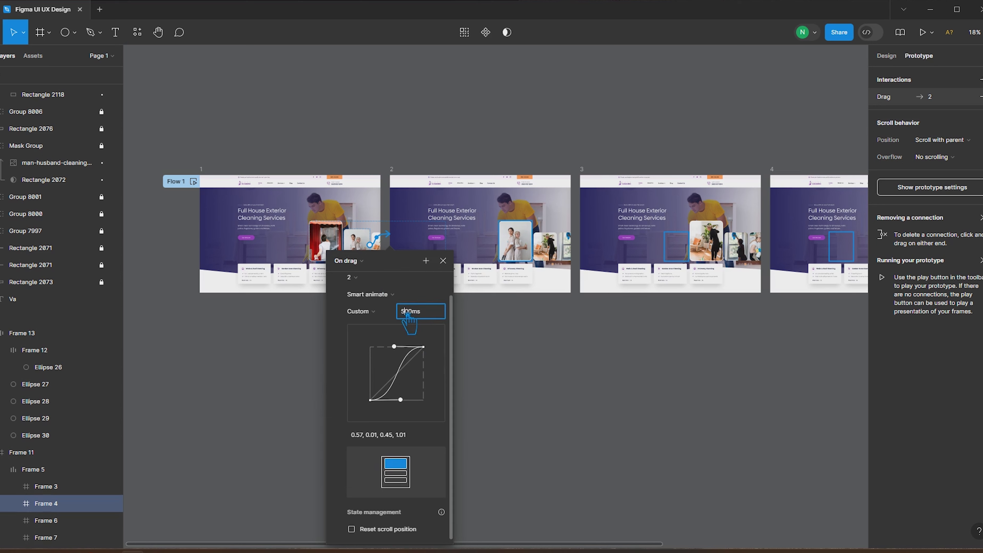
pyautogui.click(492, 340)
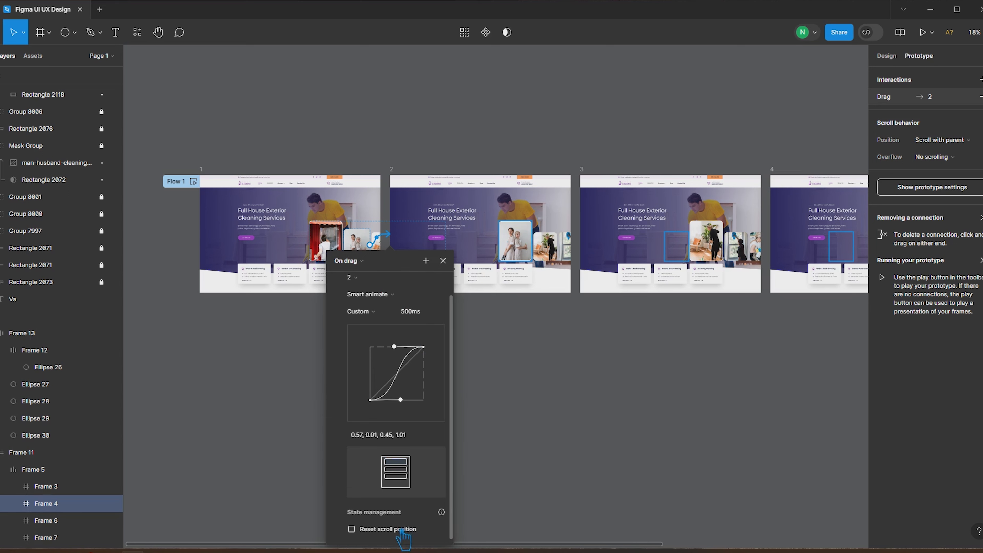
pyautogui.click(504, 358)
# Connect the third card in homepage frame 2 to frame 3 with an On drag trigger and a 500ms Smart animate
pyautogui.click(549, 248)
pyautogui.moveTo(557, 246); pyautogui.dragTo(598, 259)
pyautogui.click(538, 261)
pyautogui.click(553, 272)
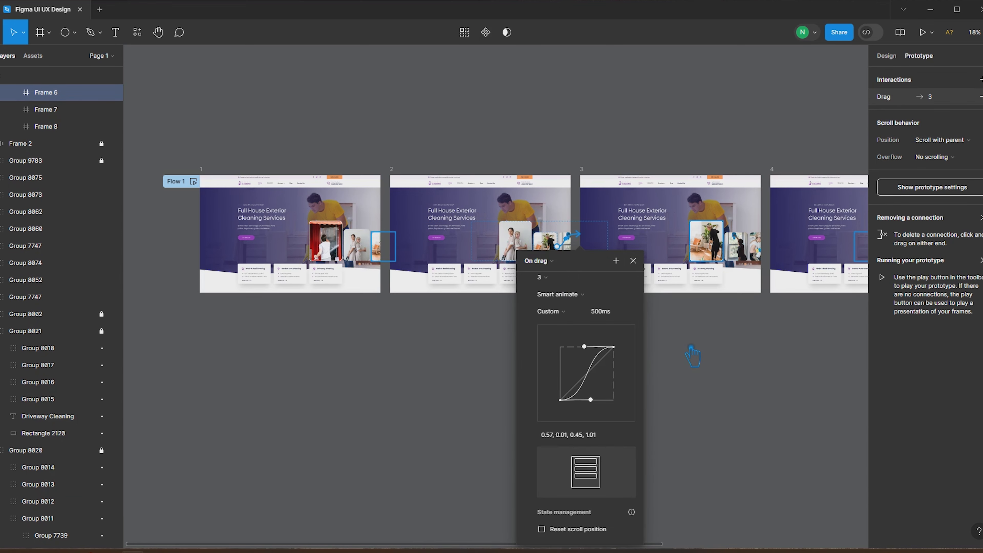
pyautogui.click(693, 353)
# Connect the window-cleaning card in homepage frame 3 to frame 4 with an On drag trigger and a 500ms Smart animate
pyautogui.hscroll(5, 481, 397)
pyautogui.click(452, 271)
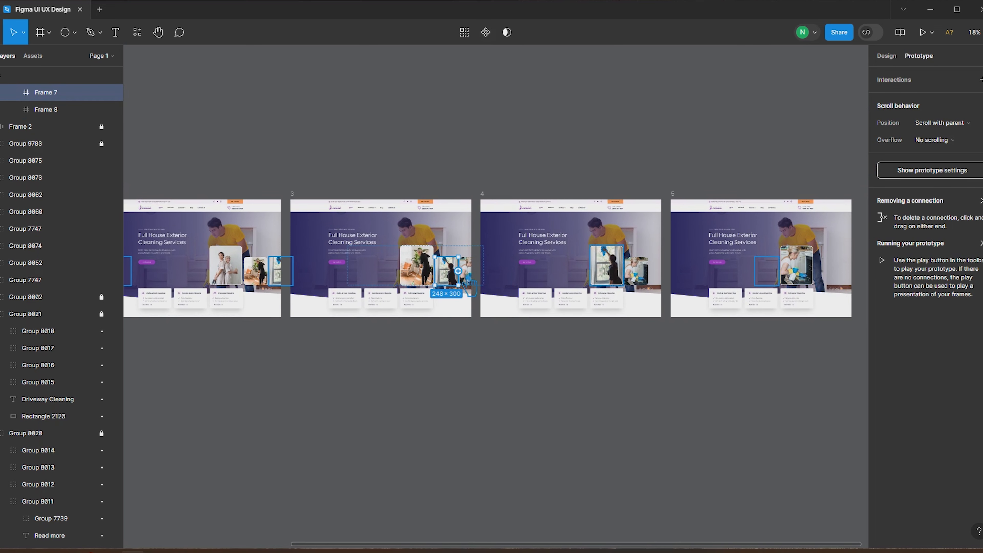
pyautogui.moveTo(471, 271); pyautogui.dragTo(499, 283)
pyautogui.click(437, 284)
pyautogui.click(457, 298)
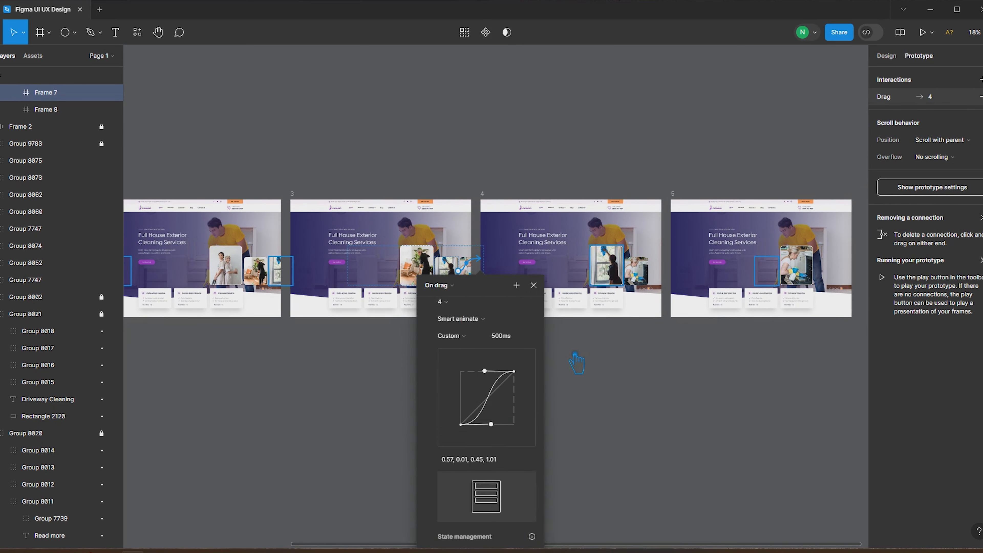
pyautogui.click(586, 351)
# Connect the oven-cleaning card in homepage frame 4 to frame 5 with an On drag trigger and a 500ms Smart animate
pyautogui.moveTo(646, 380); pyautogui.dragTo(495, 381)
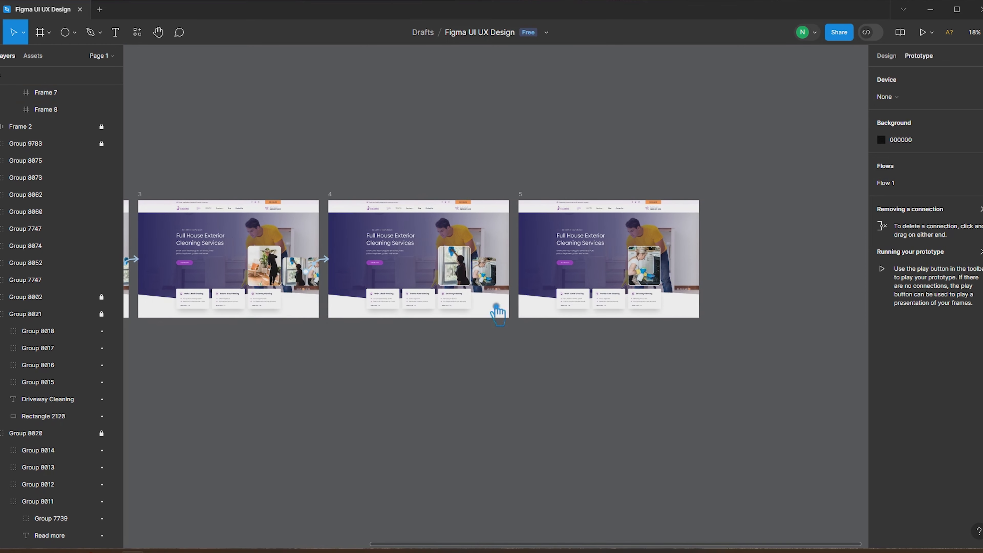
pyautogui.click(496, 306)
pyautogui.click(487, 271)
pyautogui.moveTo(495, 272); pyautogui.dragTo(550, 279)
pyautogui.click(473, 285)
pyautogui.click(473, 292)
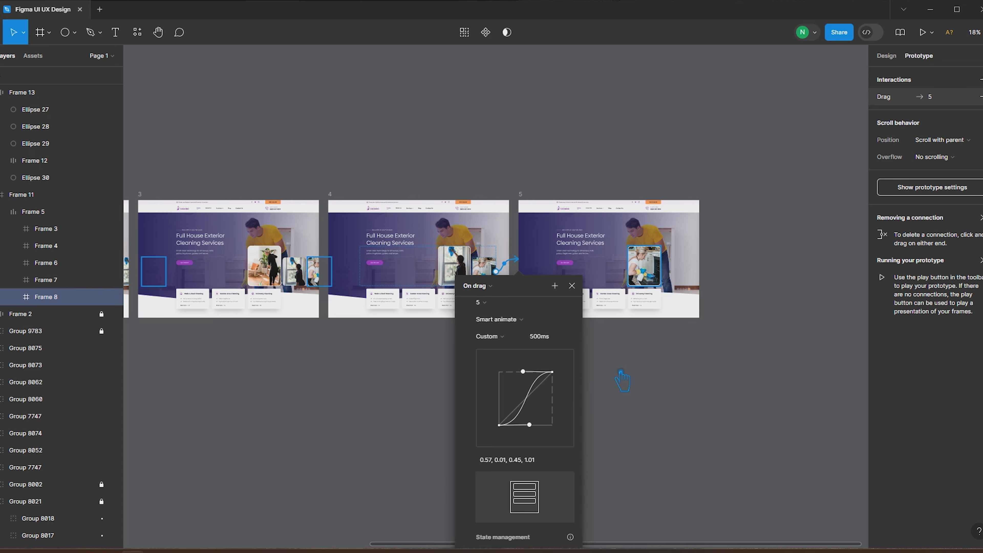
pyautogui.click(622, 382)
# Connect the oven-cleaning card in homepage frame 5 back to frame 4 using After delay 800ms and a 500ms Smart animate
pyautogui.click(641, 273)
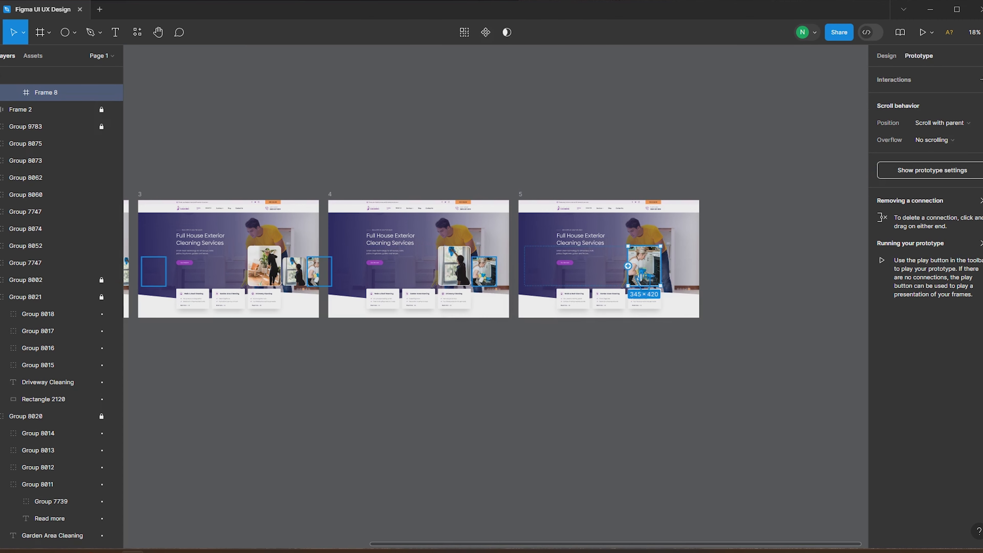
pyautogui.keyDown('ctrl'); pyautogui.click(486, 274); pyautogui.keyUp('ctrl')
pyautogui.keyDown('ctrl'); pyautogui.click(639, 276); pyautogui.keyUp('ctrl')
pyautogui.moveTo(523, 252); pyautogui.dragTo(505, 247)
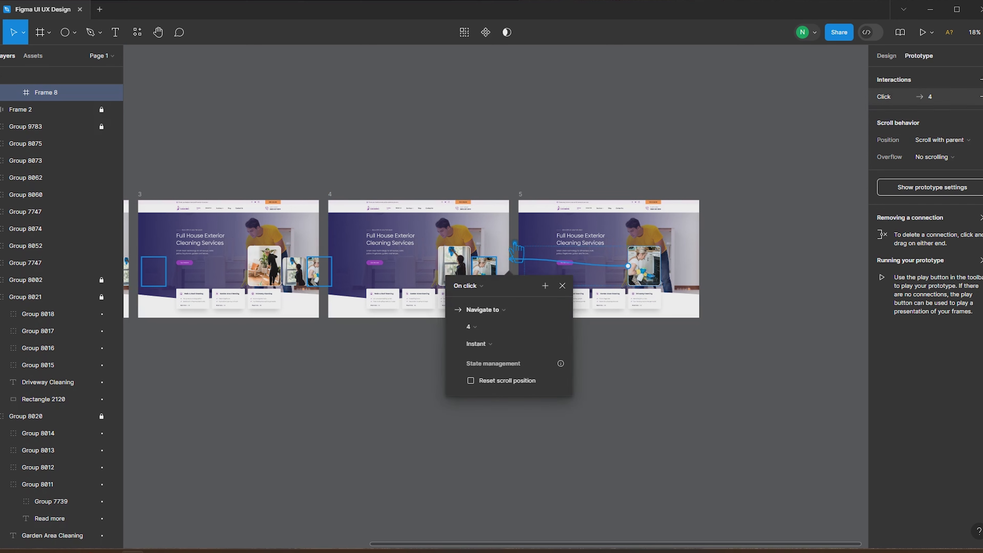
pyautogui.click(471, 286)
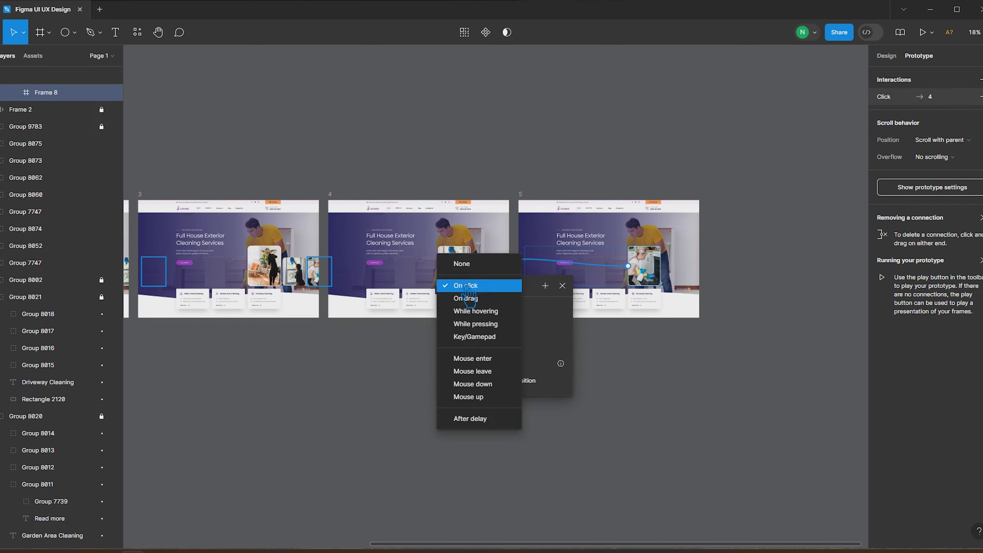
pyautogui.click(486, 300)
pyautogui.click(468, 285)
pyautogui.click(442, 408)
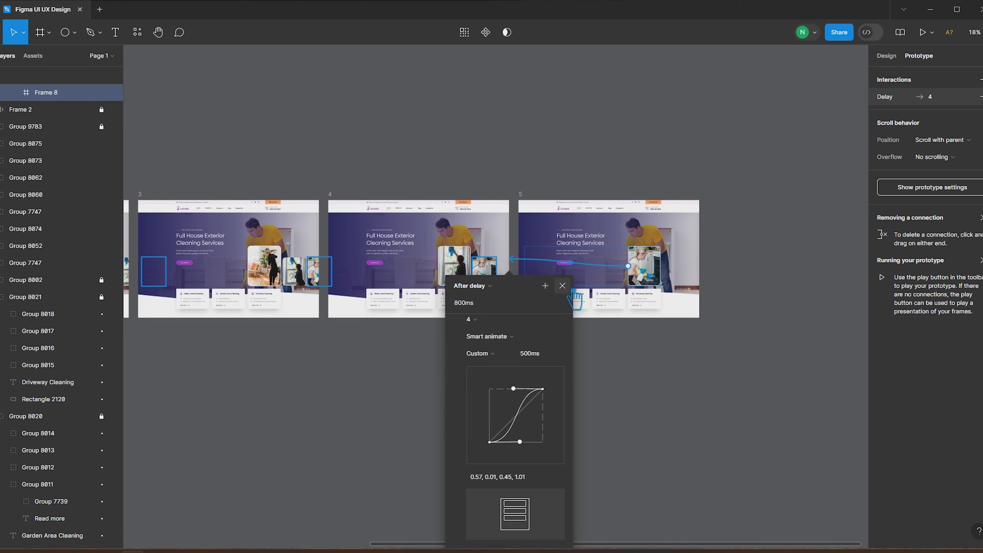
pyautogui.click(561, 285)
# Connect the window-cleaning card in homepage frame 4 back to frame 3 with an On drag trigger and a 500ms Smart animate
pyautogui.click(486, 271)
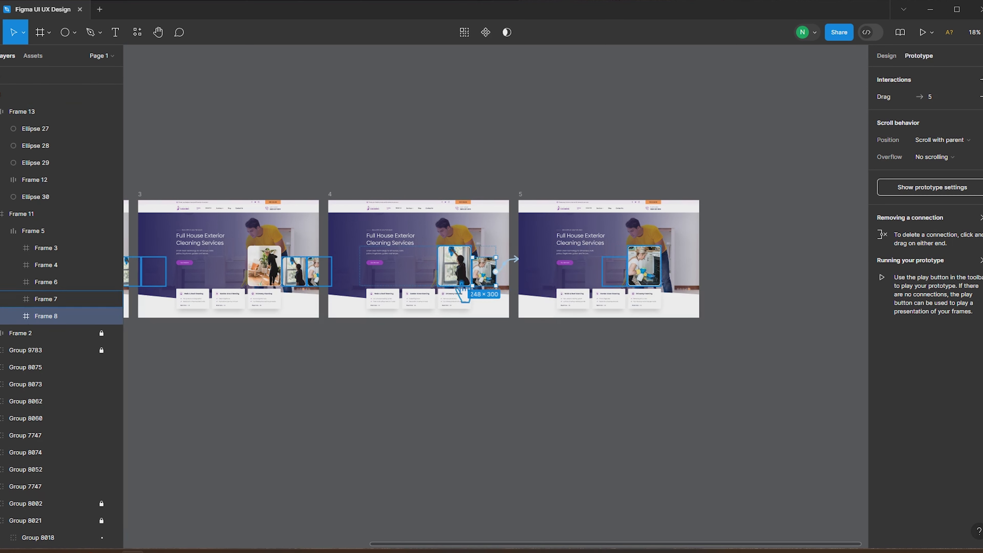
pyautogui.click(453, 271)
pyautogui.moveTo(438, 266); pyautogui.dragTo(326, 274)
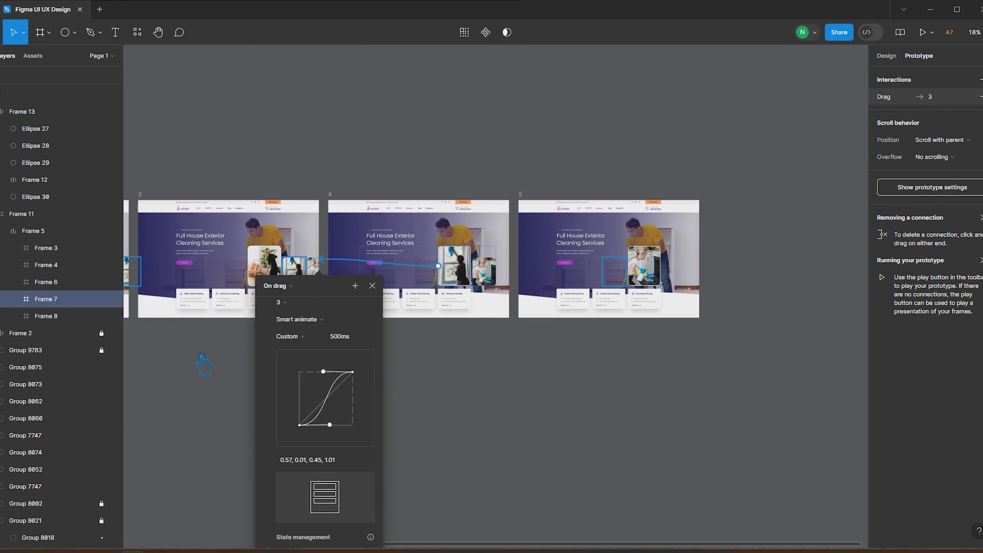
pyautogui.click(316, 338)
pyautogui.click(339, 263)
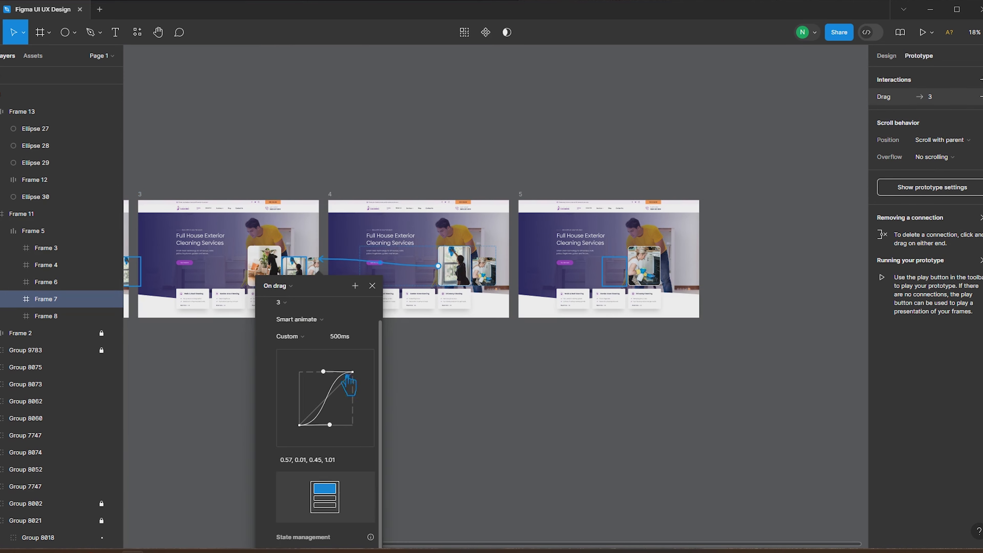
pyautogui.click(448, 461)
# Connect the enlarged third card in homepage frame 3 back to frame 2 with an On drag trigger and a 500ms Smart animate
pyautogui.moveTo(323, 425); pyautogui.dragTo(620, 454)
pyautogui.keyDown('ctrl'); pyautogui.click(556, 305); pyautogui.keyUp('ctrl')
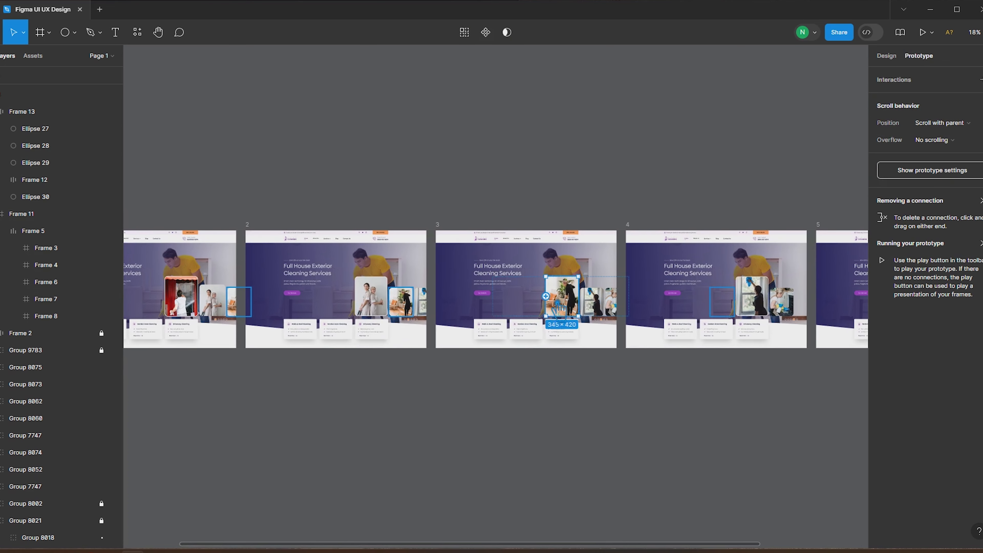
pyautogui.moveTo(546, 296); pyautogui.dragTo(422, 288)
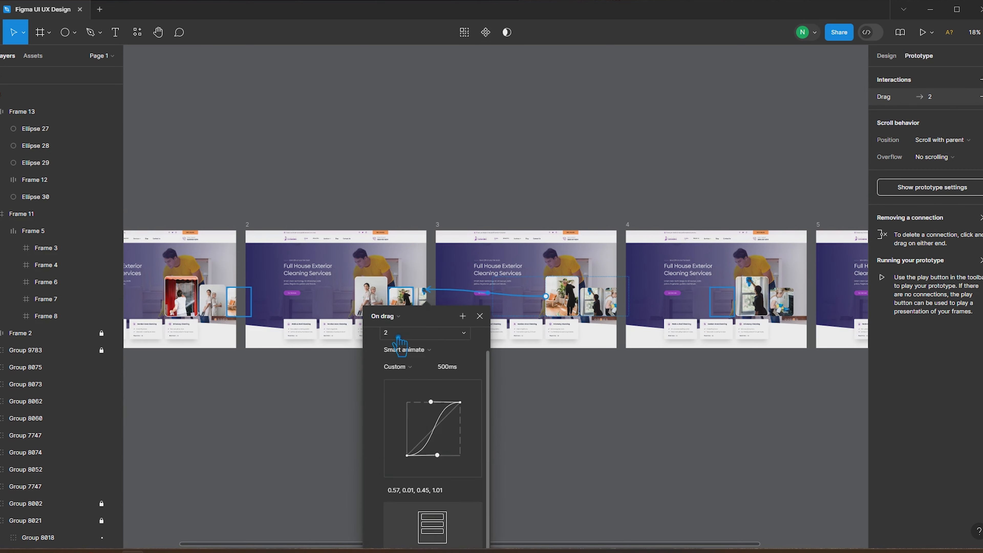
# Connect the enlarged second card in homepage frame 2 back to frame 1 with an On drag trigger and a 500ms Smart animate
pyautogui.keyDown('ctrl'); pyautogui.click(381, 296); pyautogui.keyUp('ctrl')
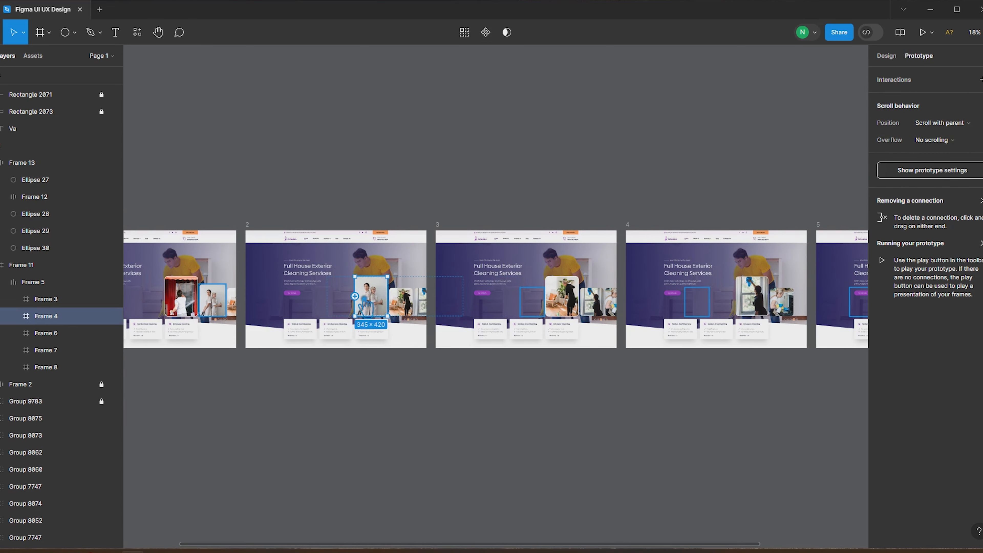
pyautogui.moveTo(354, 296); pyautogui.dragTo(238, 288)
pyautogui.click(194, 315)
pyautogui.click(197, 329)
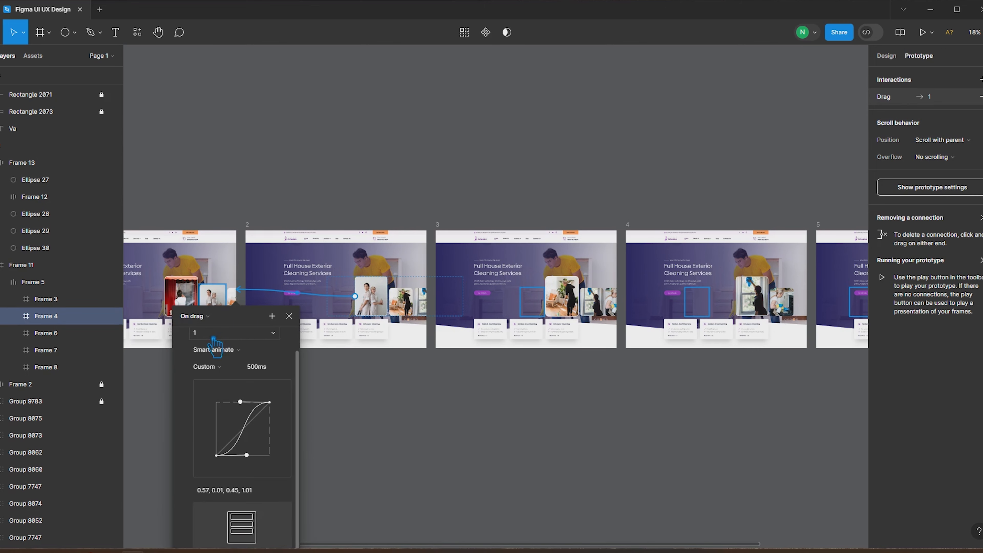
pyautogui.click(338, 415)
# Preview Flow 1 from homepage frame 1 and swipe through the photo cards to test the carousel
pyautogui.moveTo(338, 415); pyautogui.dragTo(552, 422)
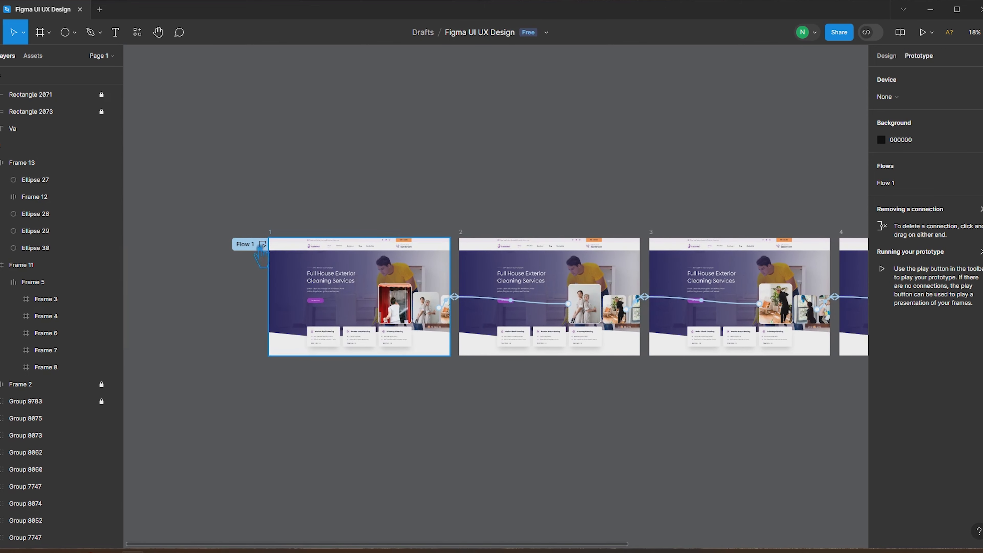
pyautogui.click(263, 243)
pyautogui.moveTo(506, 293); pyautogui.dragTo(567, 295)
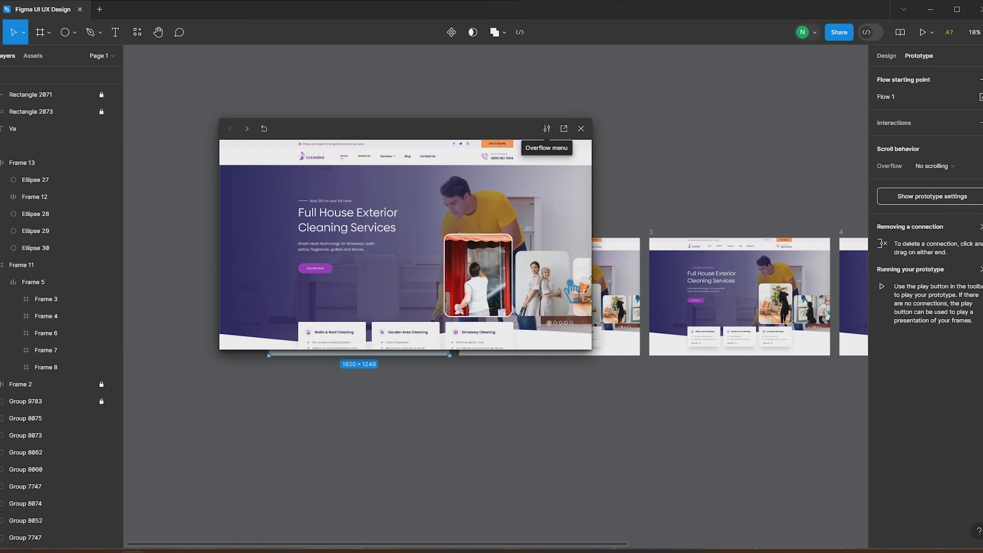
pyautogui.moveTo(494, 297); pyautogui.dragTo(563, 297)
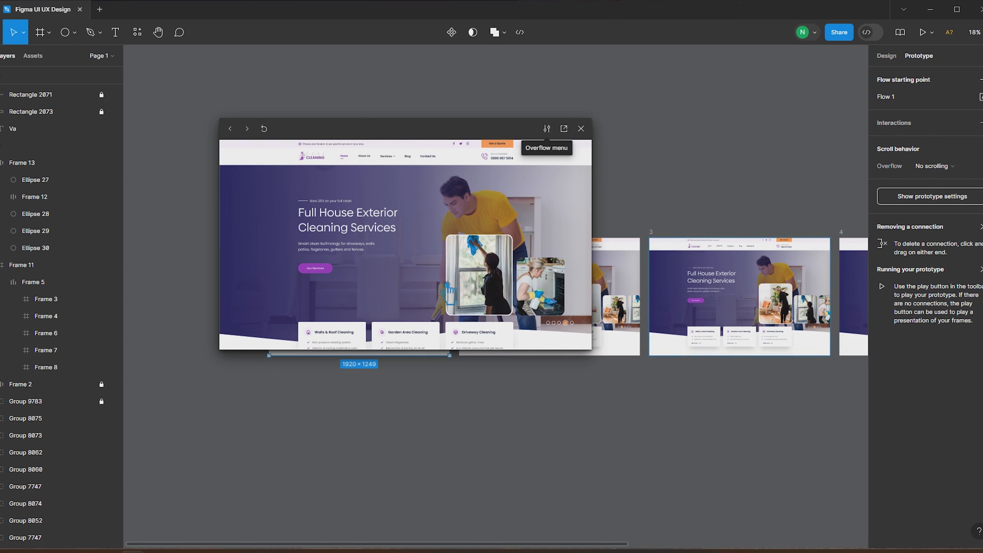
# Swipe the photo cards backward in the preview to return to the first card, and close the preview
pyautogui.moveTo(497, 294); pyautogui.dragTo(596, 296)
pyautogui.moveTo(498, 287); pyautogui.dragTo(612, 286)
pyautogui.moveTo(544, 288)
pyautogui.mouseDown()
pyautogui.moveTo(502, 288)
pyautogui.moveTo(551, 290)
pyautogui.mouseUp()
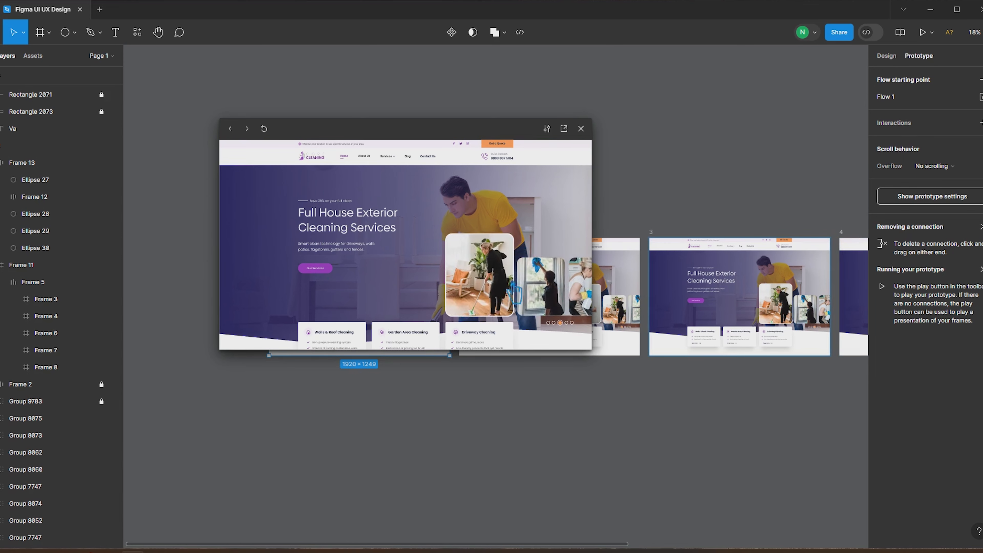
pyautogui.moveTo(526, 289); pyautogui.dragTo(536, 289)
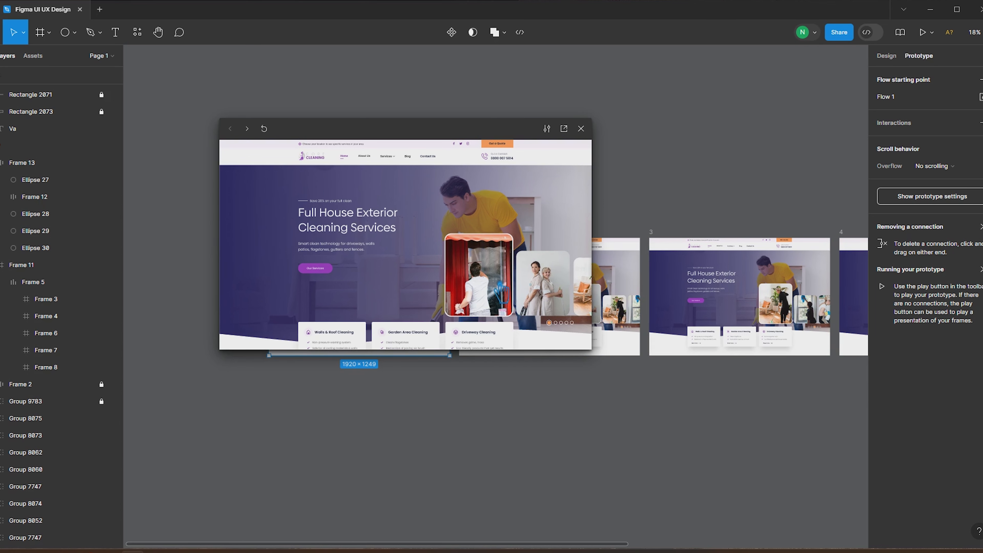
pyautogui.click(581, 129)
pyautogui.click(401, 391)
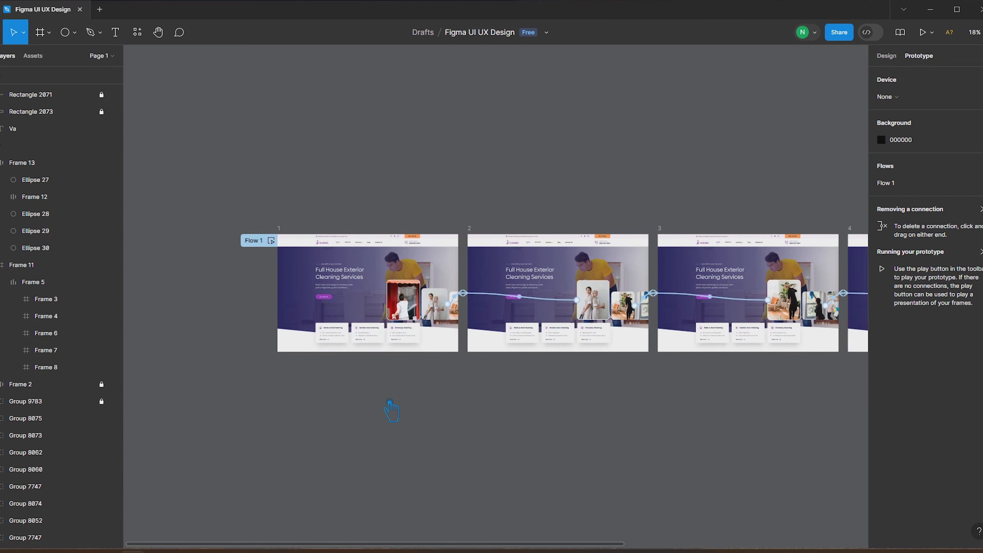
# Connect the enlarged first card in homepage frame 1 to frame 2 with an After delay trigger of 800ms and an Instant transition
pyautogui.click(418, 311)
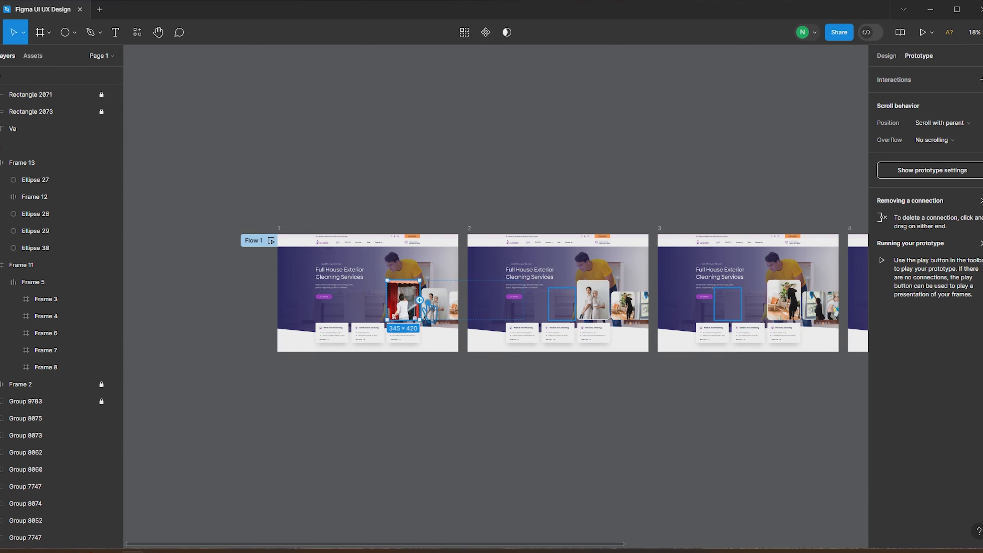
pyautogui.moveTo(419, 300); pyautogui.dragTo(488, 279)
pyautogui.click(423, 320)
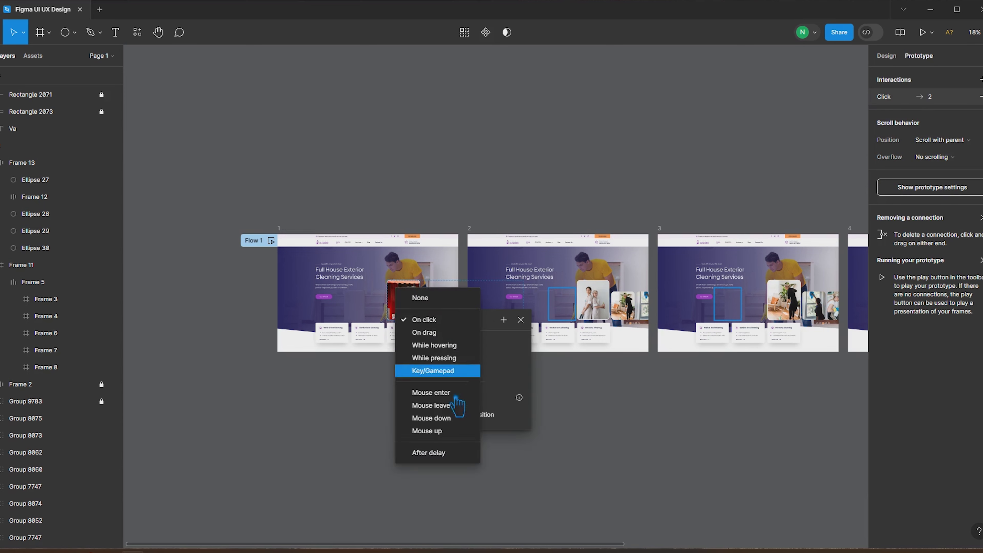
pyautogui.click(448, 457)
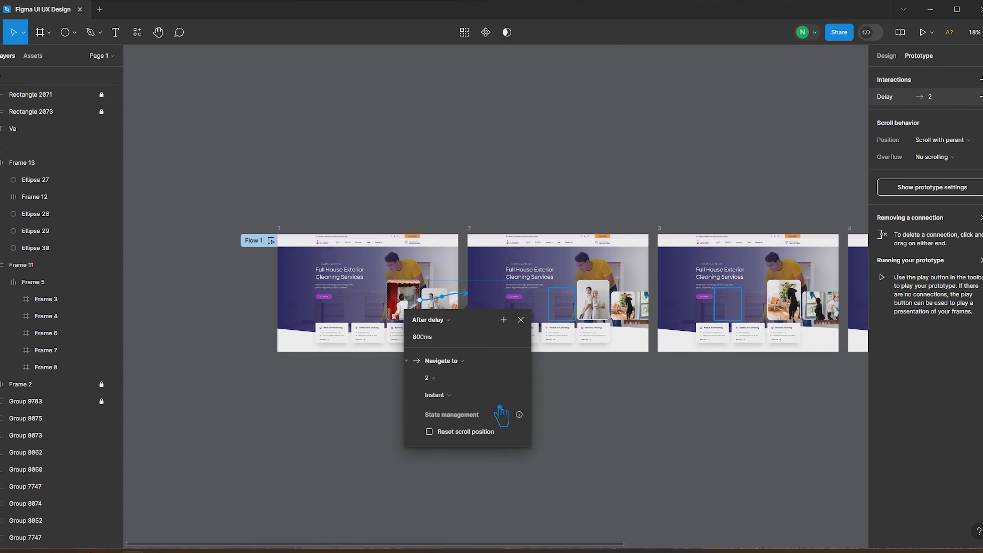
pyautogui.click(485, 394)
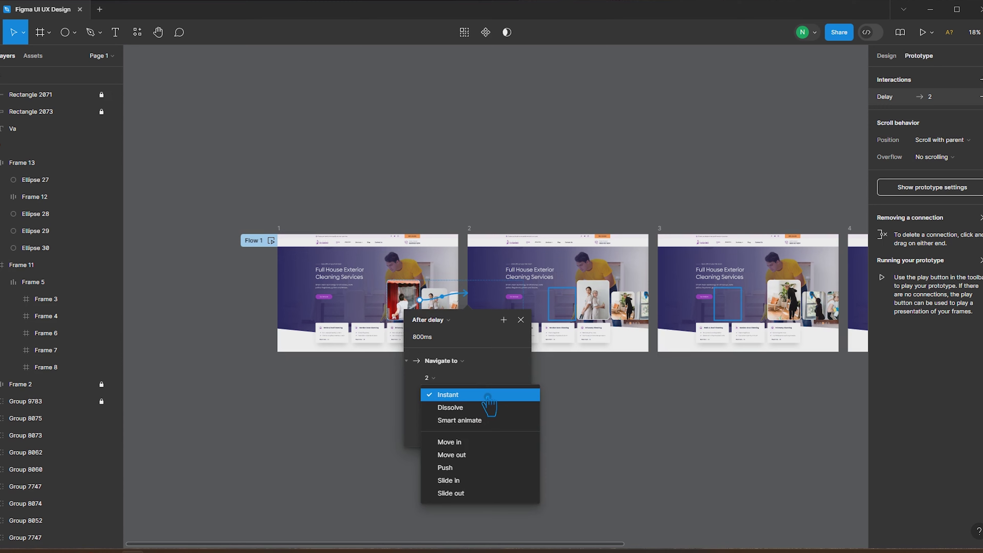
pyautogui.click(487, 395)
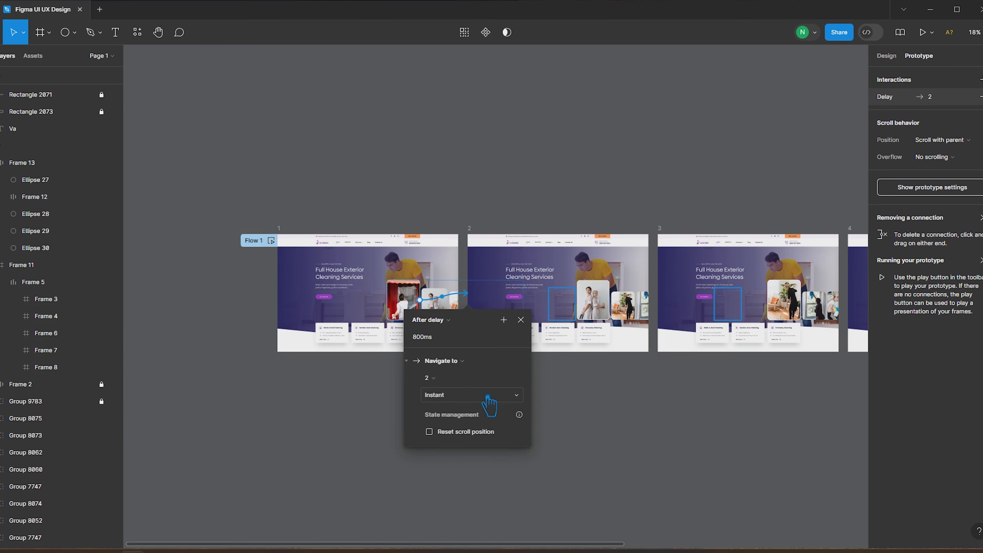
pyautogui.click(647, 440)
# Examine the trigger and animation settings of the connection from the enlarged card in homepage frame 5 to frame 4
pyautogui.hscroll(8, 465, 426)
pyautogui.click(638, 290)
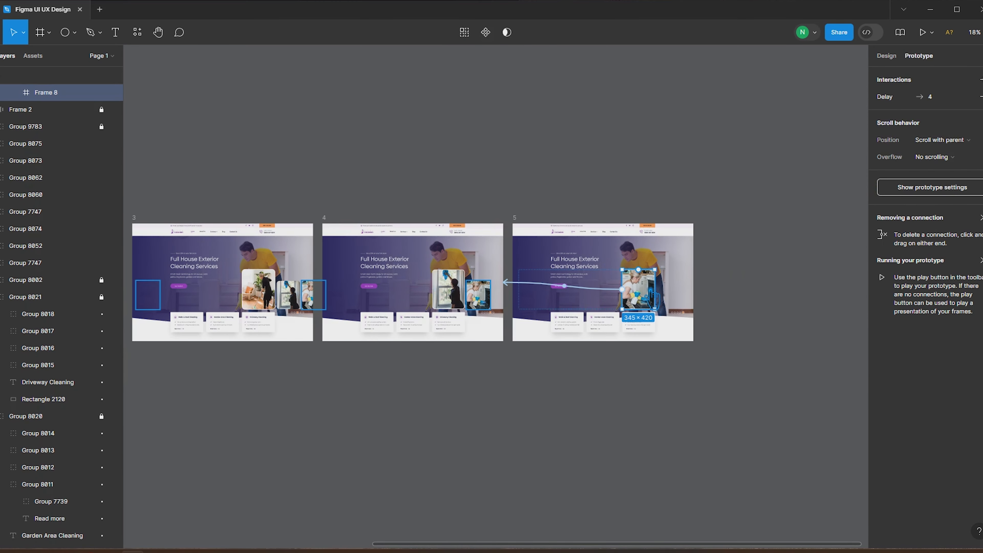
pyautogui.click(588, 295)
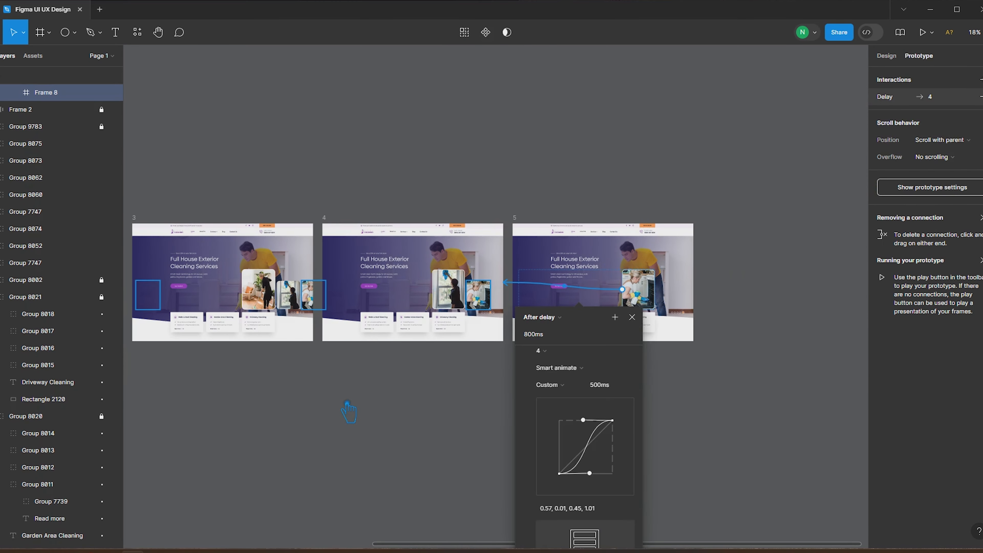
pyautogui.click(348, 411)
# Change the transition of the After delay connection from homepage frame 1 to frame 2 to Smart animate
pyautogui.hscroll(-10, 349, 411)
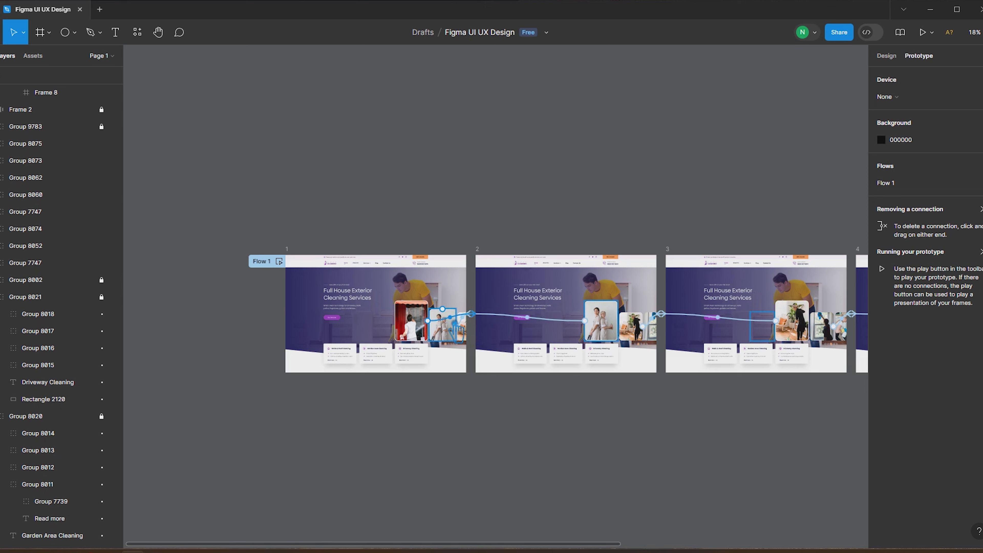
pyautogui.click(449, 323)
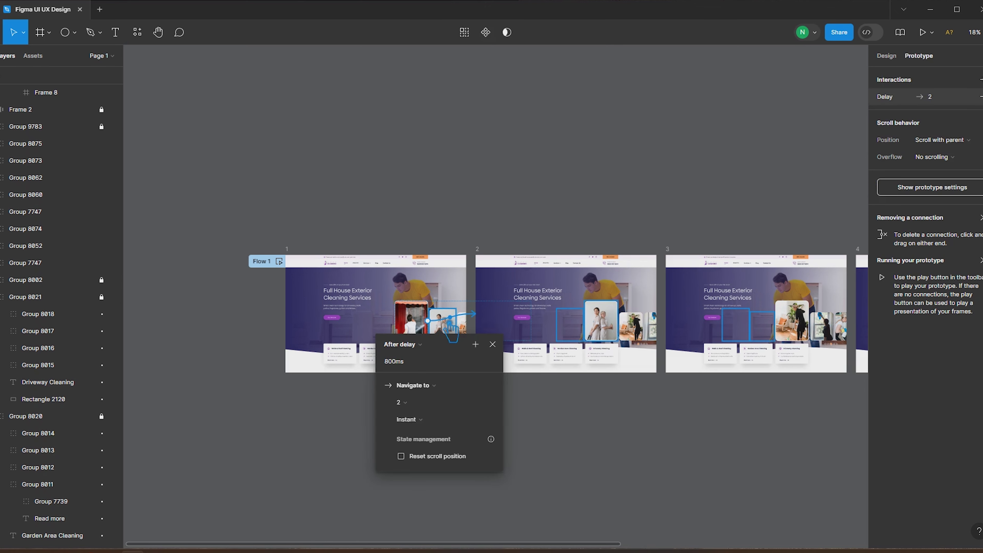
pyautogui.click(418, 346)
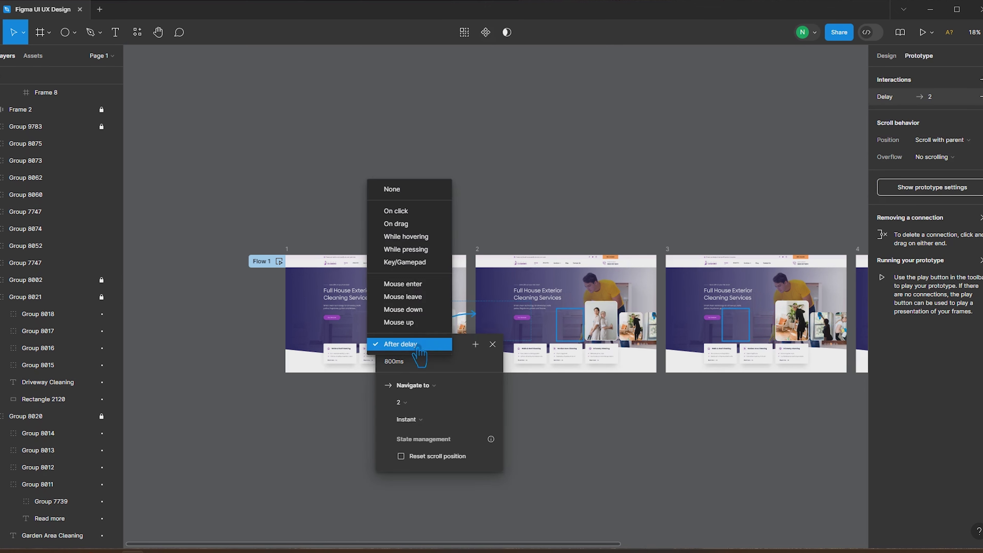
pyautogui.click(414, 387)
pyautogui.click(414, 385)
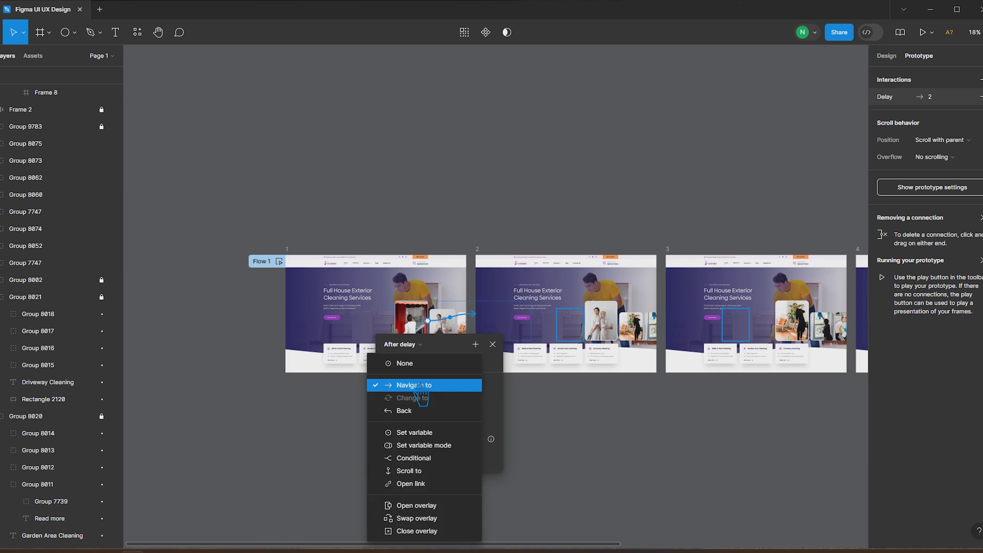
pyautogui.click(419, 386)
pyautogui.click(406, 419)
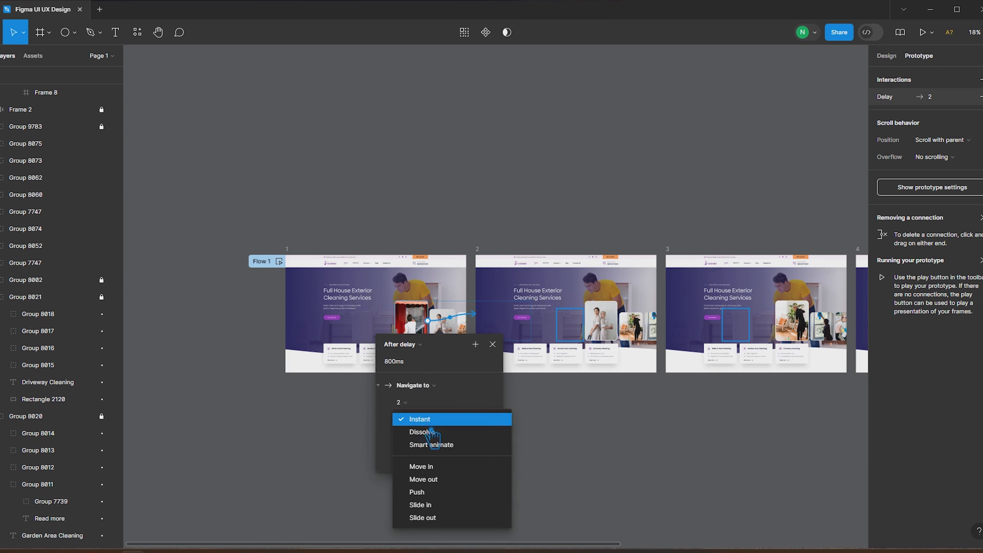
pyautogui.click(416, 448)
pyautogui.click(579, 454)
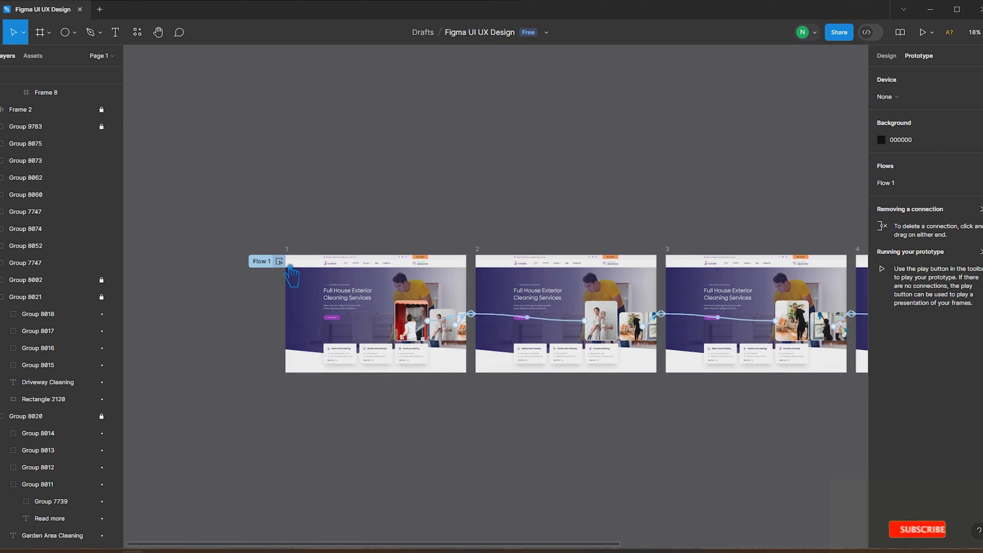
# Preview Flow 1 from homepage frame 1 to test the delayed transitions, moving the preview window off the lower part of the frames
pyautogui.click(279, 261)
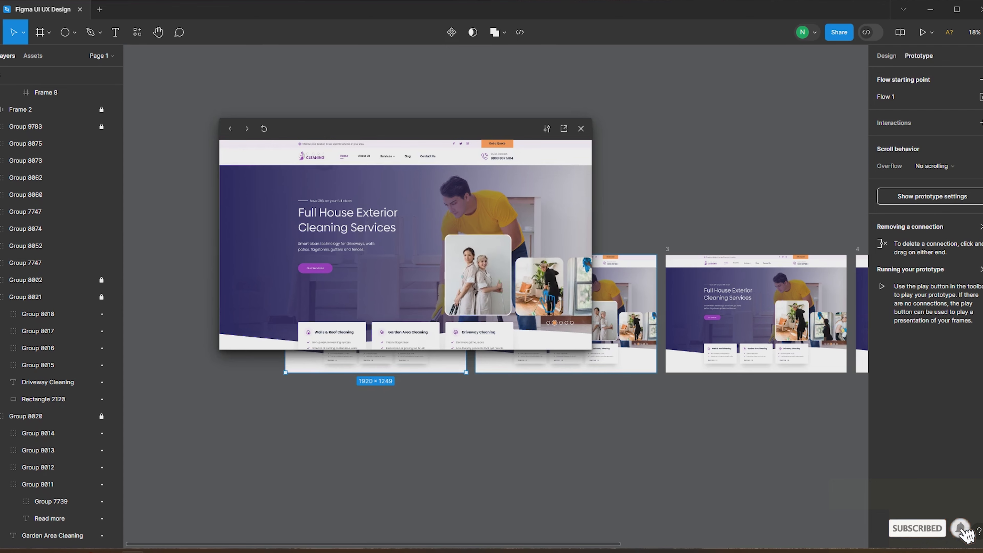
pyautogui.moveTo(384, 137); pyautogui.dragTo(414, 97)
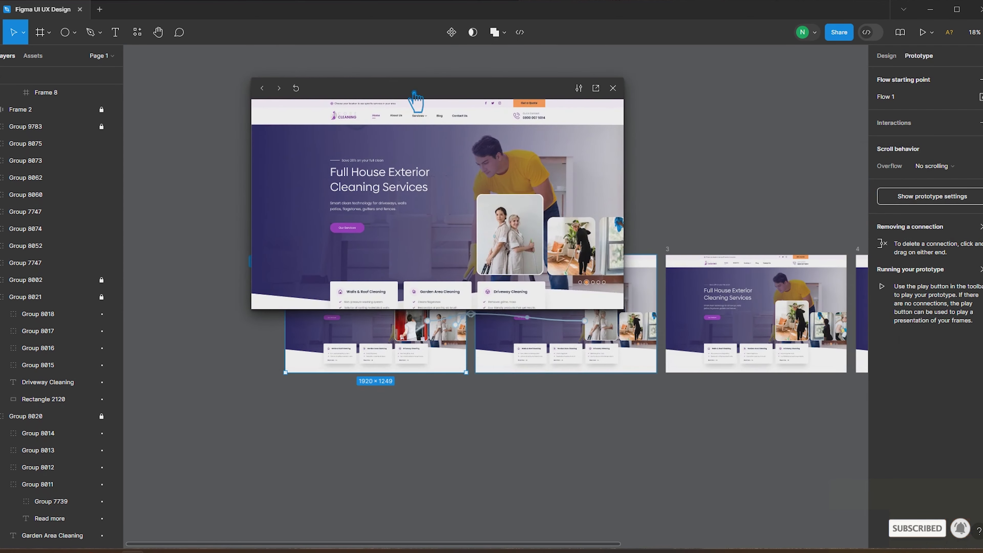